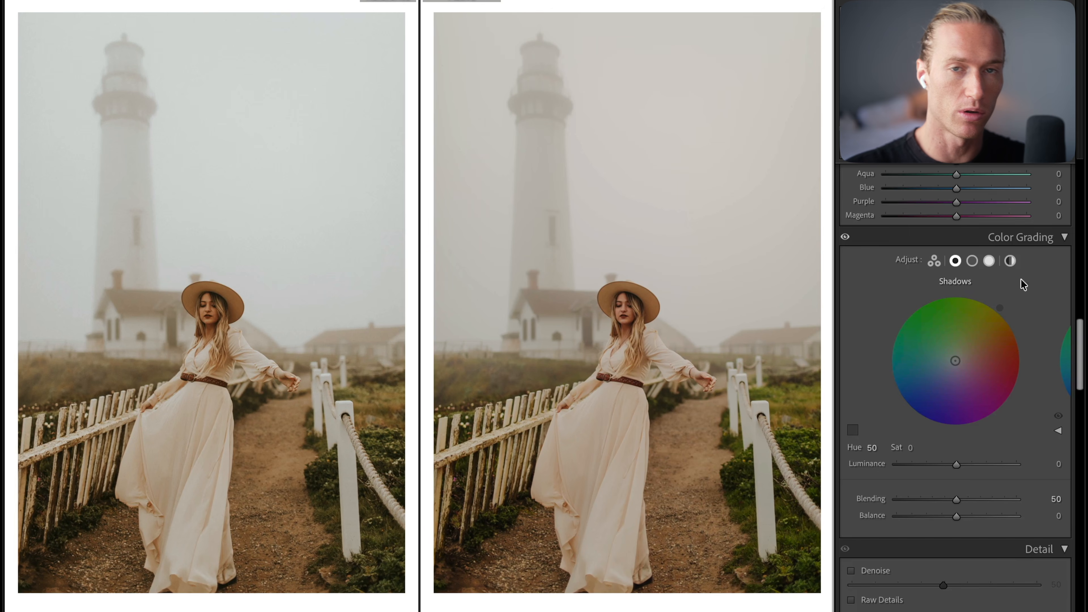
scroll(1021, 279, "up", 10)
scroll(959, 377, "down", 15)
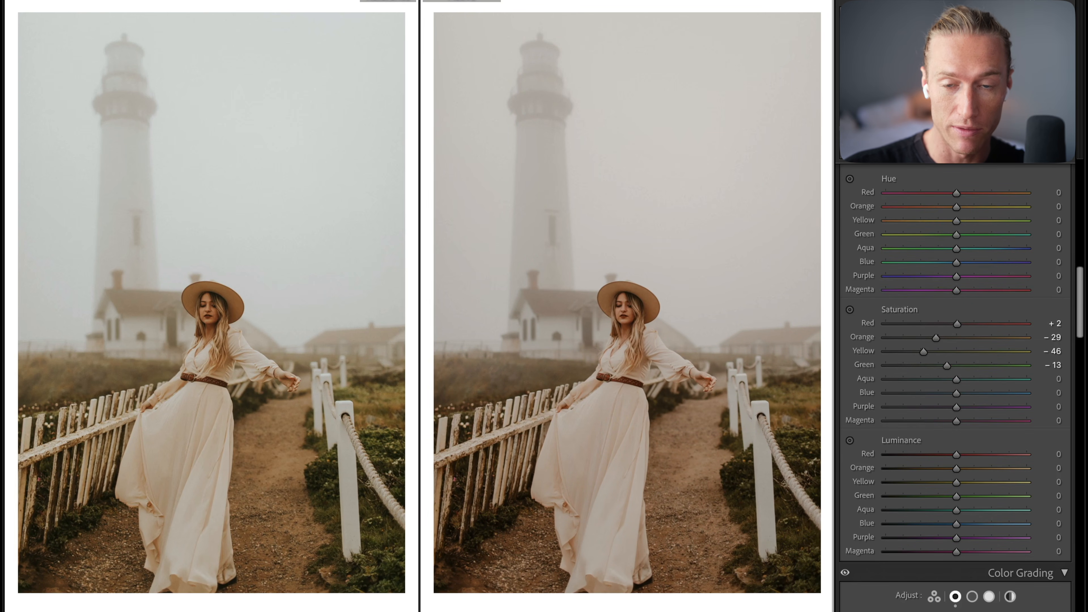
left_click_drag(960, 510, 948, 510)
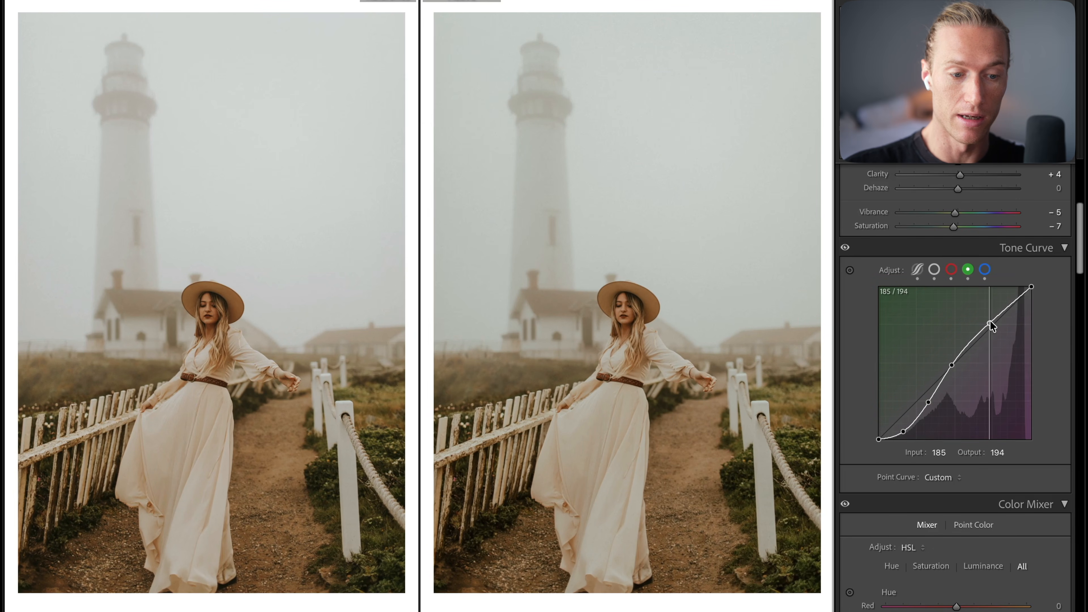
key("ctrl+z")
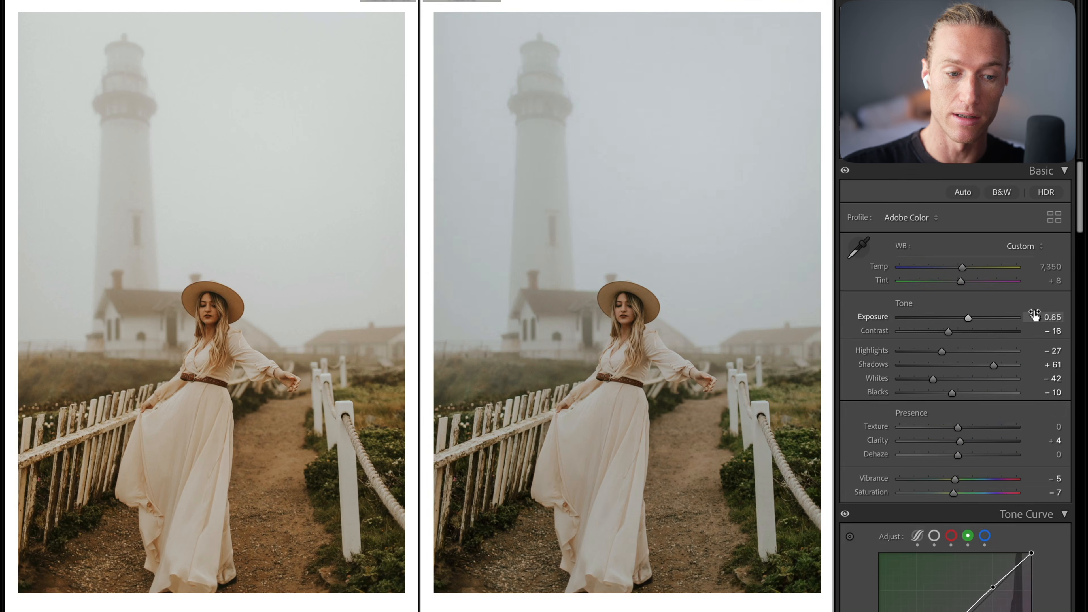
key("ctrl+z")
scroll(1003, 446, "down", 8)
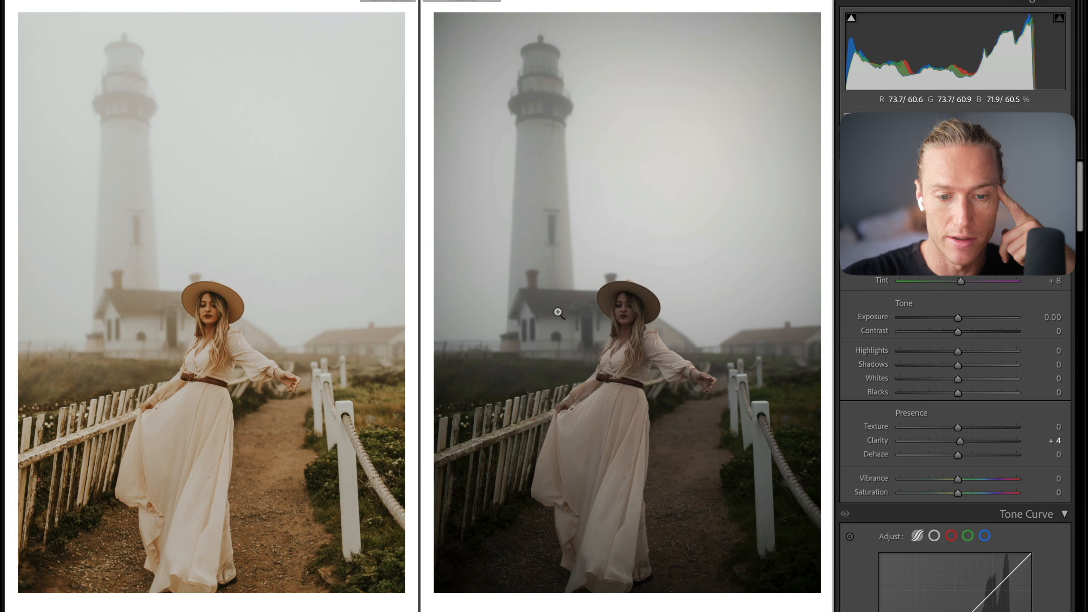
left_click(545, 290)
left_click(605, 280)
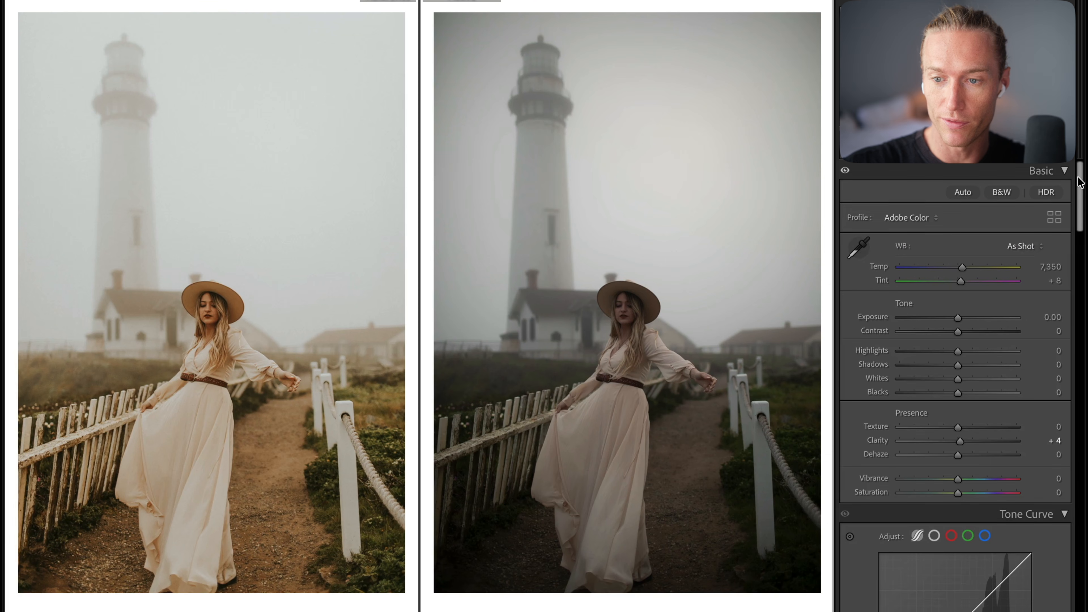
- Enable profile corrections for the lighthouse portrait in Lens Corrections
scroll(908, 369, "down", 20)
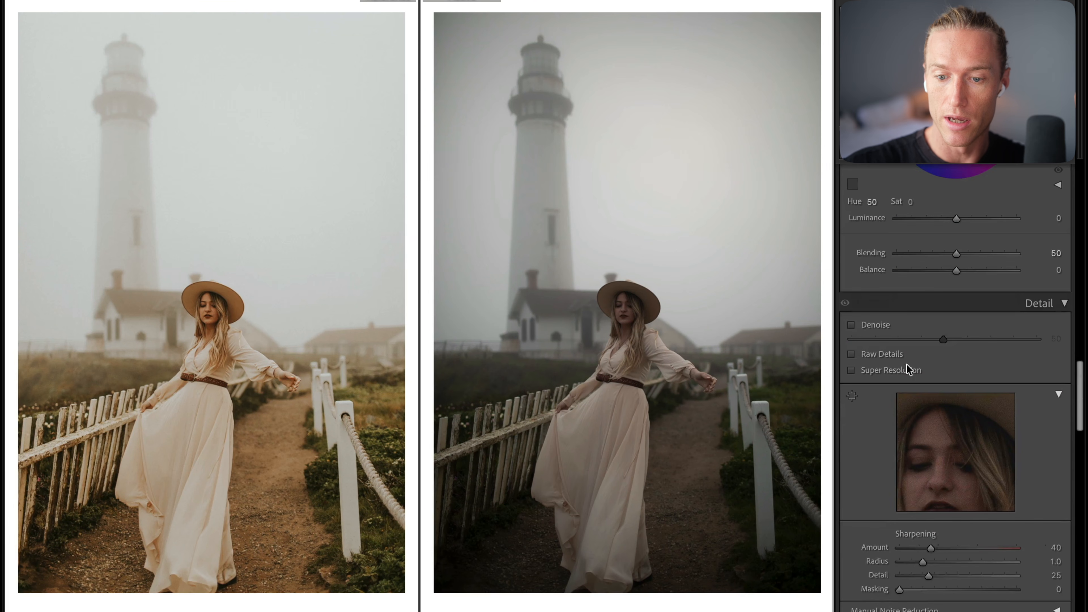
scroll(921, 377, "down", 6)
left_click(851, 418)
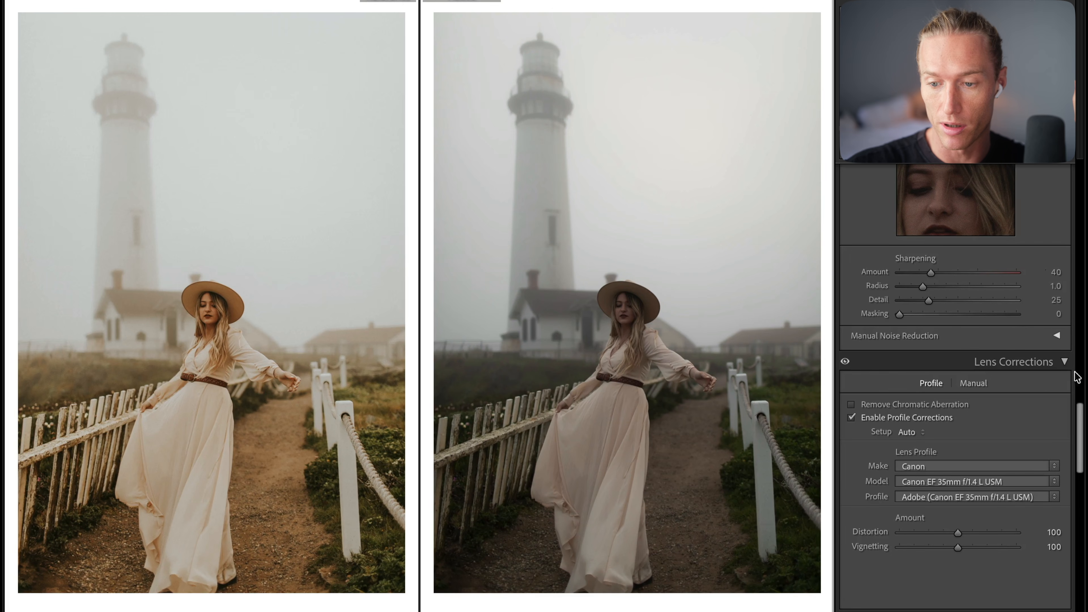
- Raise the portrait's Exposure to +0.85
left_click_drag(1079, 451, 1079, 210)
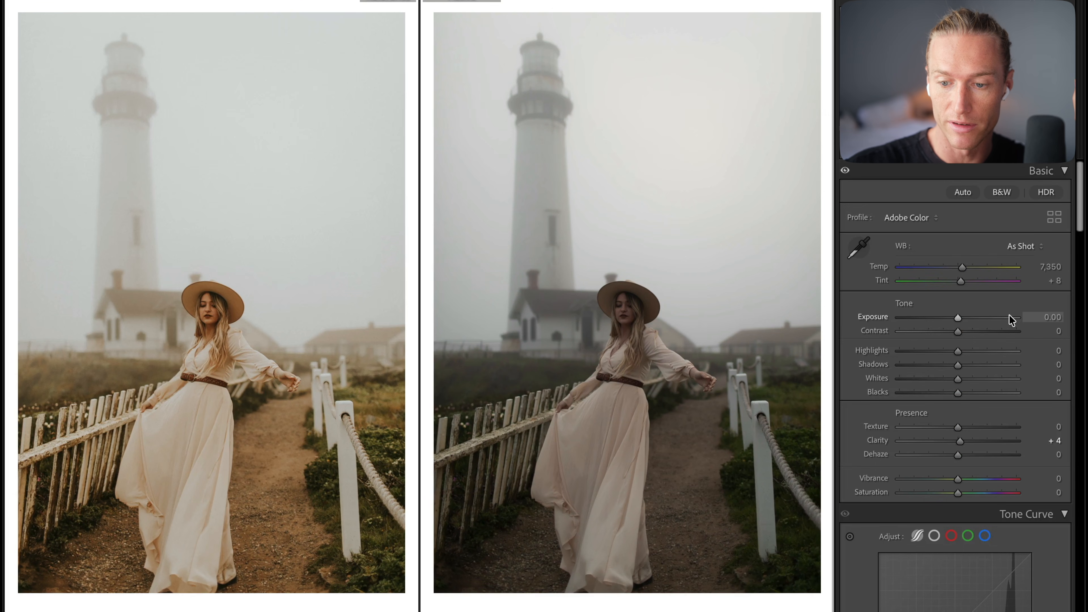
scroll(986, 369, "down", 5)
left_click(934, 301)
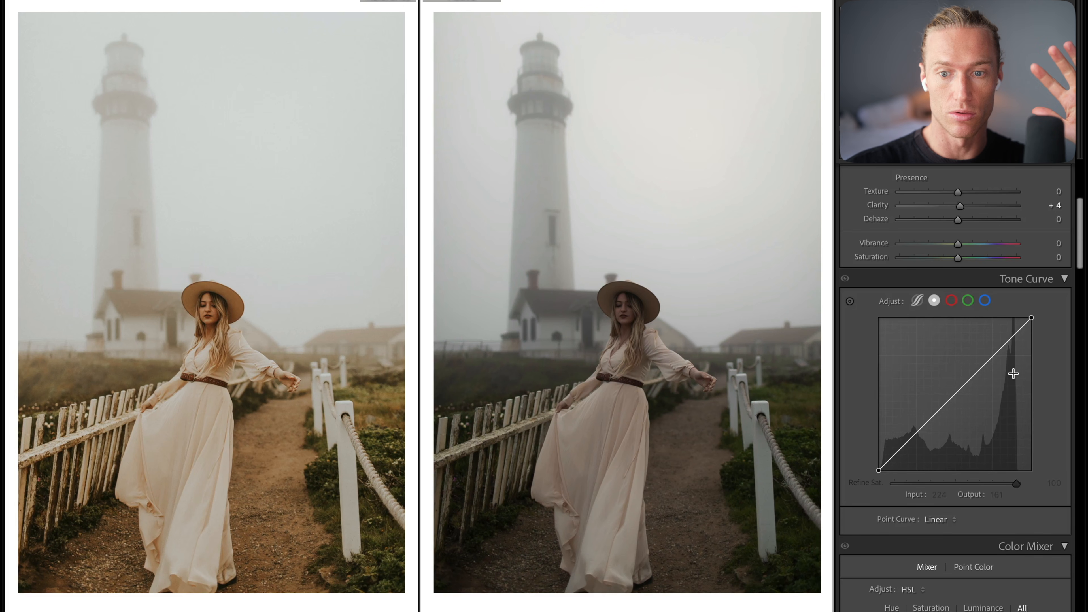
scroll(1008, 300, "up", 4)
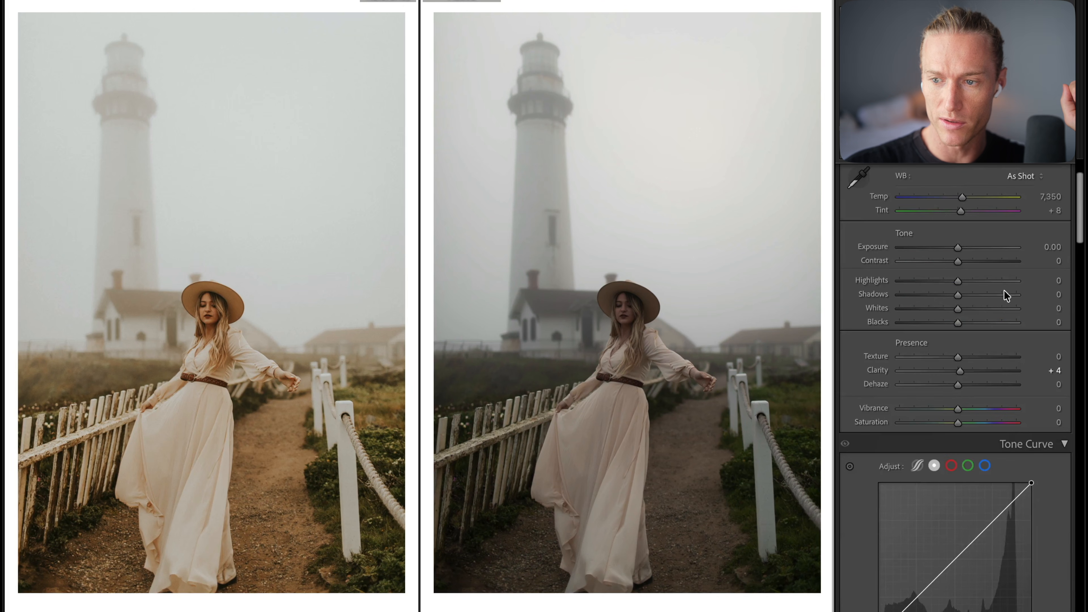
left_click_drag(956, 247, 968, 250)
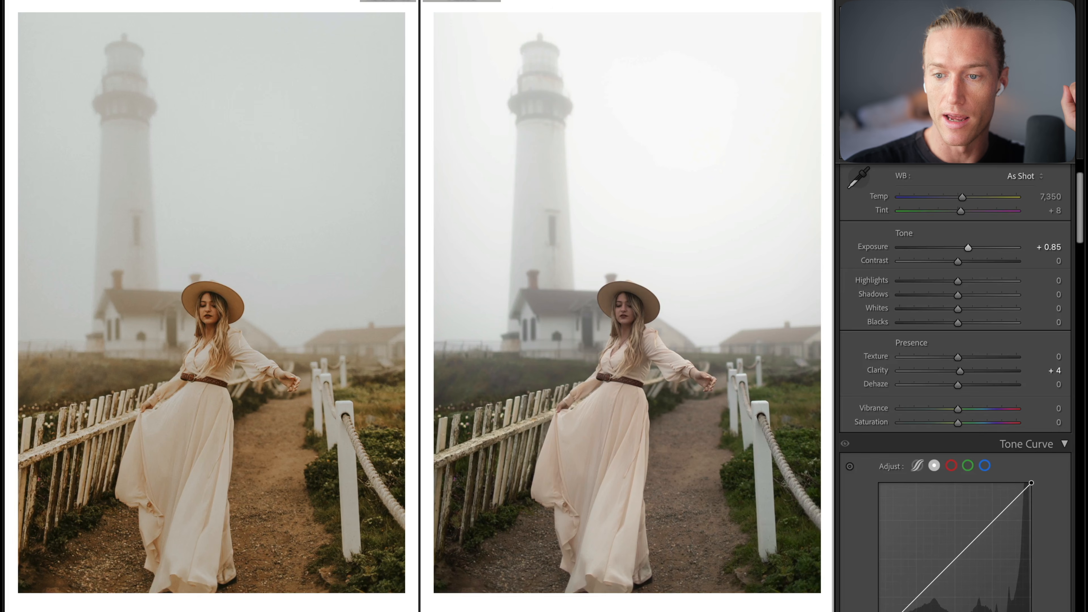
- On the point tone curve, add a highlight point at input 188, output 181, and lower the white point to output 227
left_click_drag(1080, 190, 1081, 225)
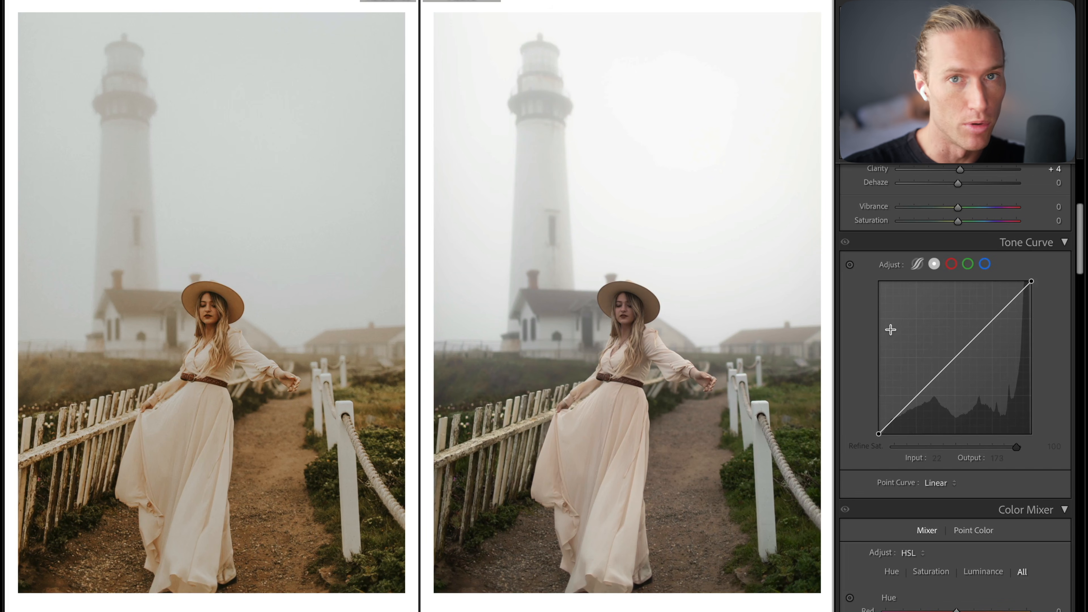
left_click(991, 321)
left_click_drag(992, 321, 992, 325)
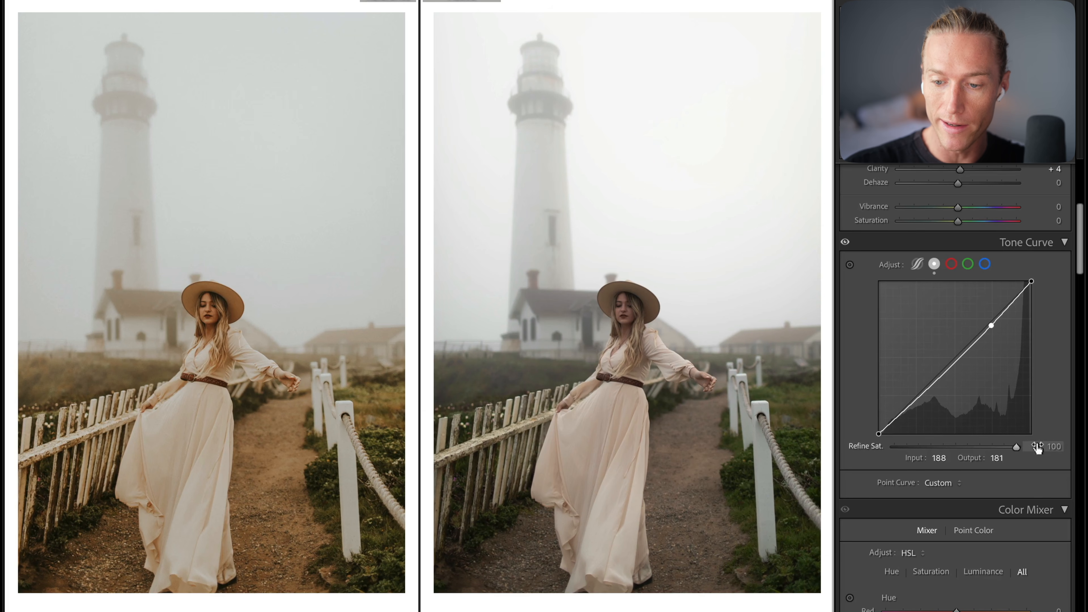
left_click_drag(1030, 281, 1031, 298)
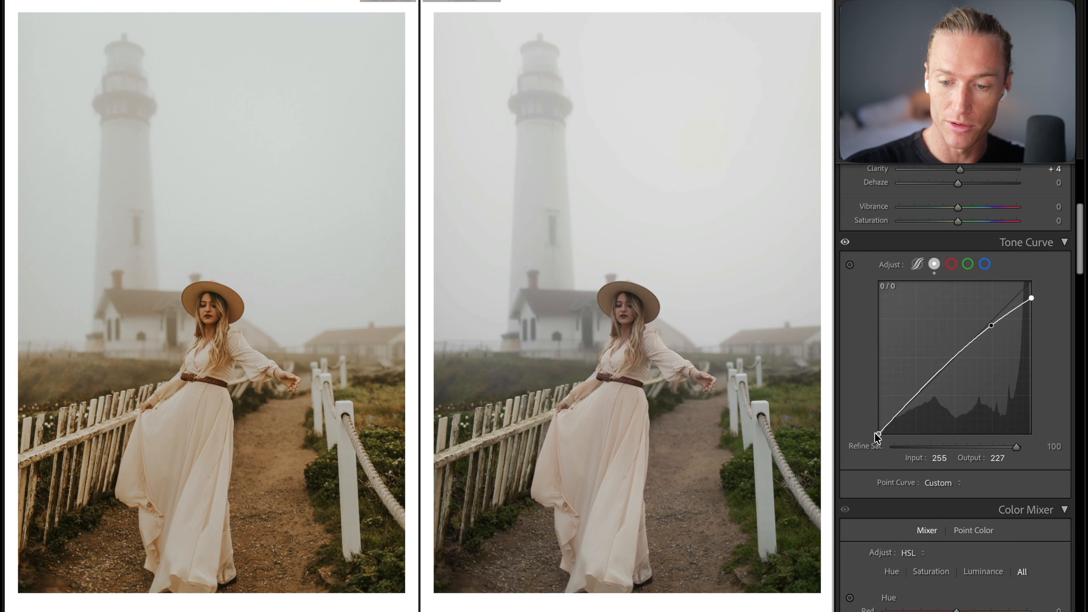
- Add a shadow point to the tone curve near input 64, output 53, fine-tune it, and pull the highlight point slightly lower
left_click_drag(927, 382, 917, 402)
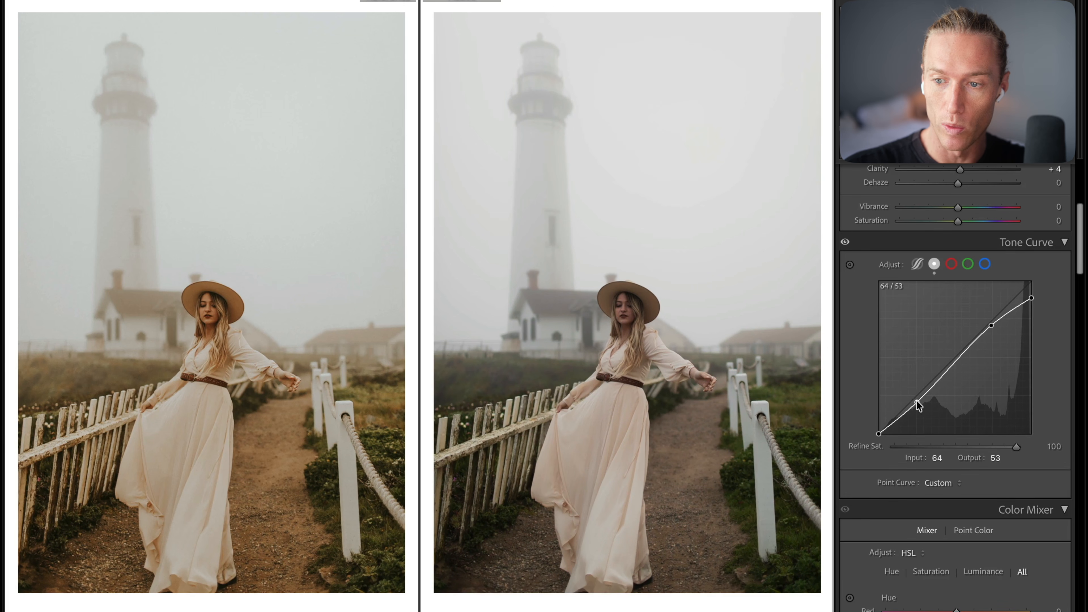
left_click_drag(917, 405, 913, 403)
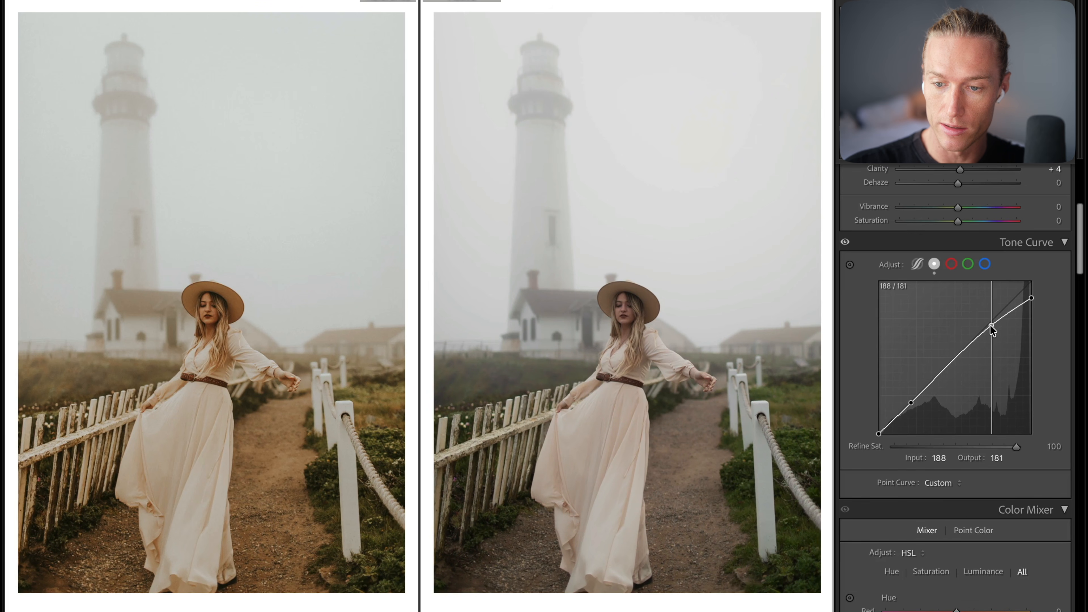
left_click_drag(990, 326, 987, 333)
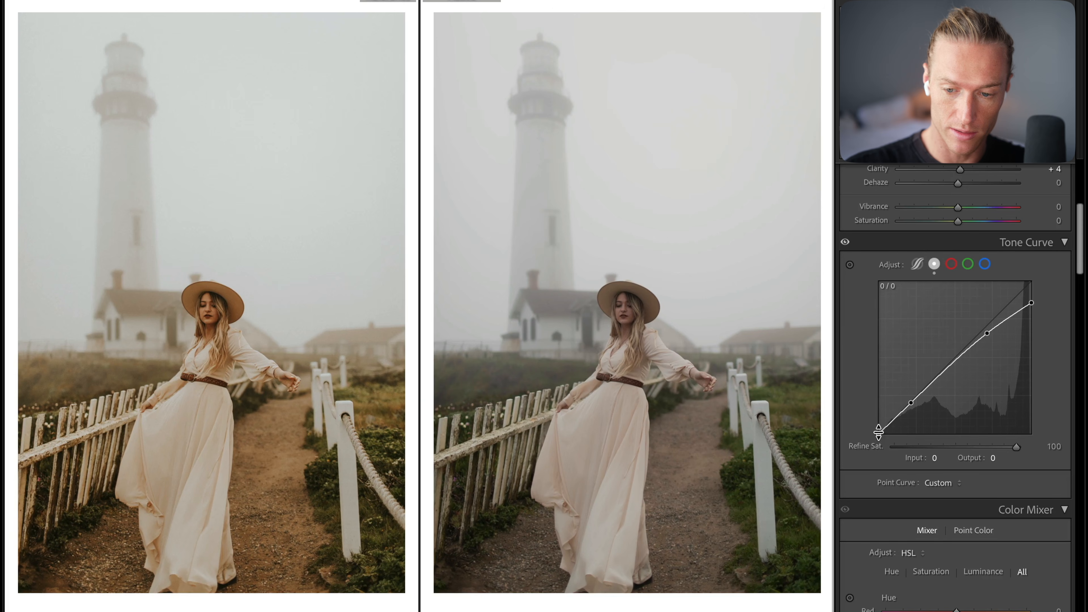
- Lift the tone curve's black point to output 21, checking the dark areas around the fence up close
left_click_drag(879, 432, 878, 429)
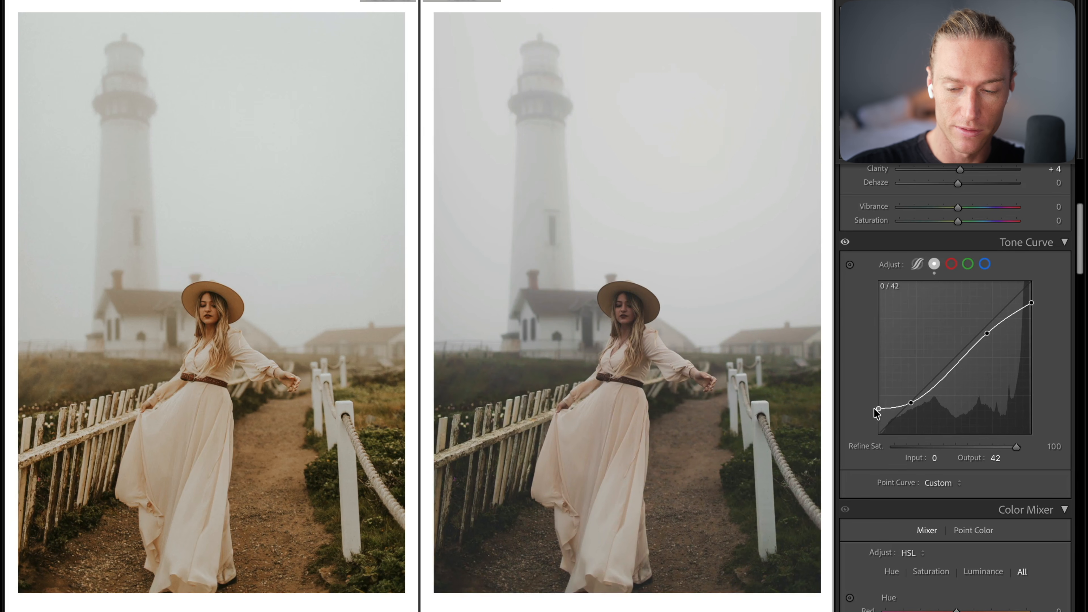
left_click(543, 487)
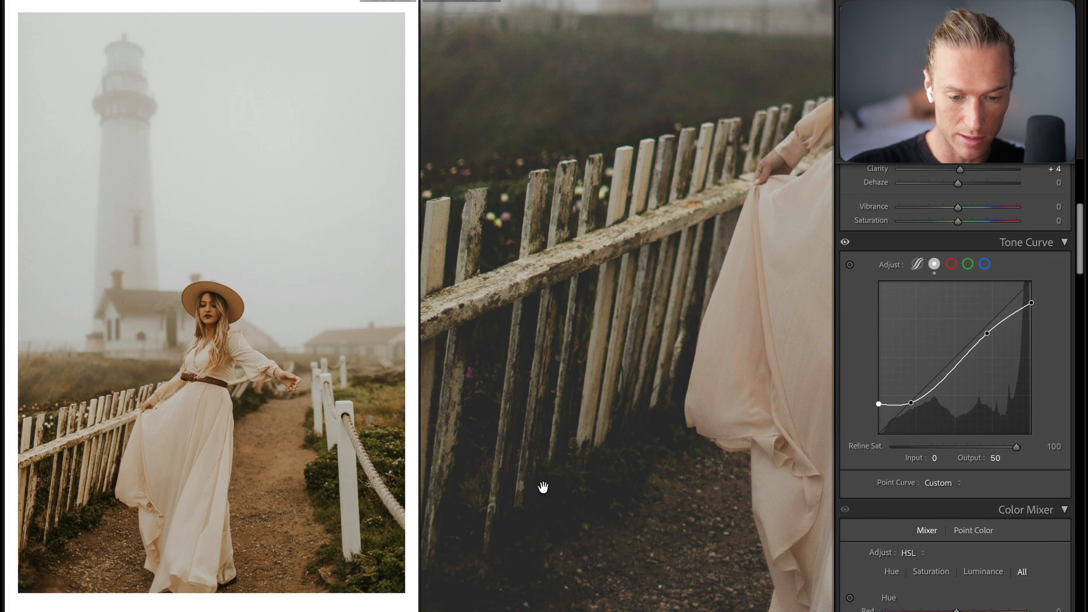
left_click_drag(878, 404, 878, 417)
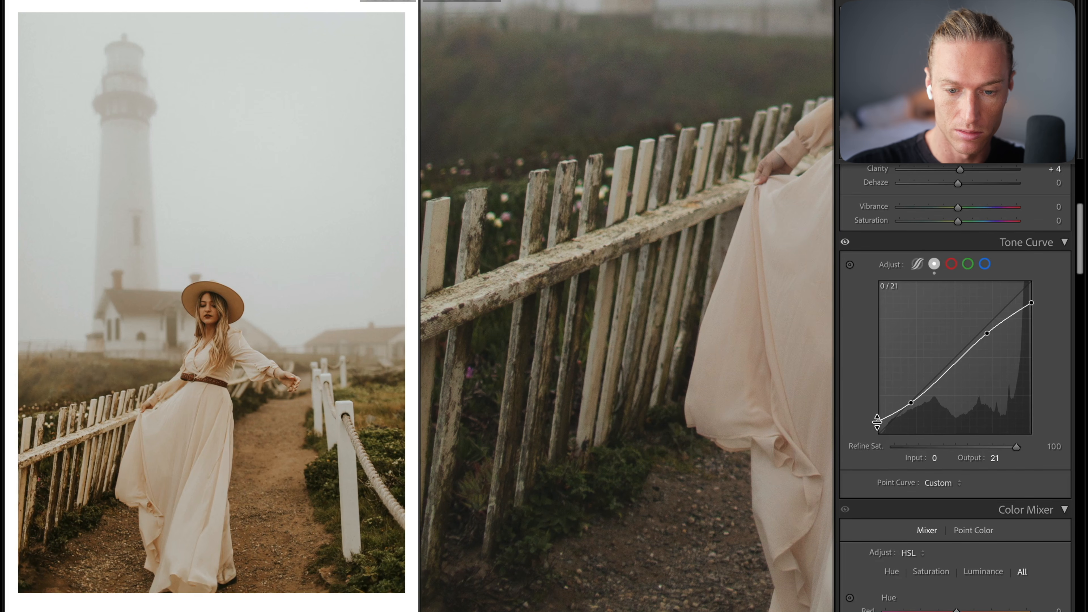
left_click(782, 378)
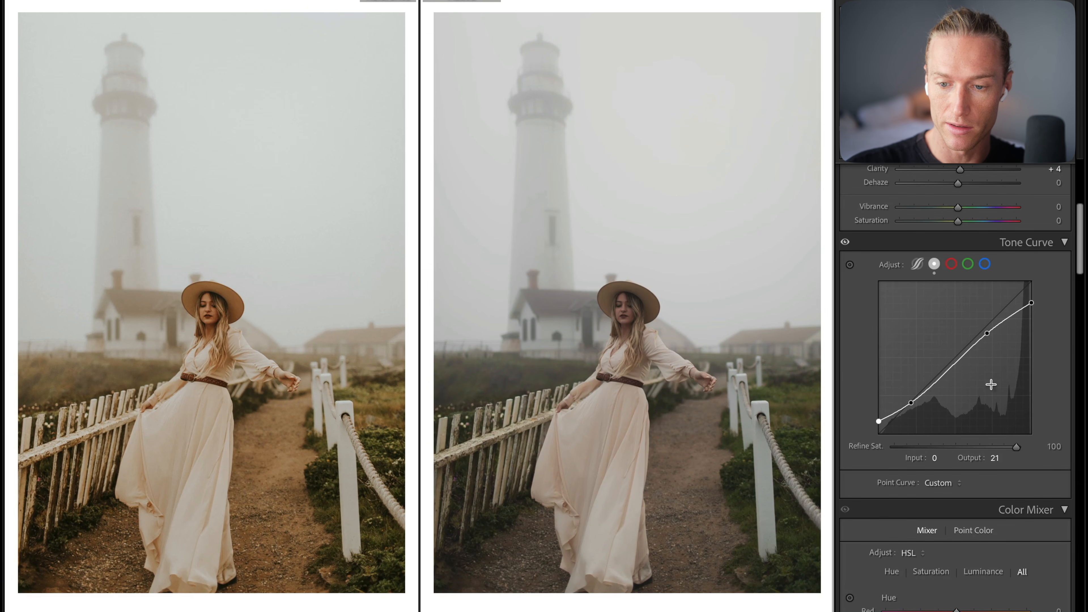
- Raise the shadow point slightly, move the highlight point to input 172, output 160, and compare the photo without the tone curve
mouse_move(911, 403)
left_mouse_down()
mouse_move(897, 409)
mouse_move(911, 398)
left_mouse_up()
left_click_drag(987, 333, 981, 338)
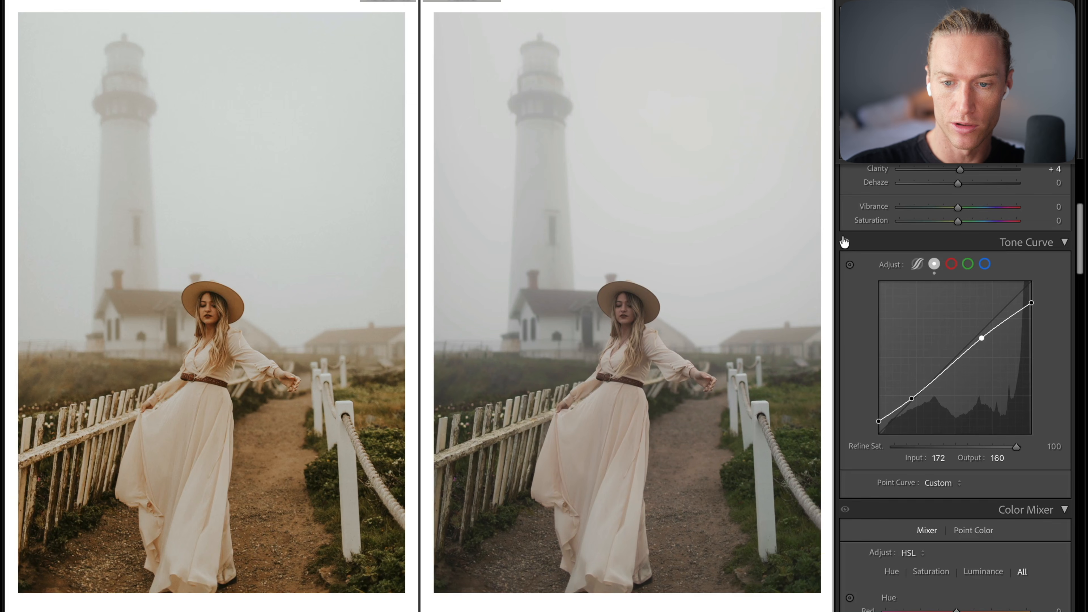
left_click(844, 243)
left_click(844, 243)
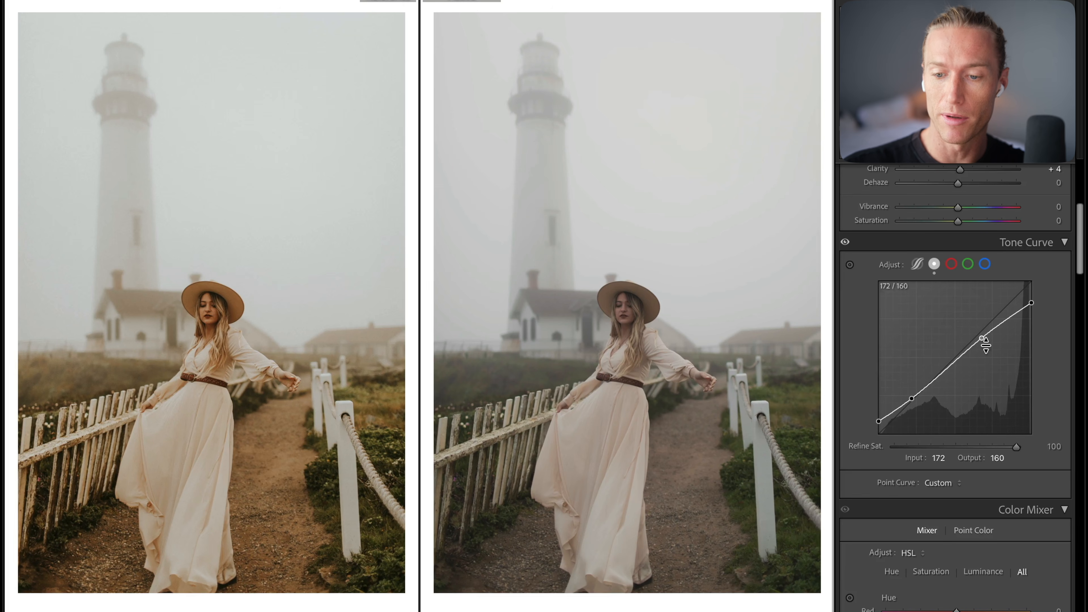
- Set the parametric curve's Highlights to -24 and compare the photo with the Tone Curve adjustments off and on
left_click(951, 264)
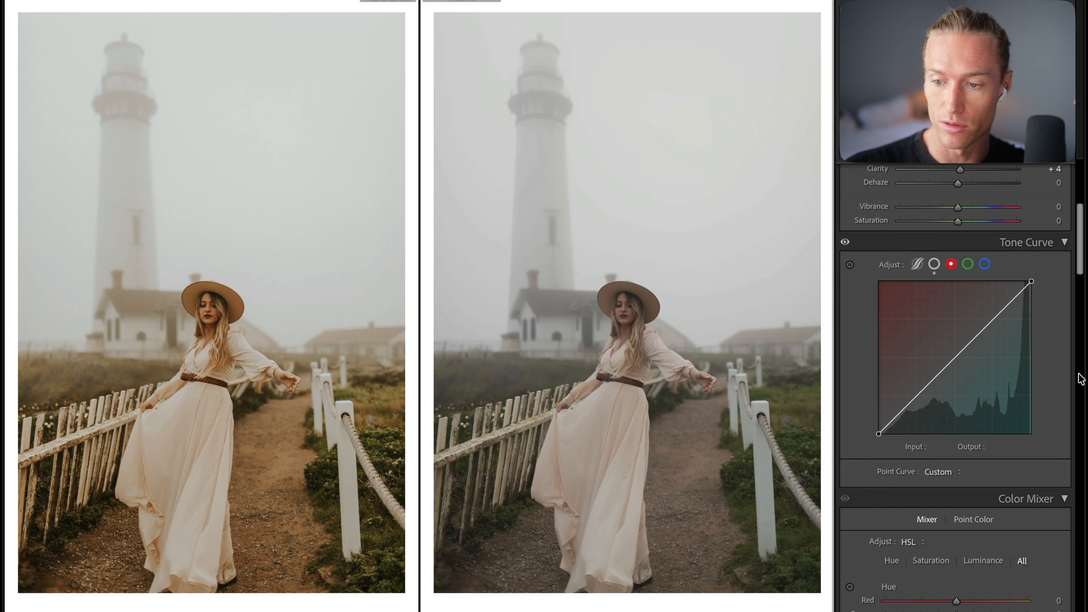
left_click(916, 265)
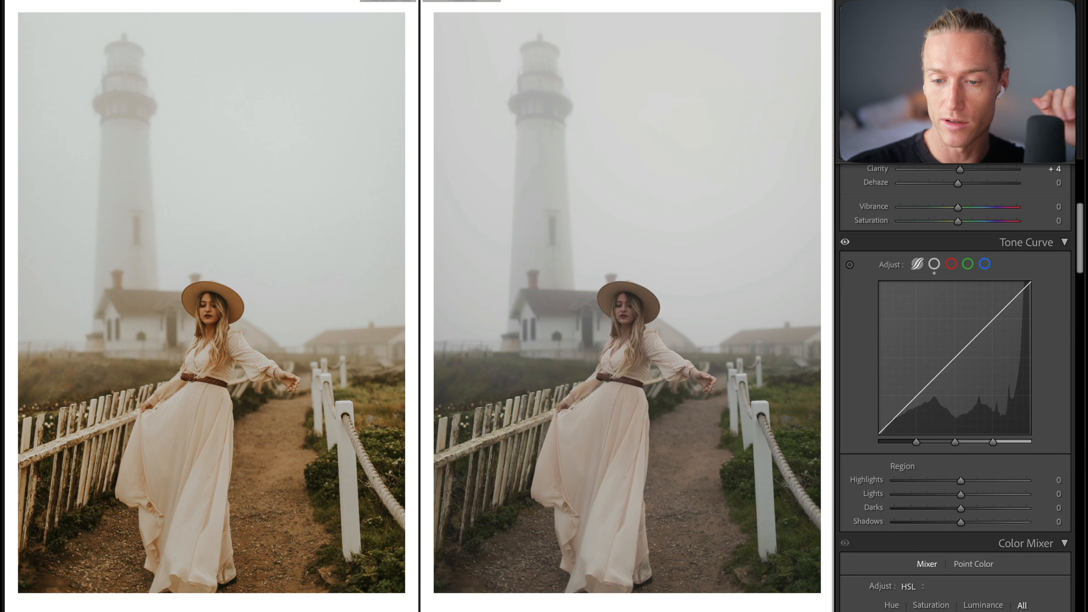
mouse_move(959, 481)
left_mouse_down()
mouse_move(878, 482)
mouse_move(992, 482)
left_mouse_up()
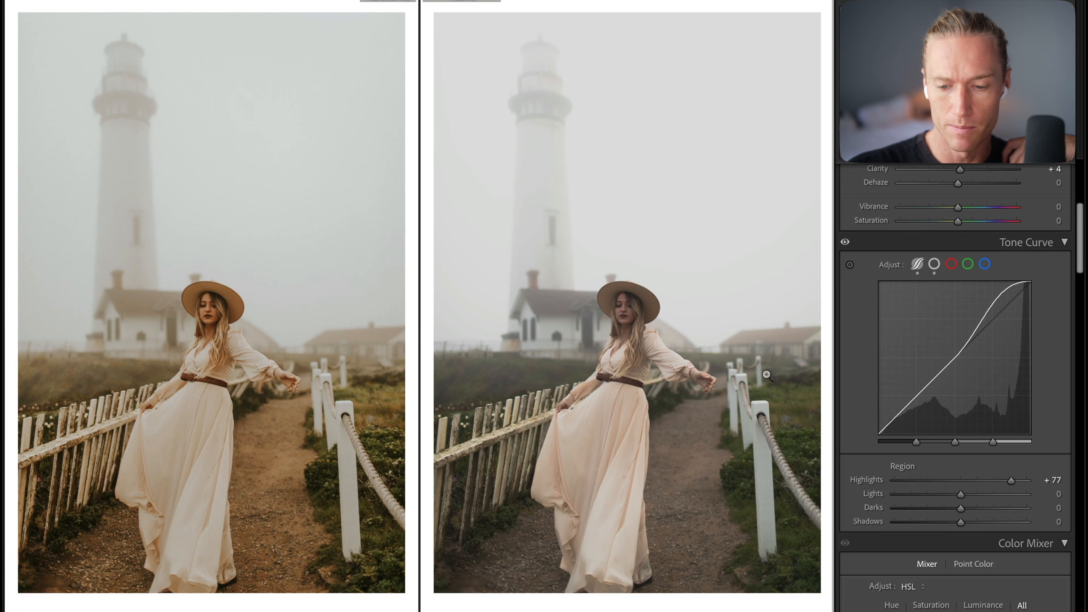
left_click_drag(1015, 482, 909, 480)
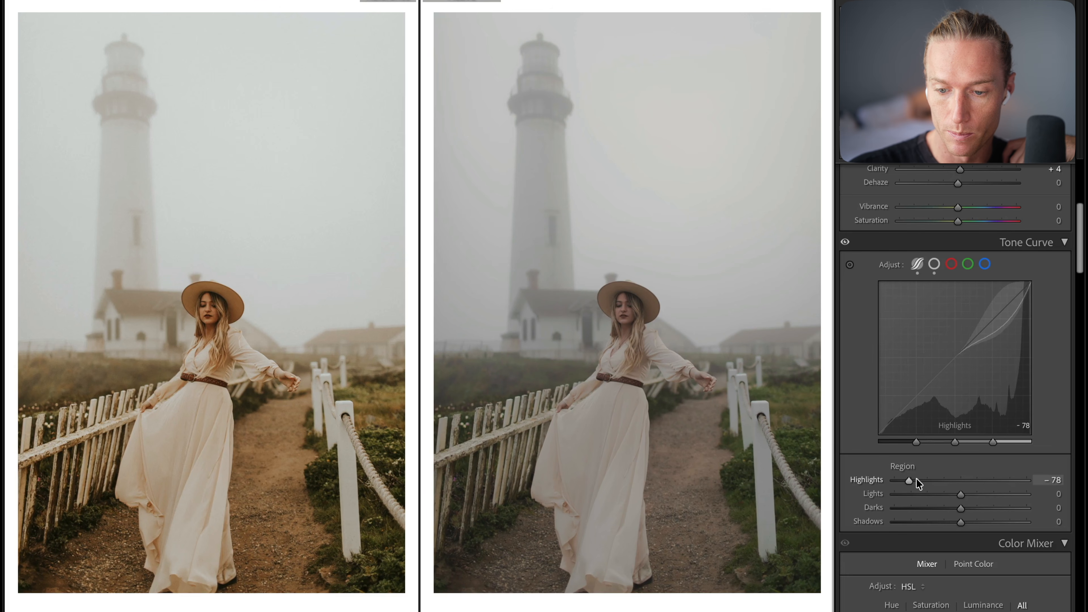
left_click_drag(925, 481, 945, 482)
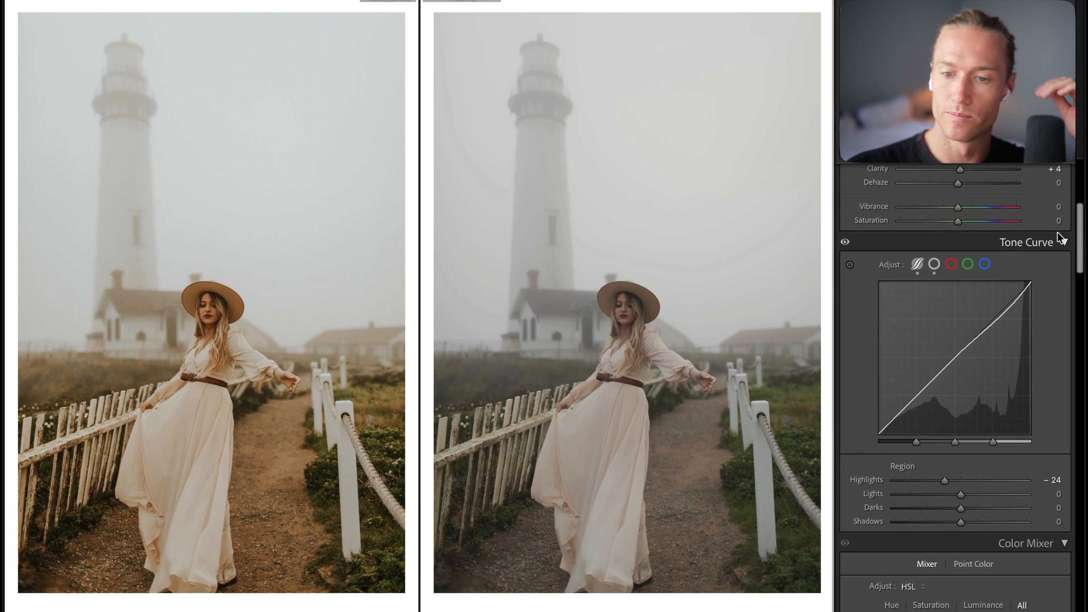
left_click(844, 244)
left_click(844, 244)
left_click(845, 243)
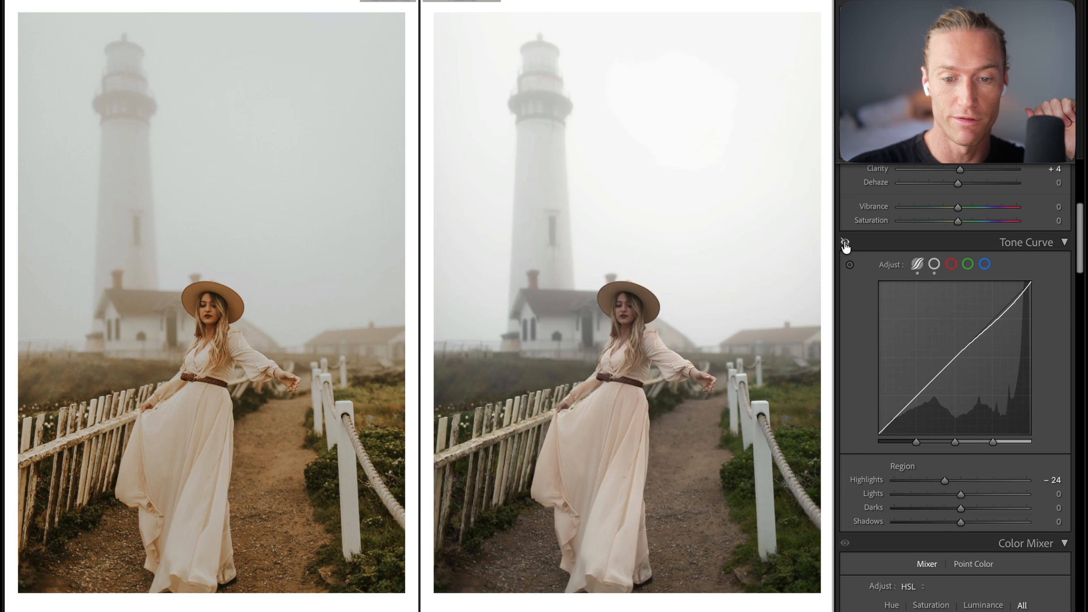
left_click(844, 243)
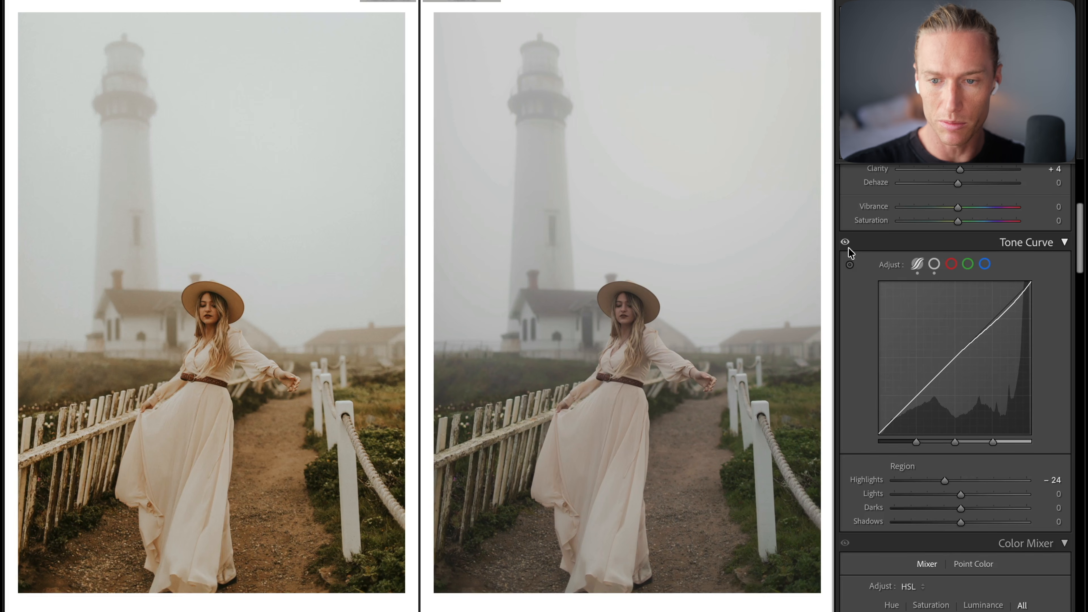
left_click(844, 244)
left_click(845, 243)
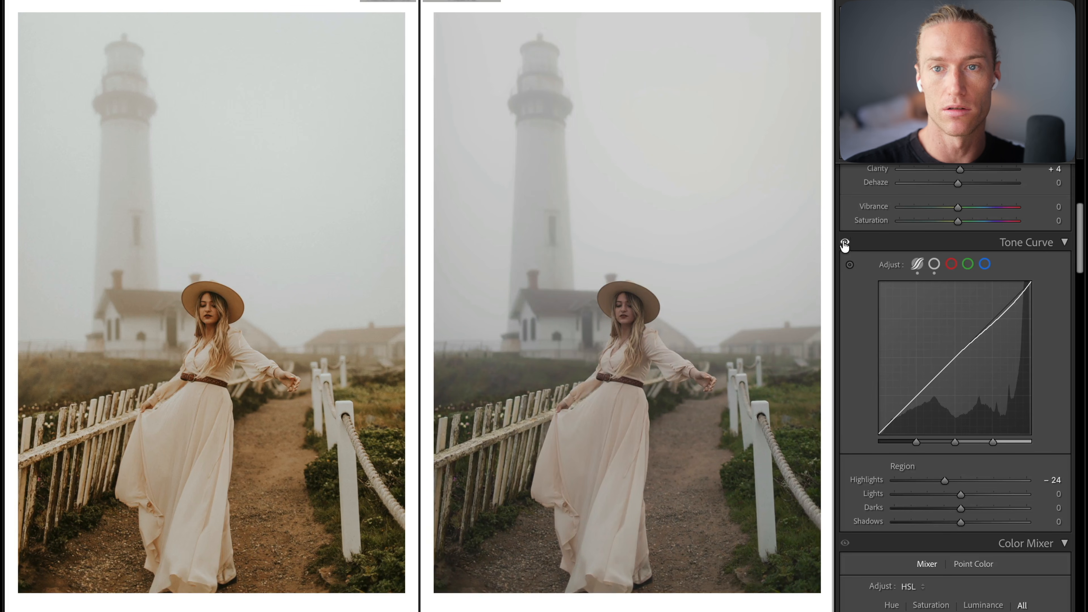
- Reset Clarity to 0
scroll(975, 257, "up", 2)
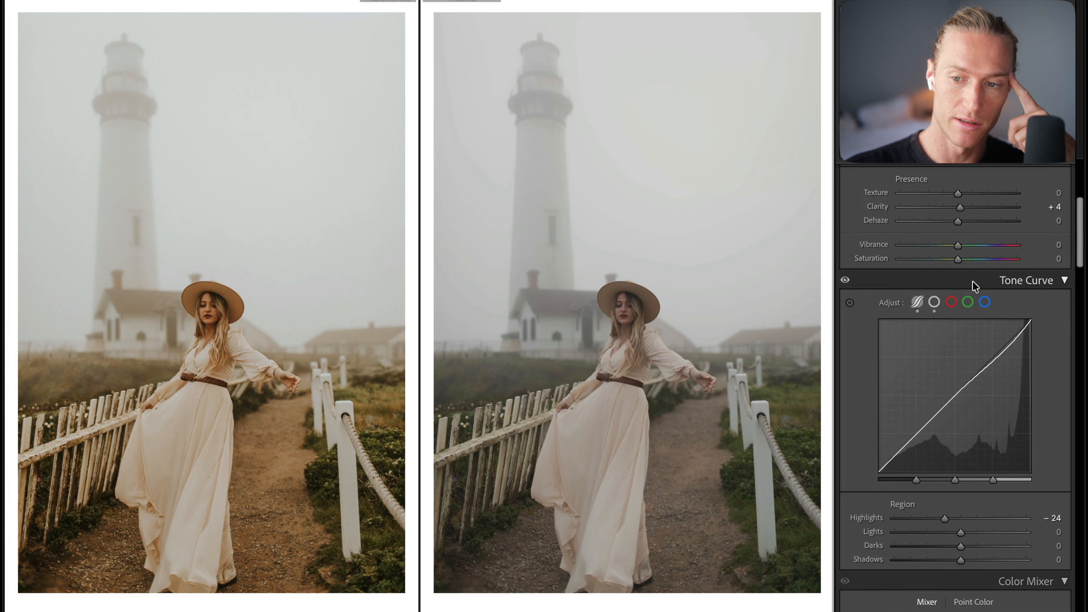
scroll(986, 441, "up", 10)
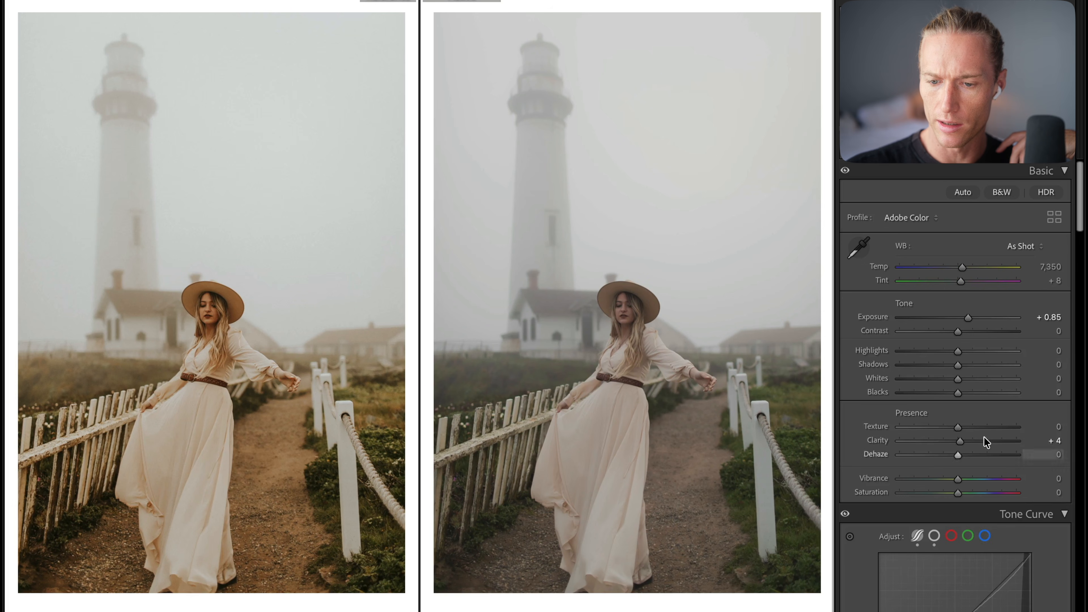
double_click(964, 443)
- Shape the red channel tone curve into an S-curve, raising the highlight point to output 194, anchoring the midtones and lowering two shadow points
scroll(963, 446, "down", 12)
left_click(951, 266)
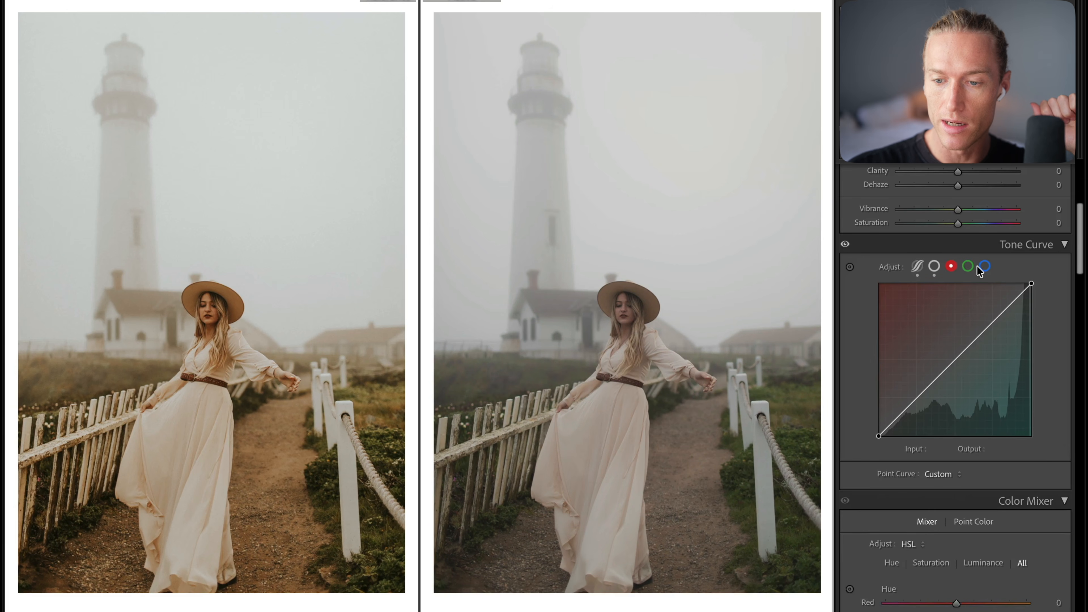
left_click_drag(993, 321, 988, 321)
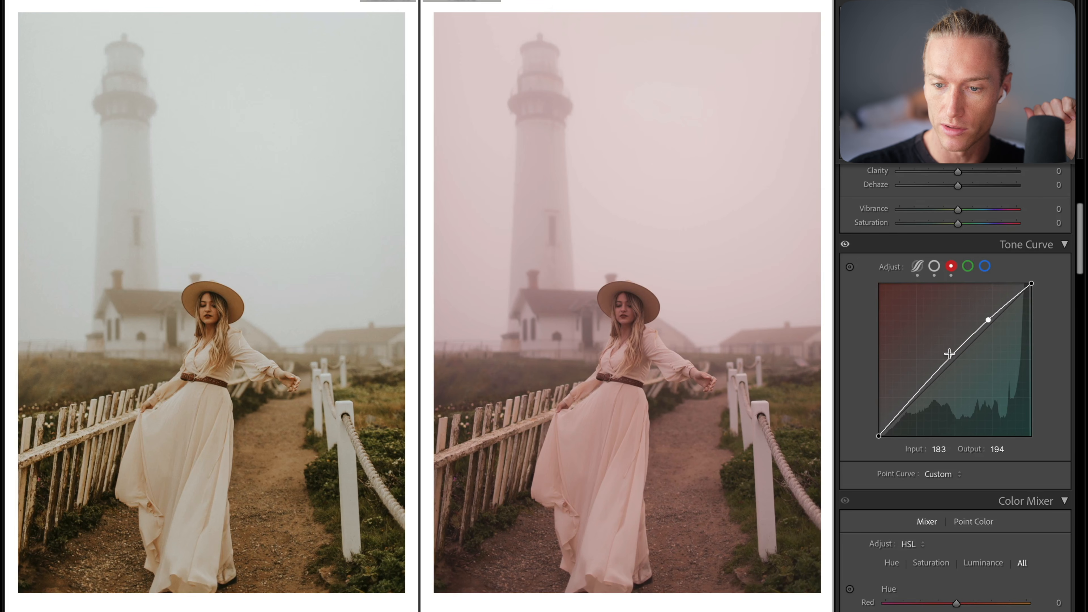
left_click_drag(948, 358, 951, 362)
left_click_drag(911, 407, 928, 401)
left_click_drag(905, 422, 903, 428)
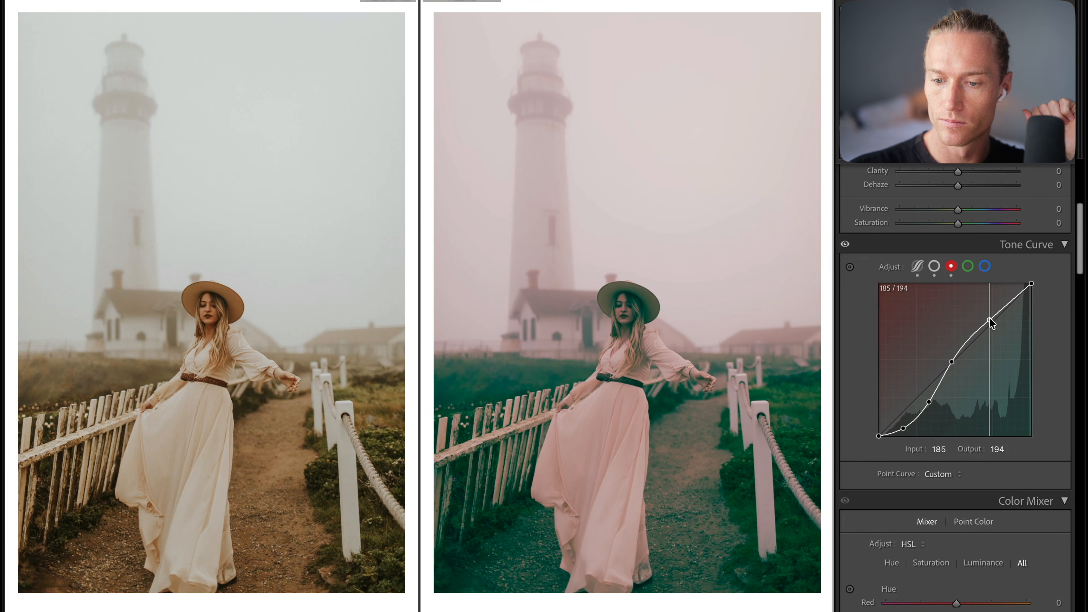
- Copy the red channel's curve settings and paste them into the green and blue channels
right_click(953, 304)
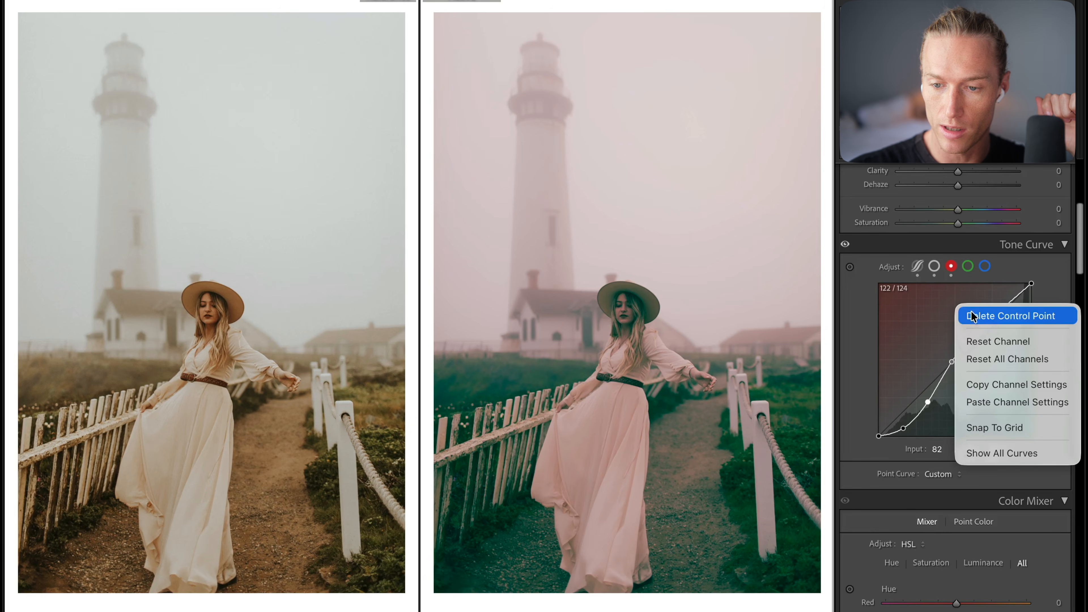
left_click(983, 386)
left_click(967, 266)
right_click(921, 317)
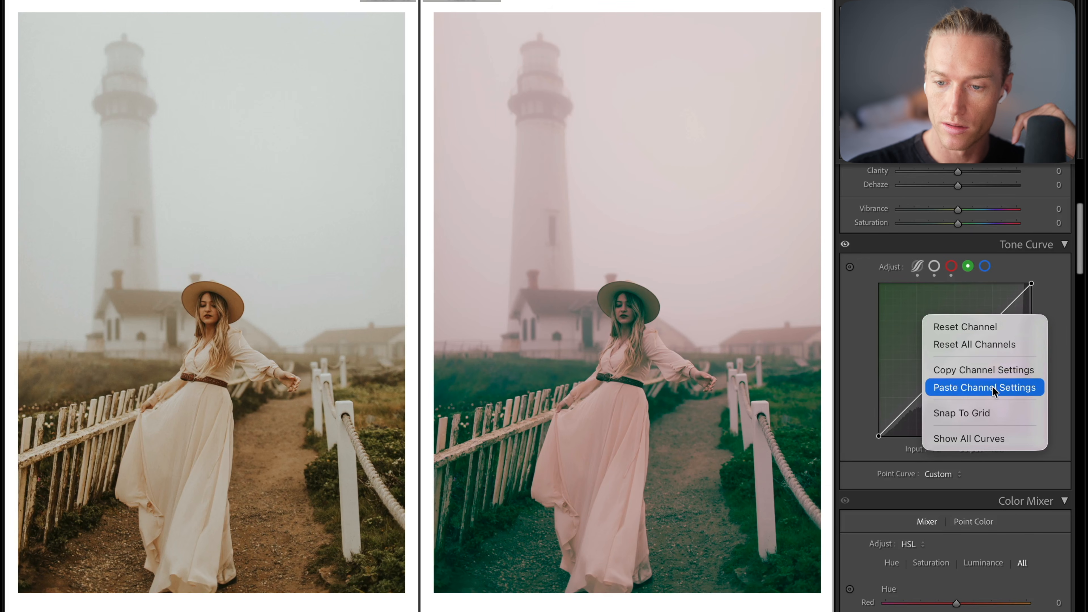
left_click(991, 386)
left_click(984, 266)
right_click(935, 304)
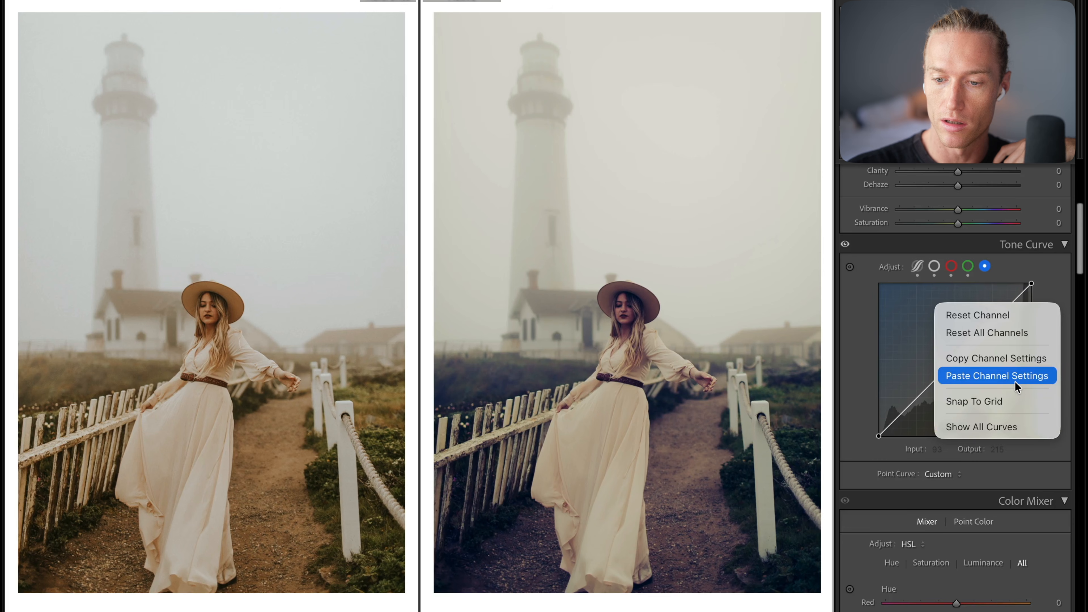
left_click(1021, 376)
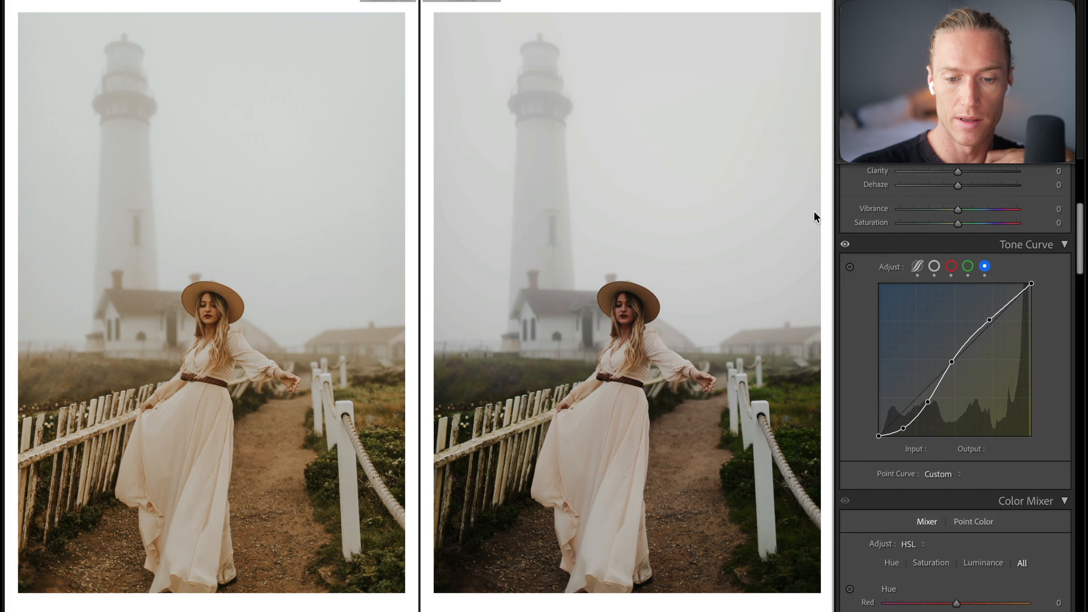
- Compare the photo with the tone curve off, reset the RGB point curve and undo that reset
left_click(844, 245)
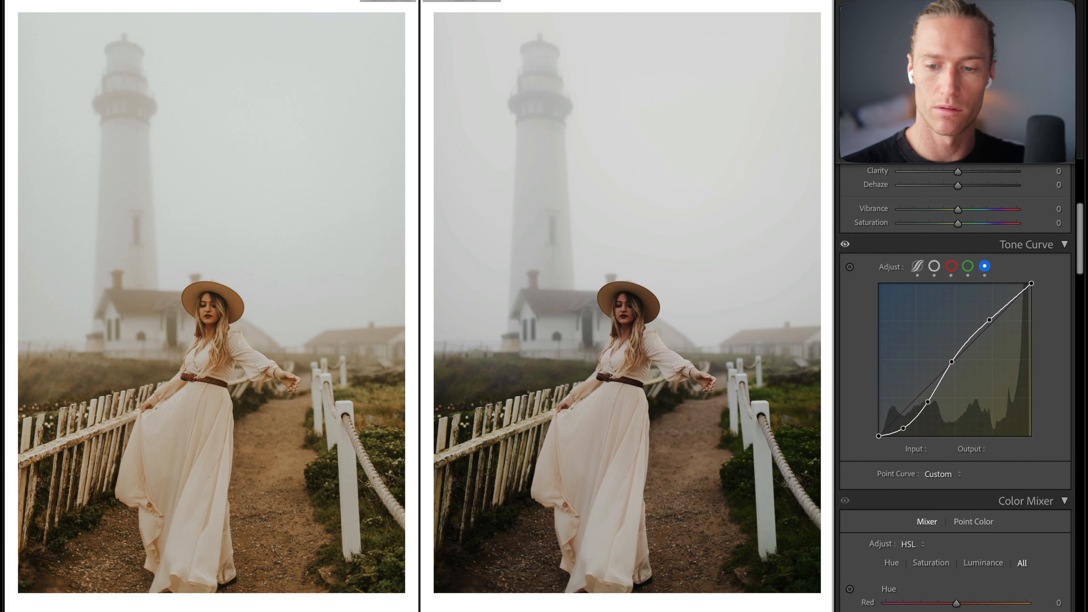
left_click(934, 266)
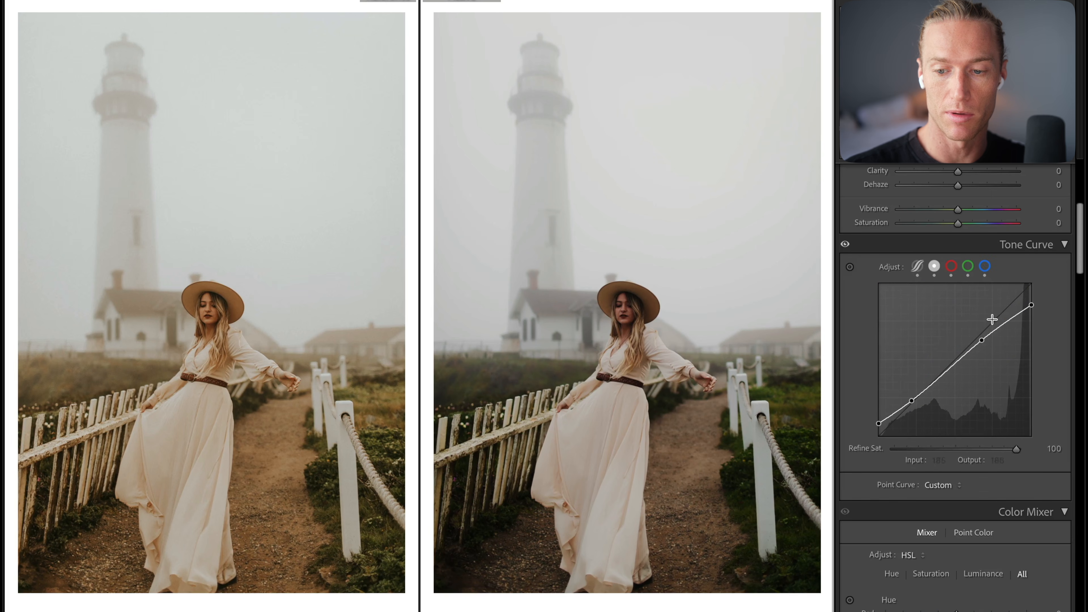
right_click(937, 308)
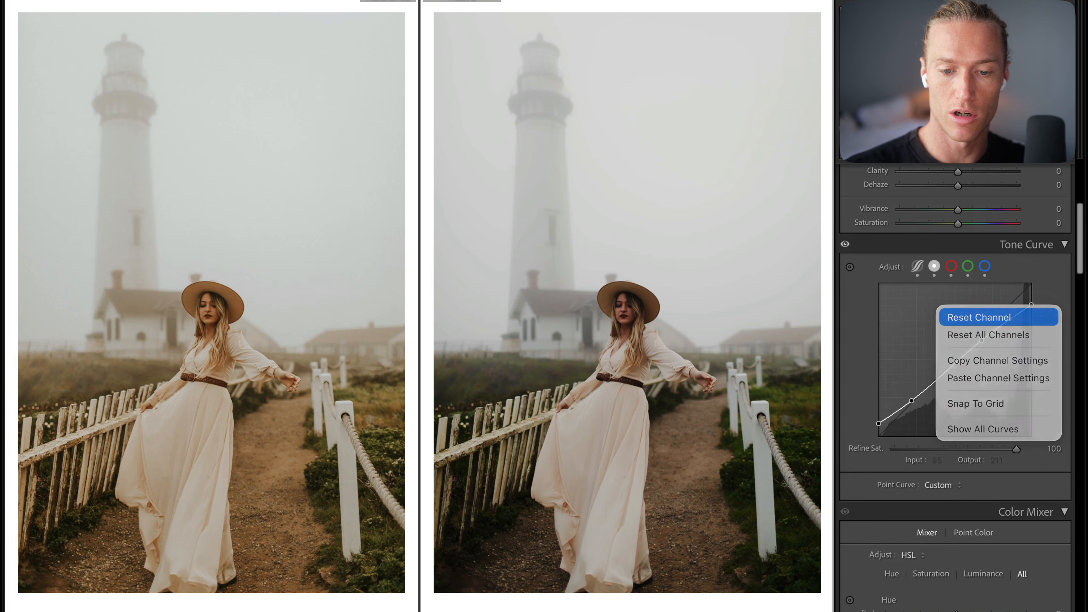
left_click(981, 317)
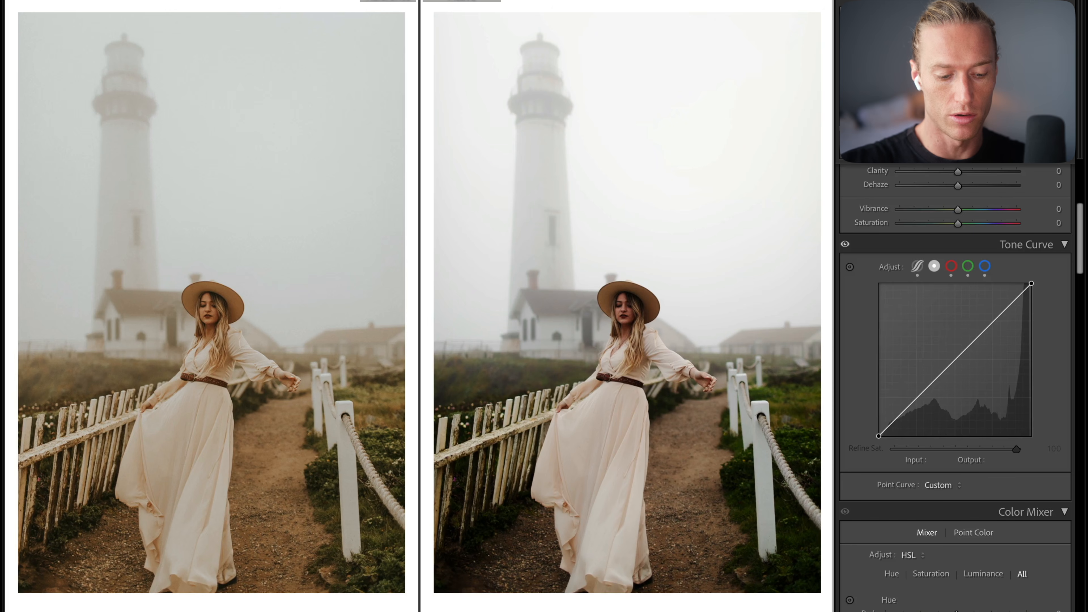
key("ctrl+z")
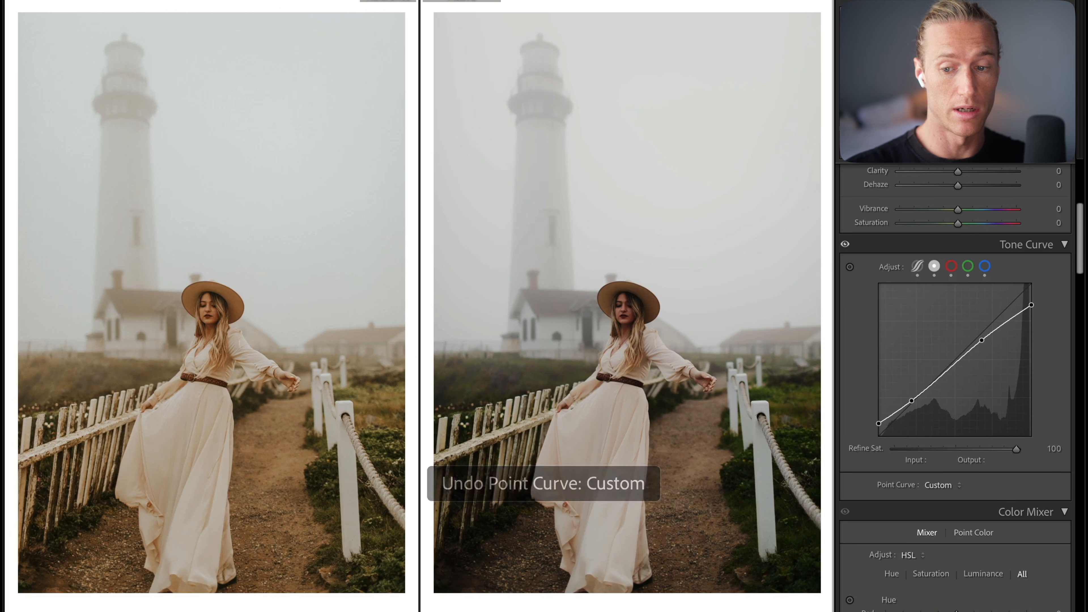
- Review the red, green and blue channel curves and examine the fence and dress areas of the reference photo
left_click(951, 266)
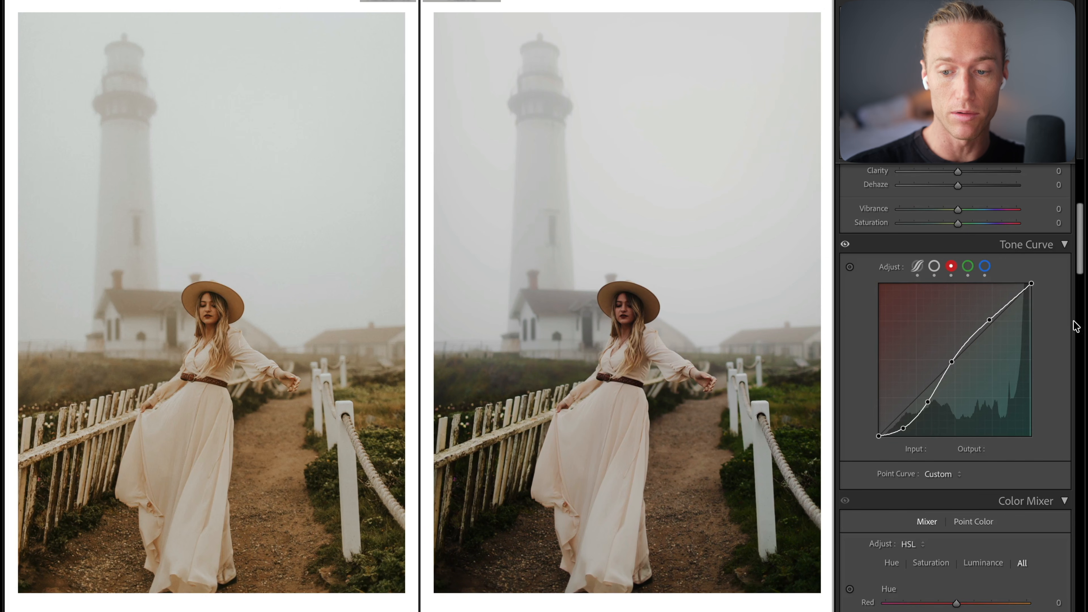
left_click(967, 267)
left_click(986, 266)
left_click(949, 268)
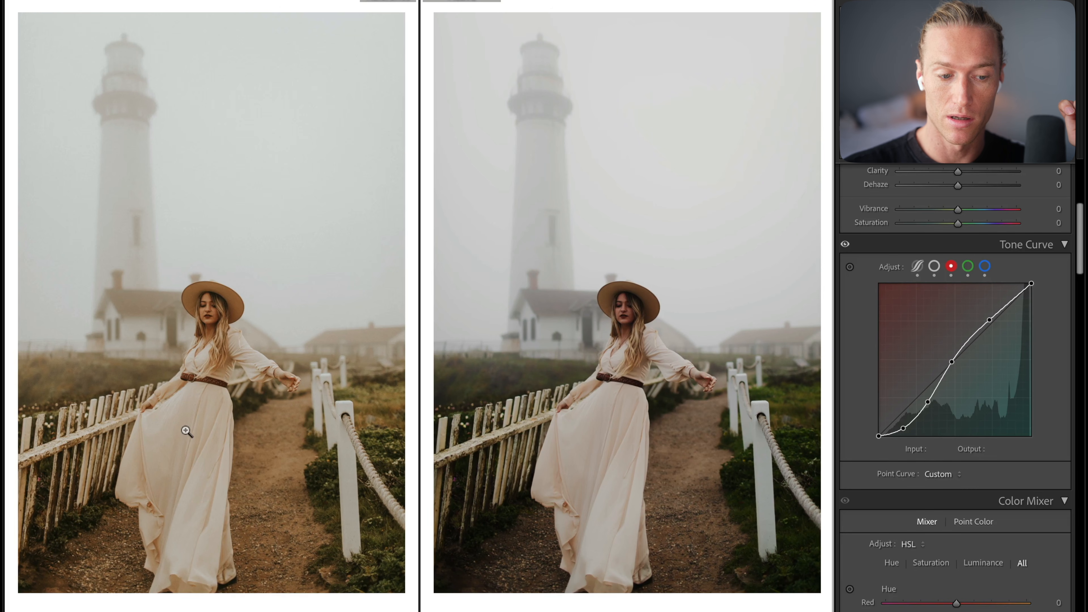
left_click(149, 441)
left_click(235, 413)
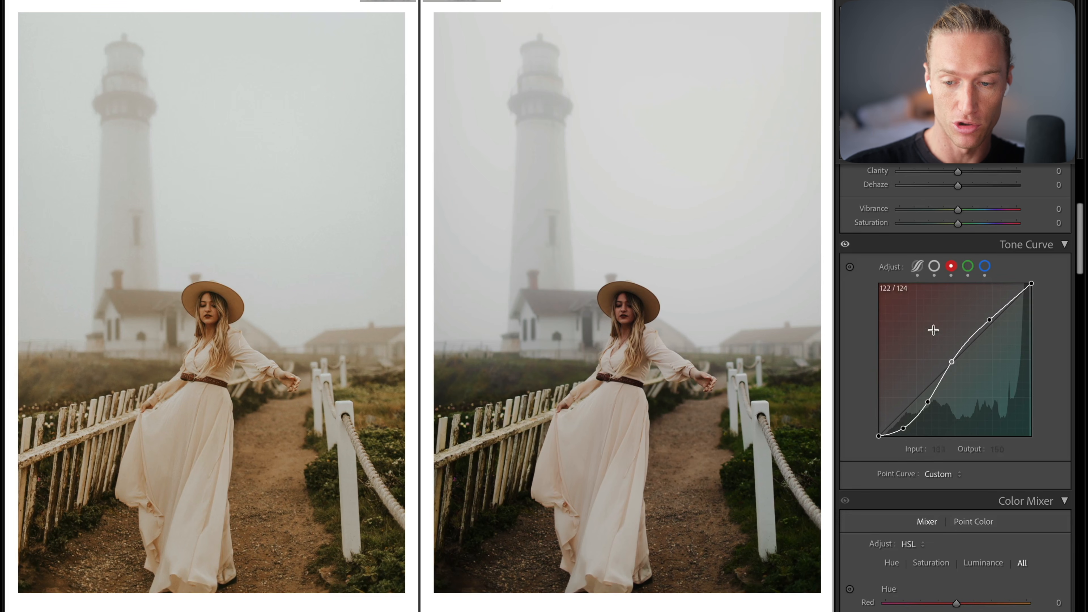
scroll(984, 337, "up", 1)
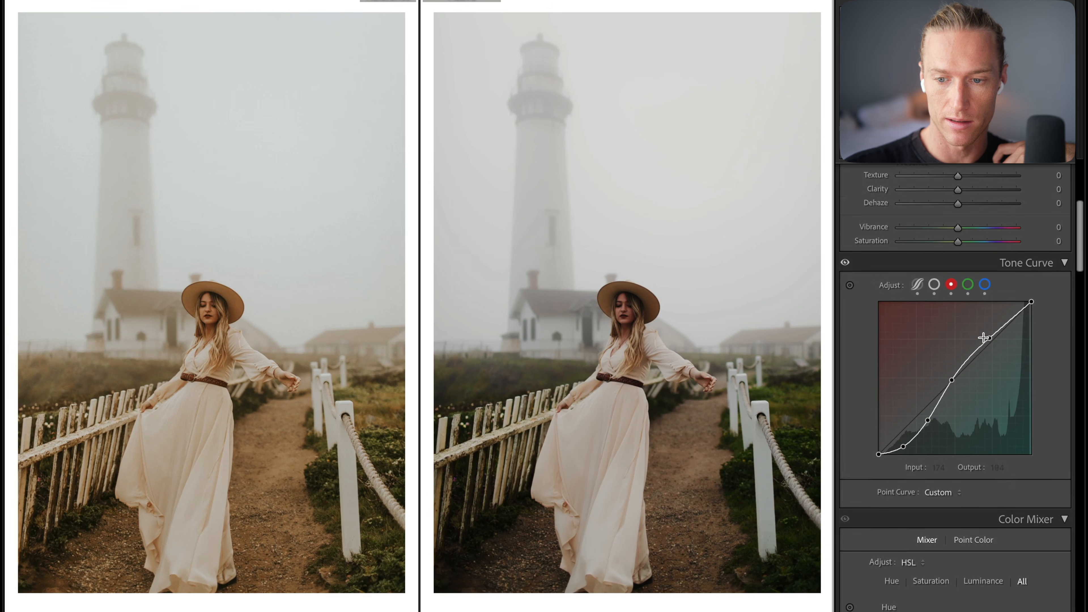
left_click(985, 284)
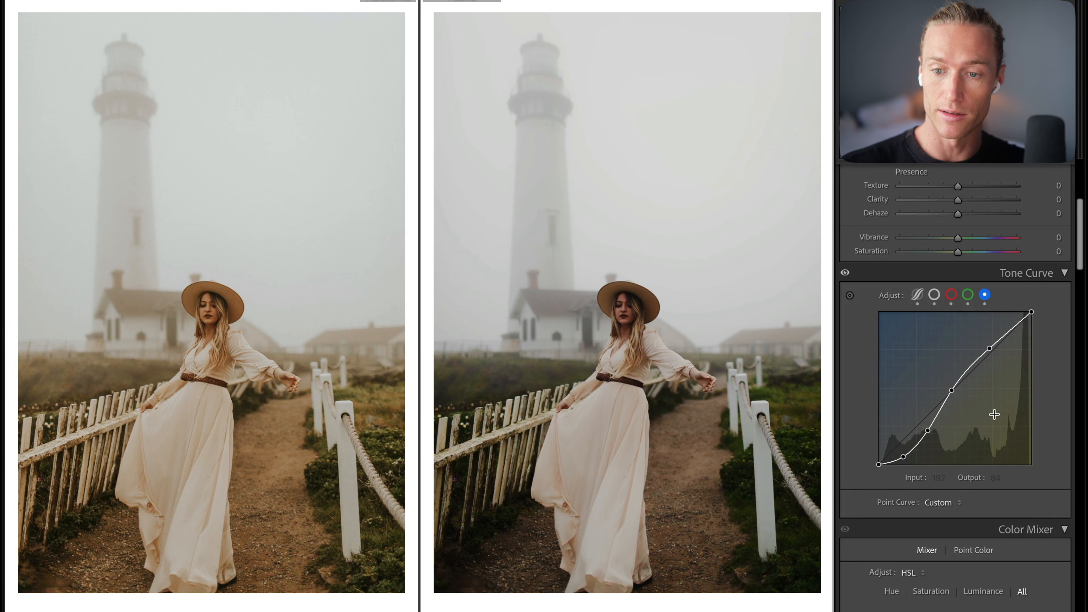
- Warm the white balance to a Temp of 9,355 and set Contrast to -16
scroll(982, 240, "up", 10)
left_click_drag(962, 266, 980, 269)
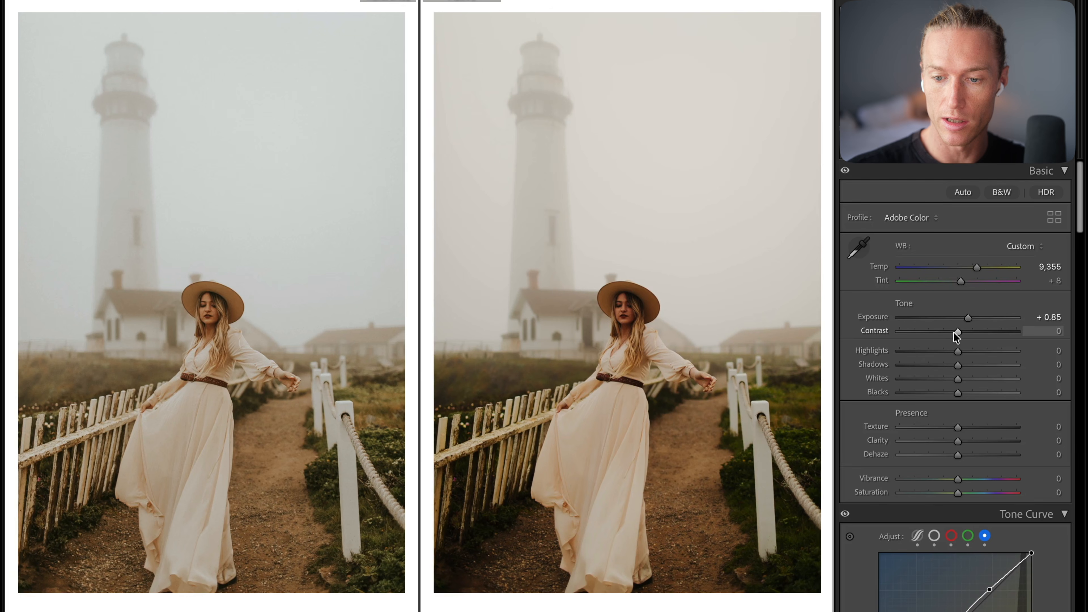
left_click_drag(945, 332, 950, 335)
- Set Shadows to +61, Blacks to -10, Whites to -42 and Highlights to -27
mouse_move(985, 364)
left_mouse_down()
mouse_move(999, 366)
mouse_move(985, 365)
left_mouse_up()
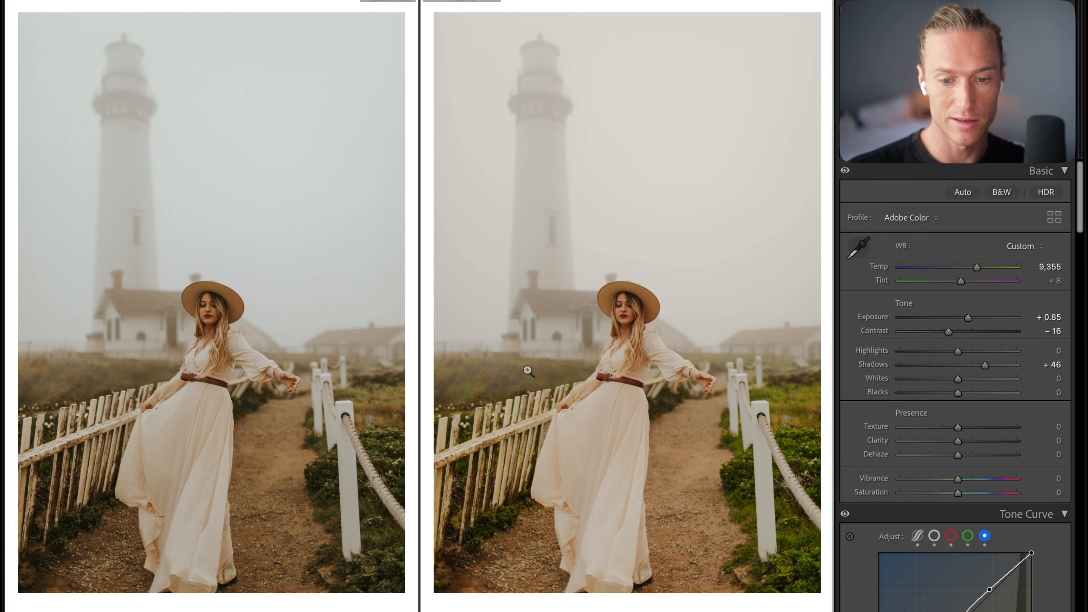
left_click_drag(982, 364, 993, 365)
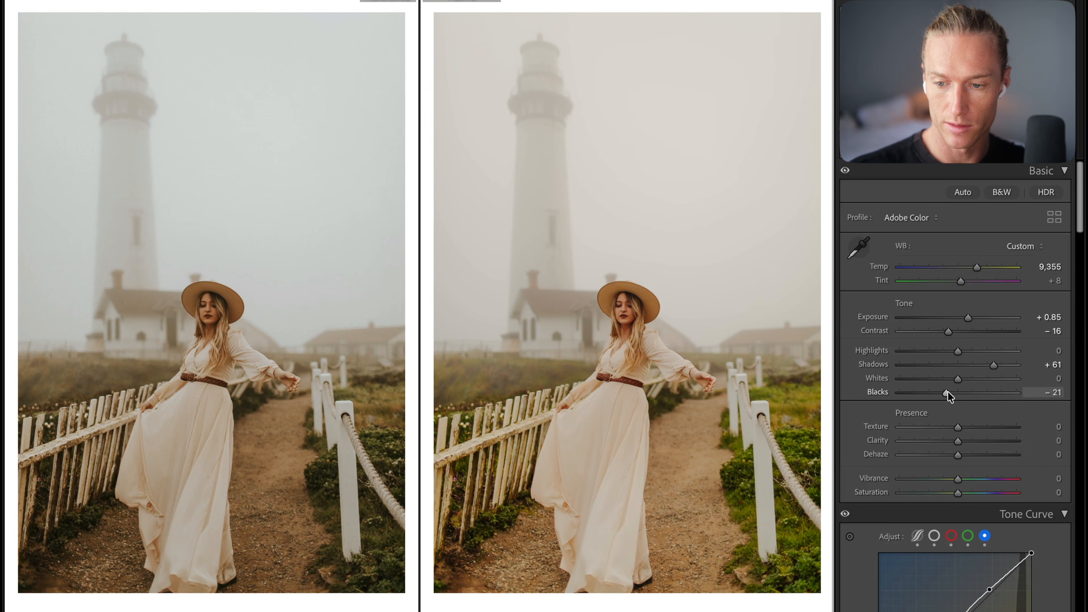
left_click_drag(947, 393, 941, 351)
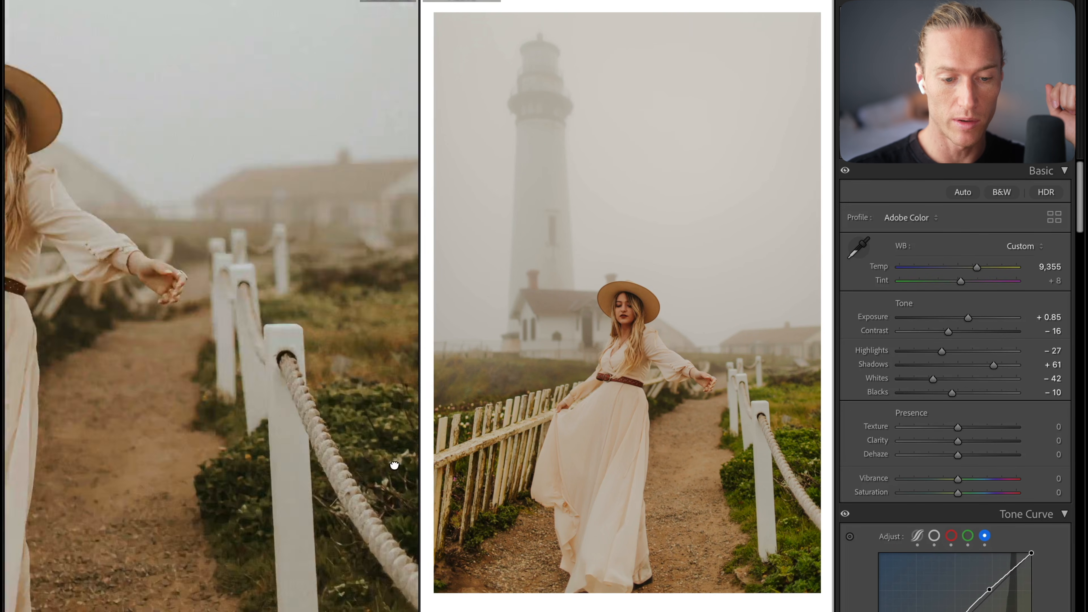
- Compare the greenery by the rope fence in both photos up close, setting Vibrance to -5, Saturation to -7 and Clarity to +4
left_click(347, 426)
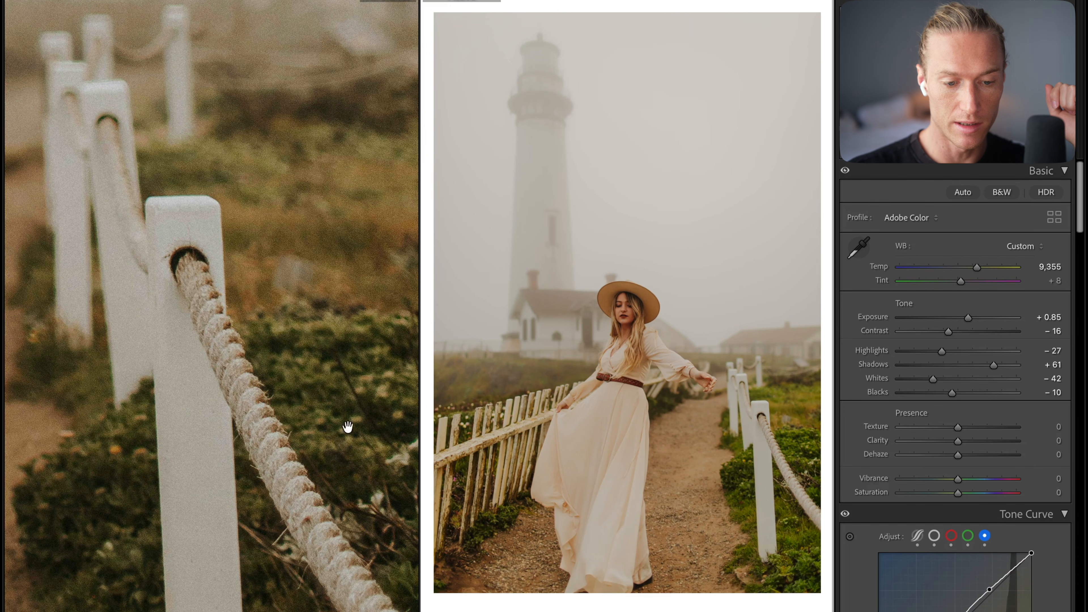
left_click(734, 486)
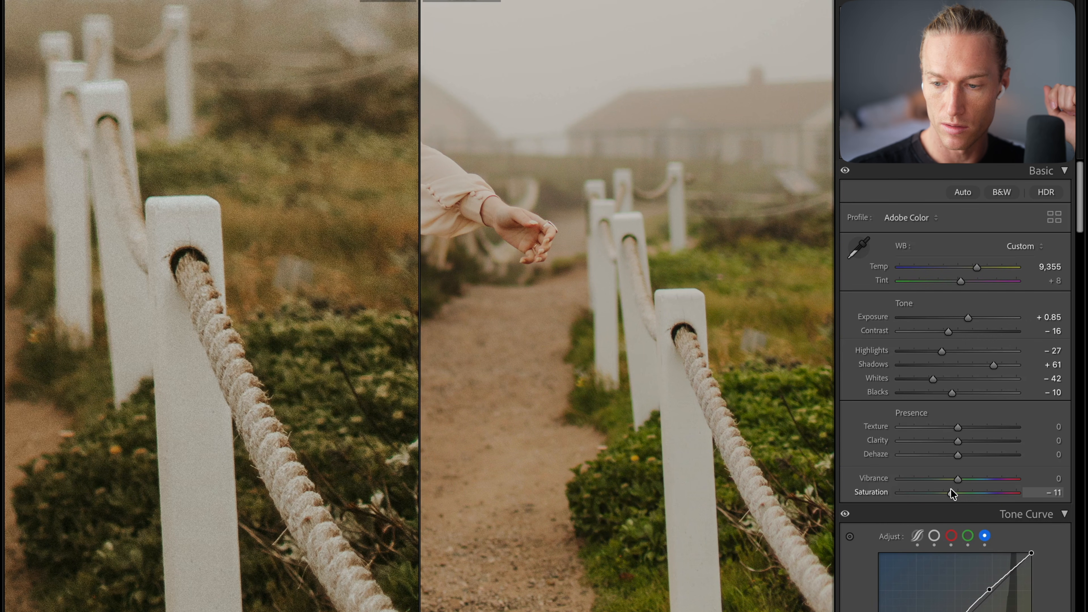
mouse_move(950, 488)
left_mouse_down()
mouse_move(922, 481)
mouse_move(953, 486)
left_mouse_up()
left_click(610, 246)
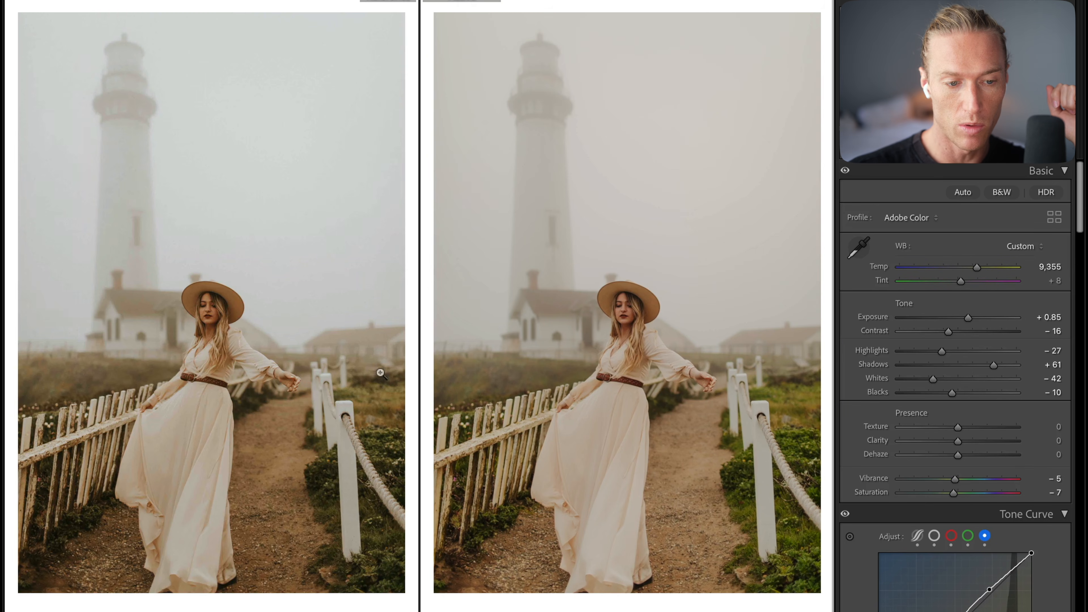
mouse_move(957, 440)
left_mouse_down()
mouse_move(1013, 443)
mouse_move(963, 443)
left_mouse_up()
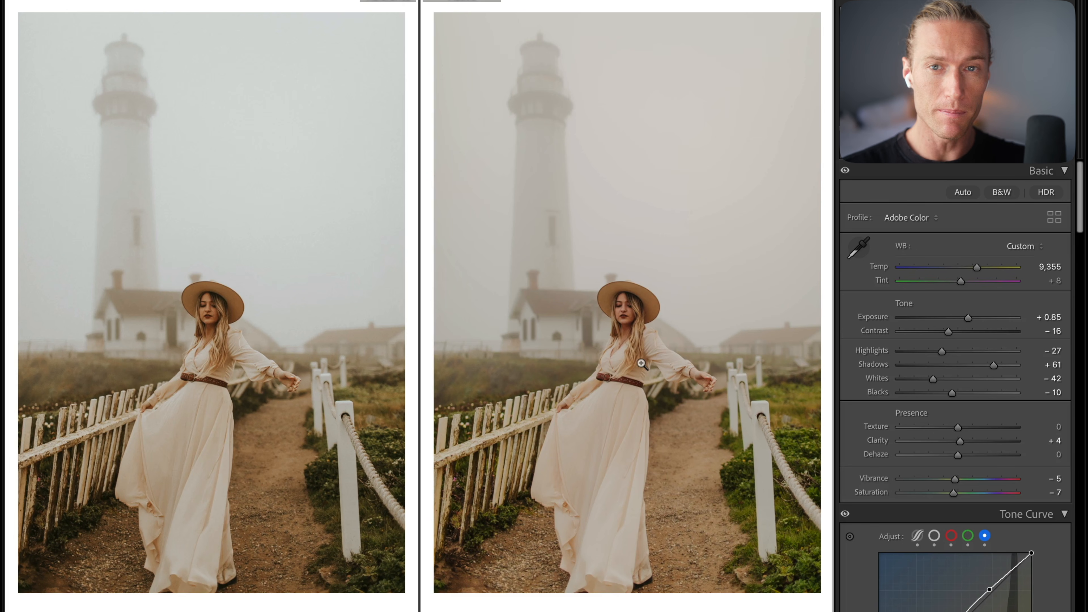
- Set the foreground linear gradient mask's Exposure to -0.35, slightly lower its Shadows, and compare the photo without the mask
left_click(1048, 148)
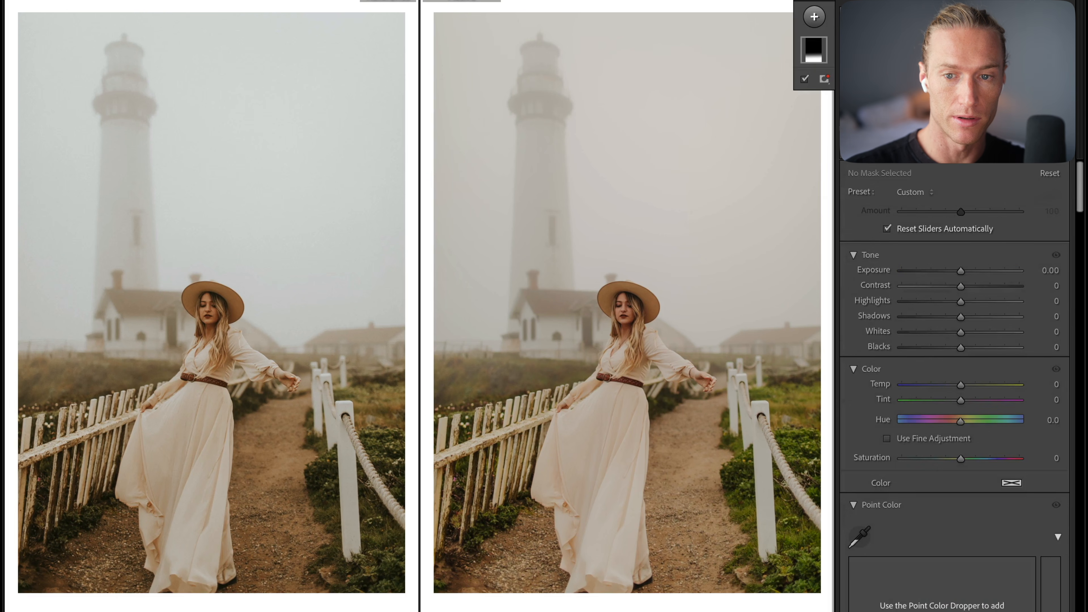
left_click(814, 51)
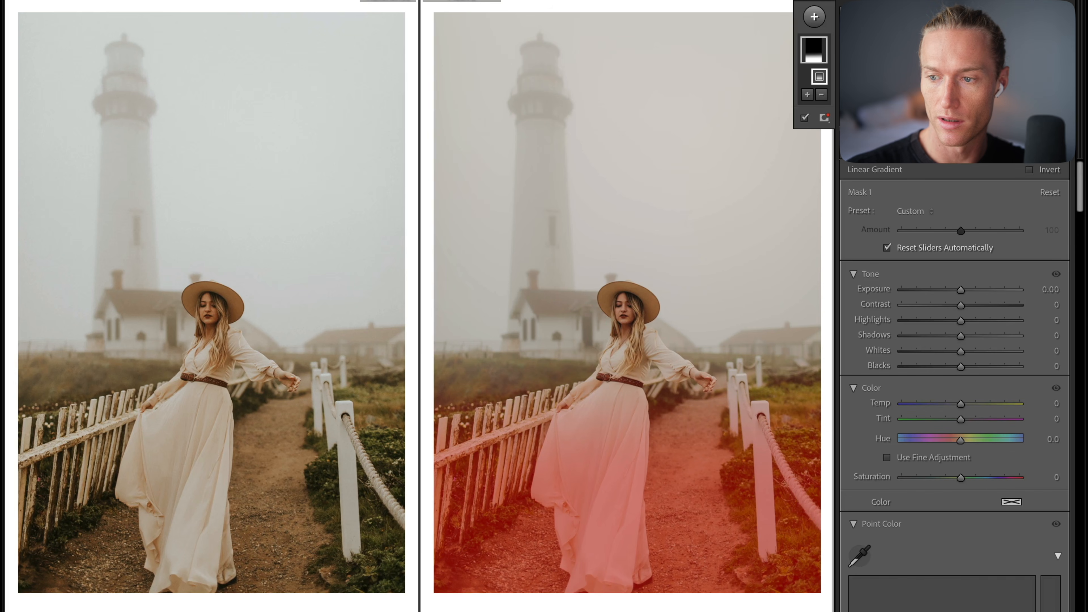
mouse_move(961, 293)
left_mouse_down()
mouse_move(946, 293)
mouse_move(967, 296)
mouse_move(954, 298)
left_mouse_up()
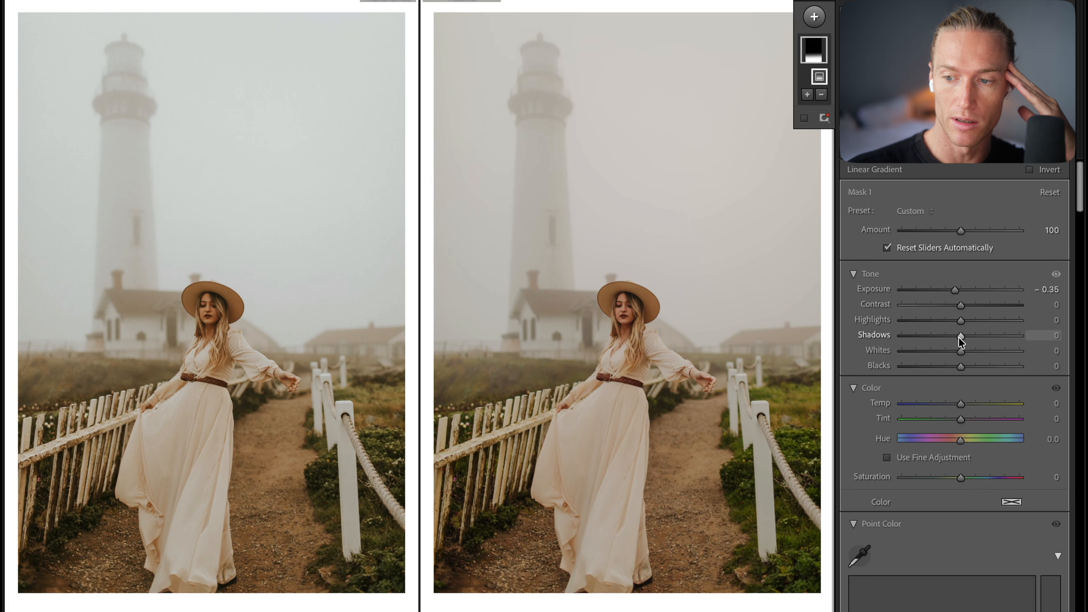
mouse_move(957, 336)
left_mouse_down()
mouse_move(945, 335)
mouse_move(954, 340)
left_mouse_up()
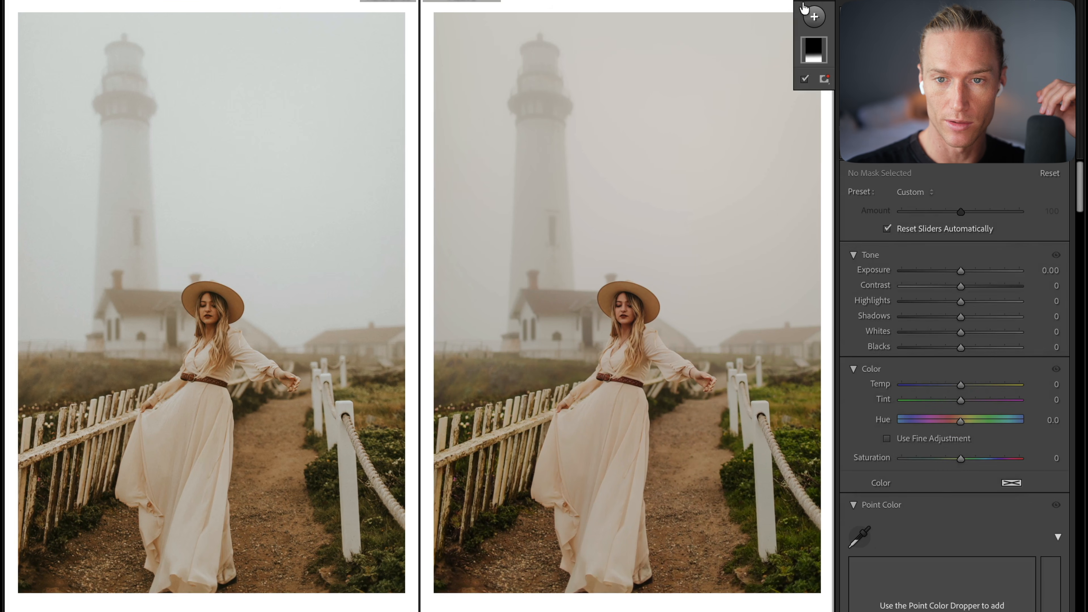
left_click(804, 1)
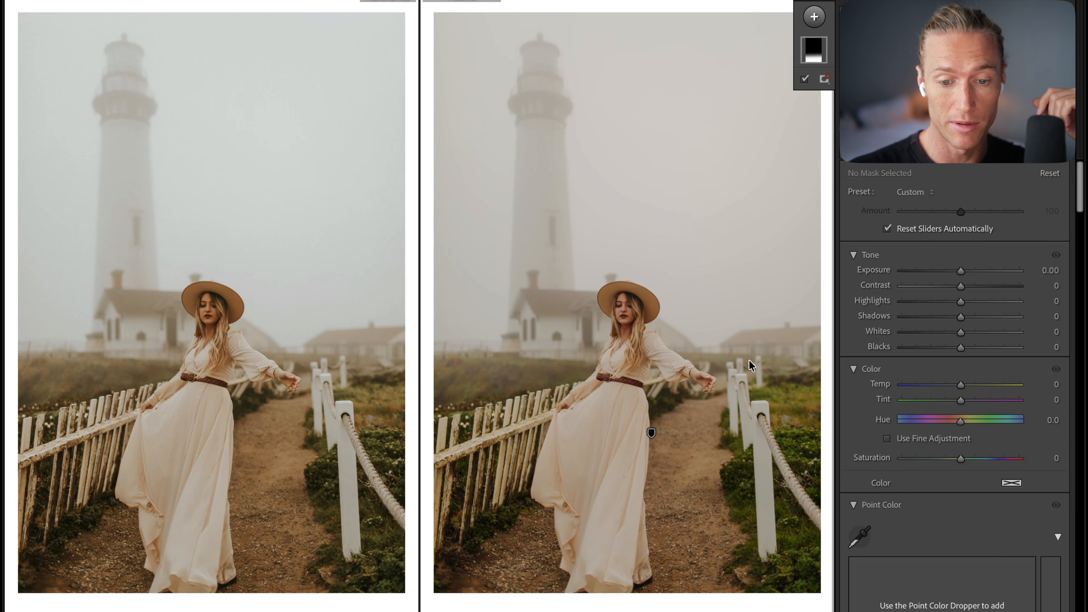
- Tint the Color Grading shadows yellow with Hue 50 and Saturation 18
scroll(1040, 349, "down", 10)
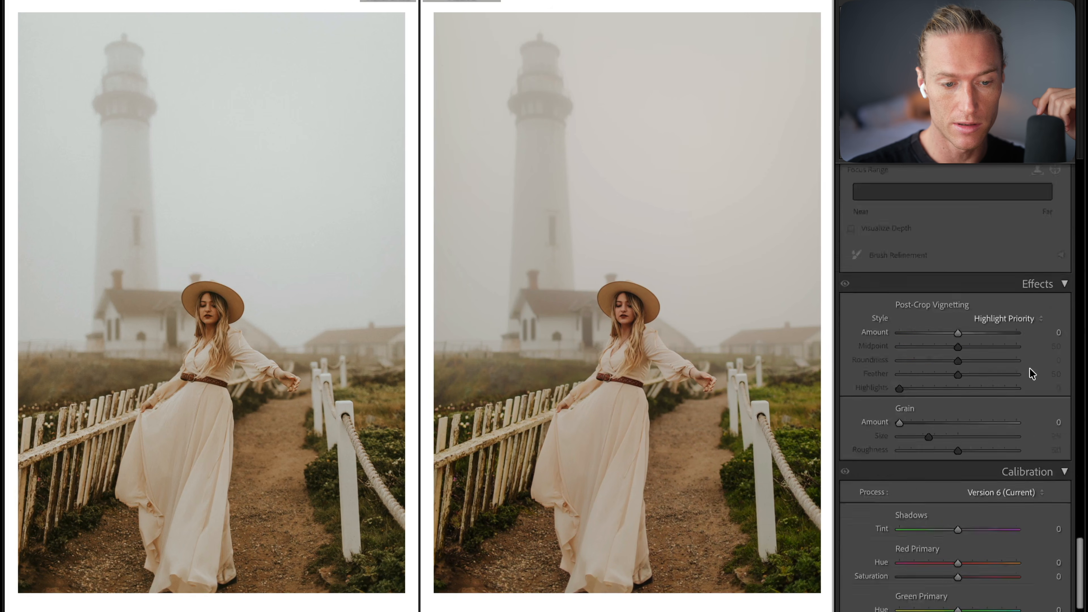
scroll(964, 339, "up", 10)
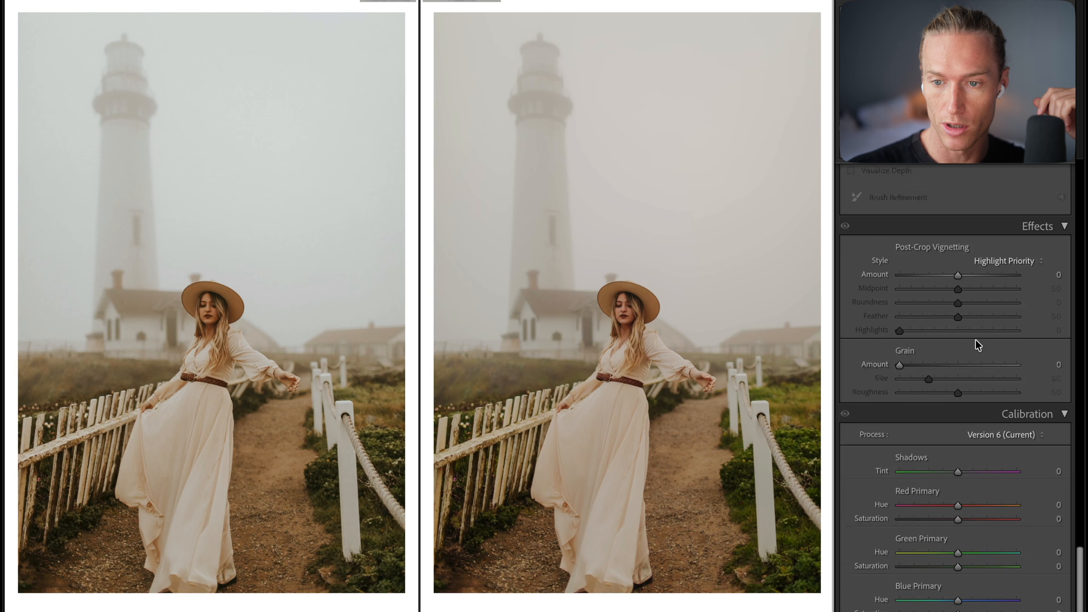
scroll(963, 285, "up", 5)
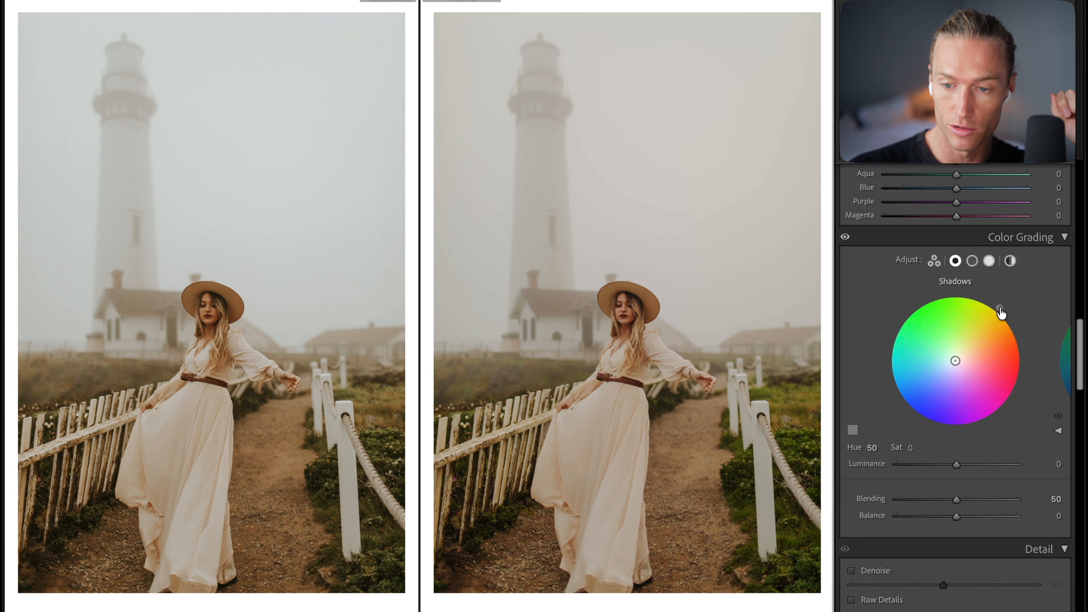
left_click_drag(910, 448, 914, 448)
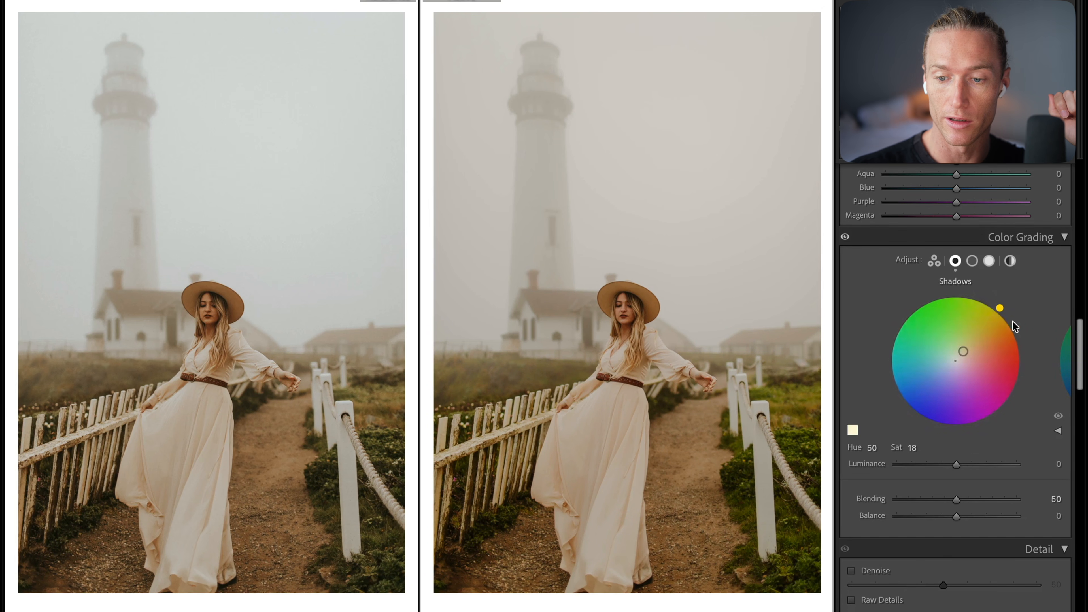
scroll(851, 243, "up", 1)
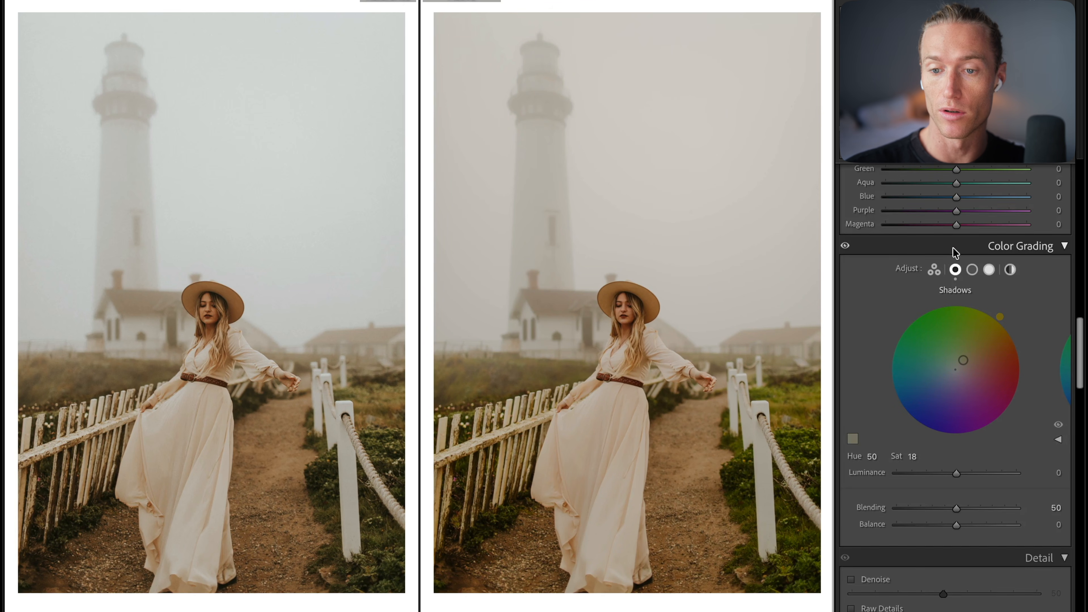
- Set the Color Mixer Saturation to Yellow -46, Green -13 and Orange -17
scroll(962, 245, "up", 5)
scroll(962, 244, "up", 4)
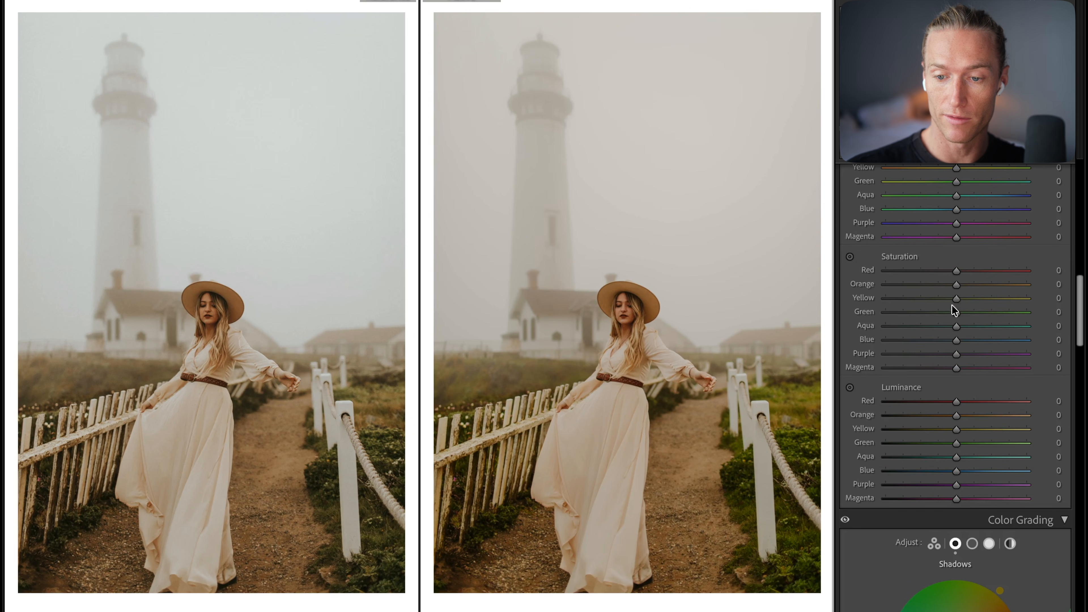
mouse_move(941, 314)
left_mouse_down()
mouse_move(924, 314)
mouse_move(957, 314)
left_mouse_up()
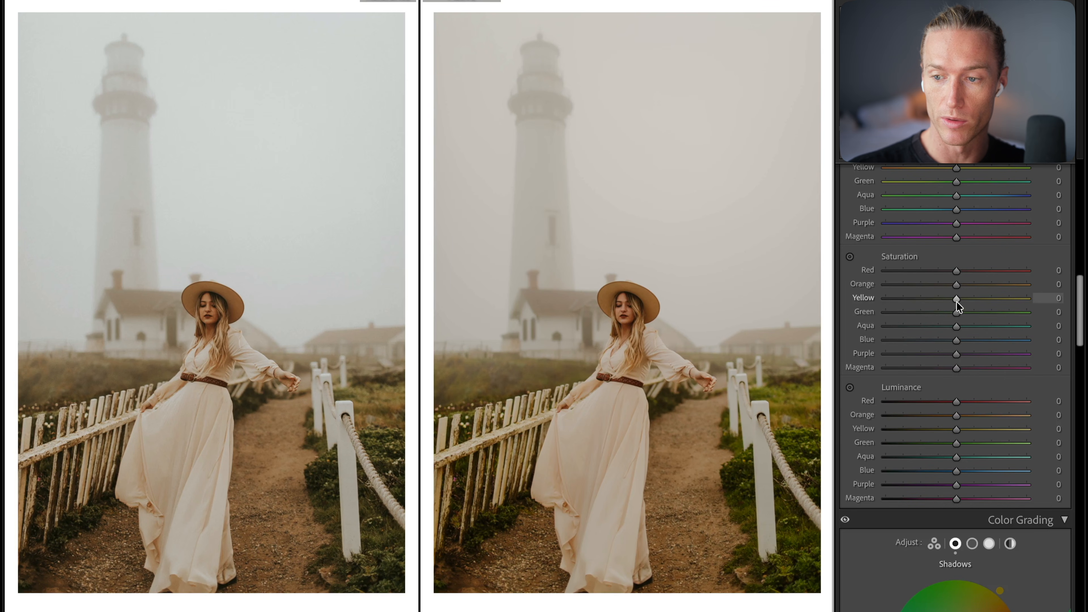
mouse_move(956, 301)
left_mouse_down()
mouse_move(816, 327)
mouse_move(908, 330)
mouse_move(948, 316)
left_mouse_up()
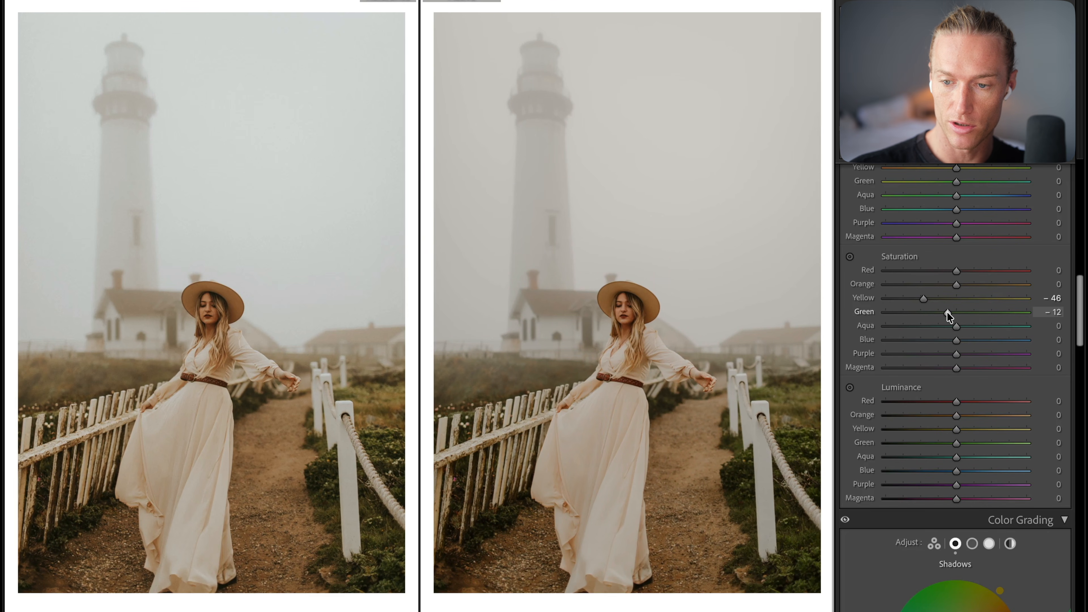
left_click_drag(956, 285, 943, 289)
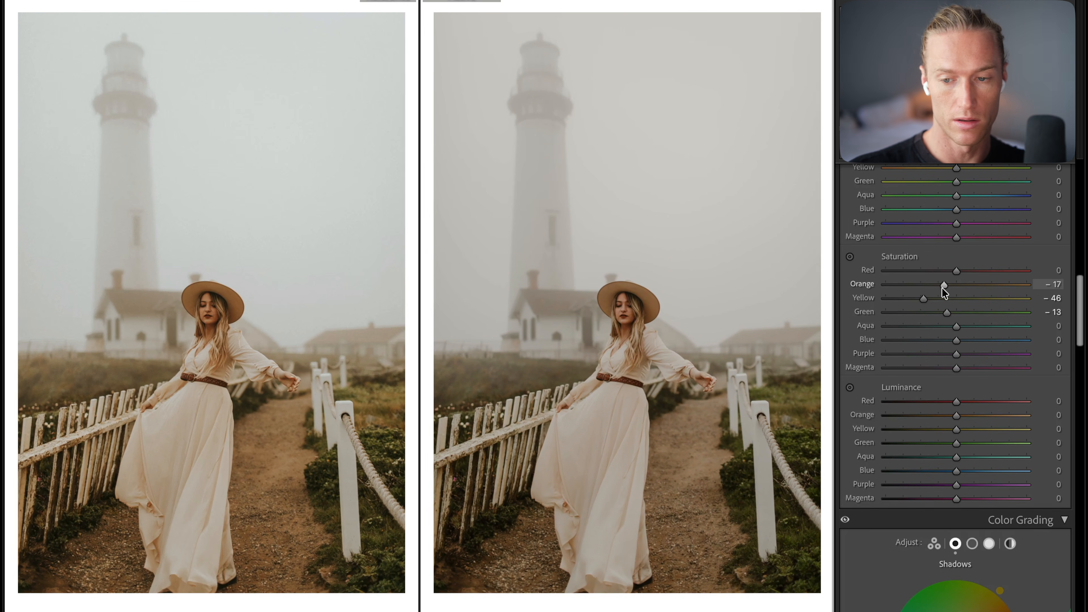
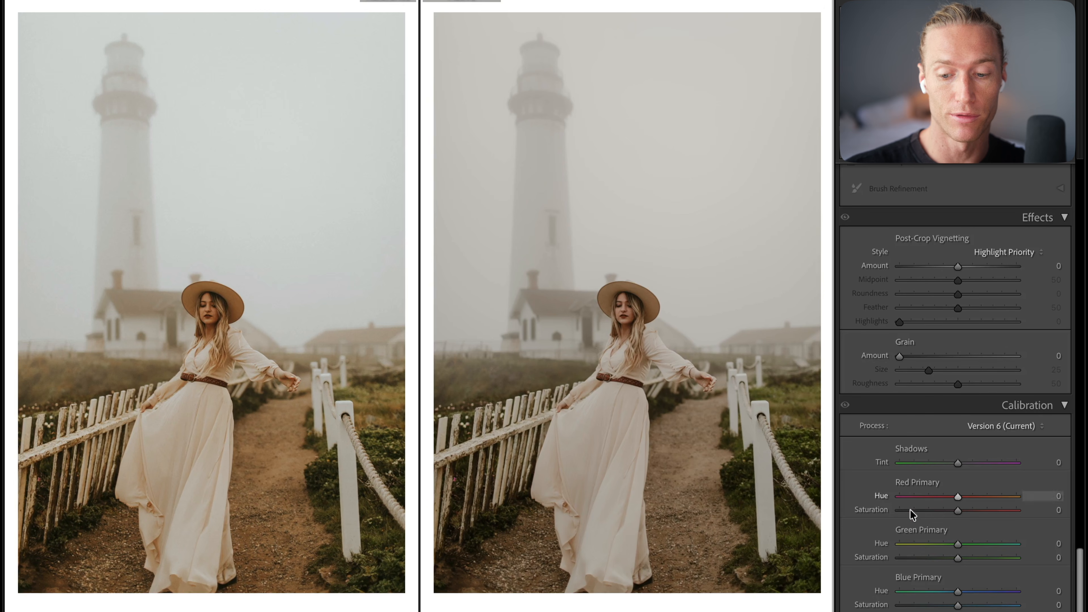
- Set the Calibration hues to Red Primary +46, Green Primary +30 and Blue Primary -30
left_click_drag(956, 497, 1000, 499)
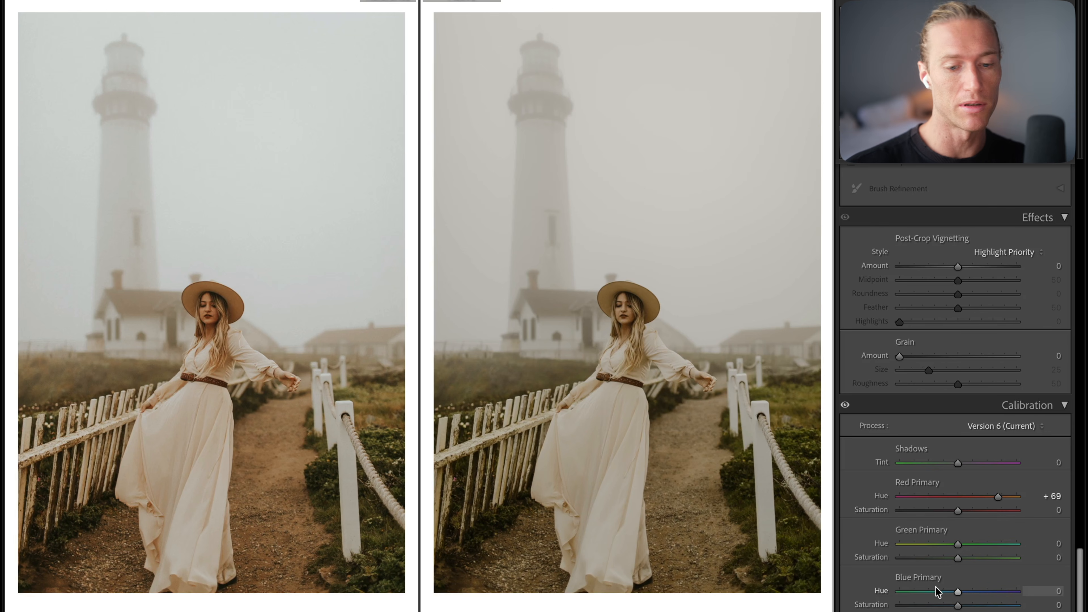
left_click_drag(996, 497, 985, 502)
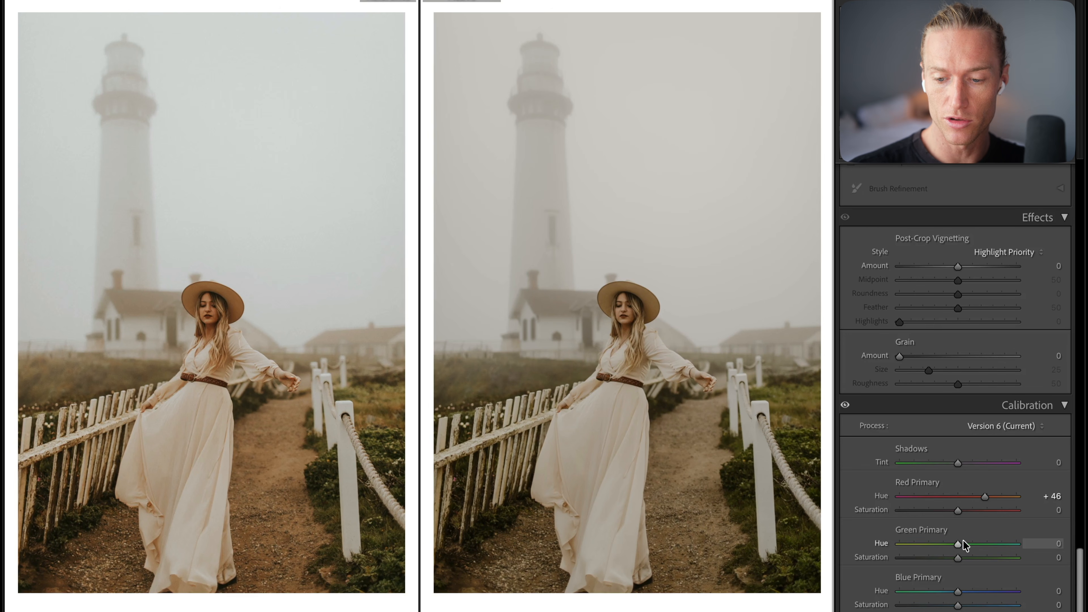
left_click_drag(960, 544, 972, 547)
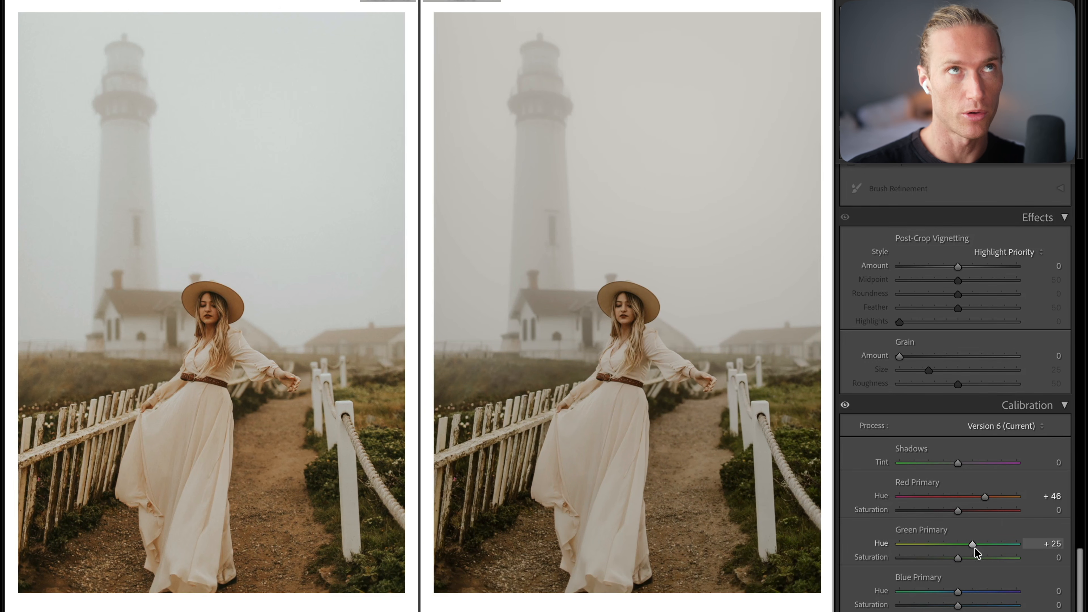
left_click_drag(975, 547, 977, 547)
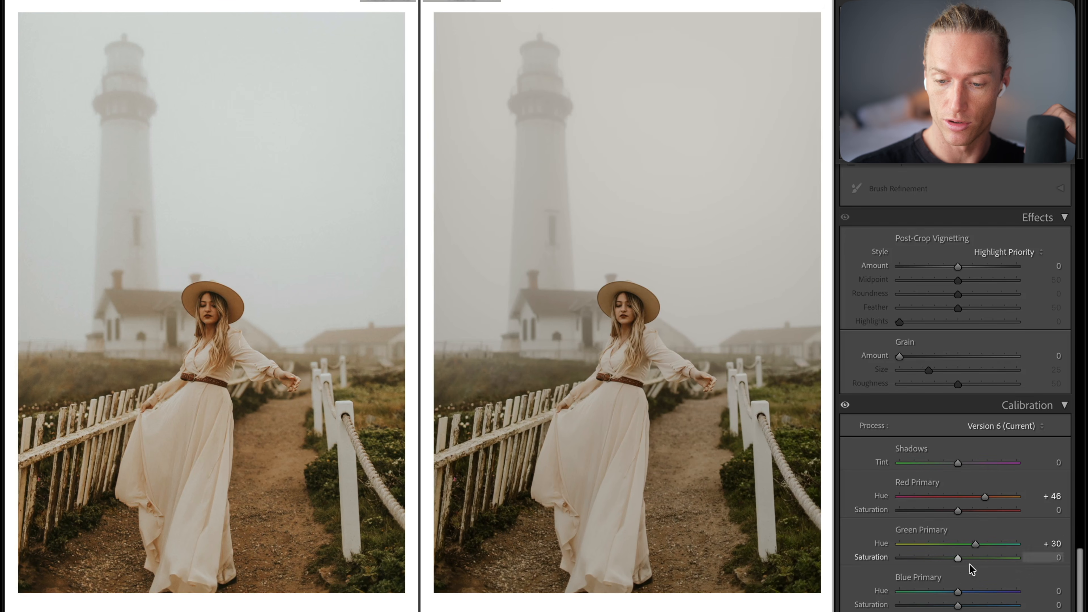
mouse_move(959, 590)
left_mouse_down()
mouse_move(919, 592)
mouse_move(940, 590)
left_mouse_up()
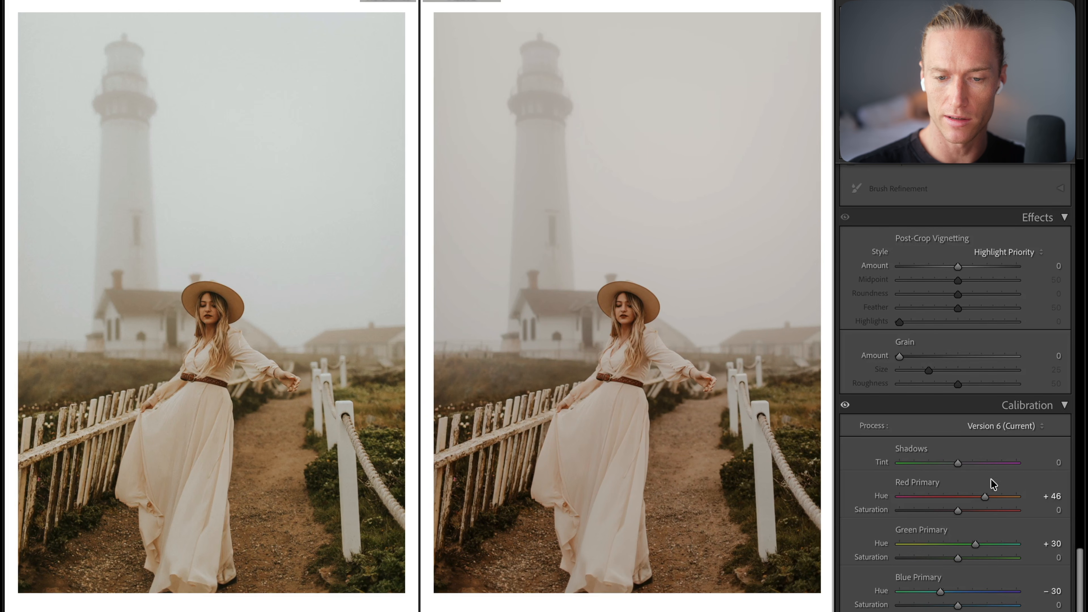
- Add film grain to the photo with an Amount of 24
scroll(989, 487, "up", 20)
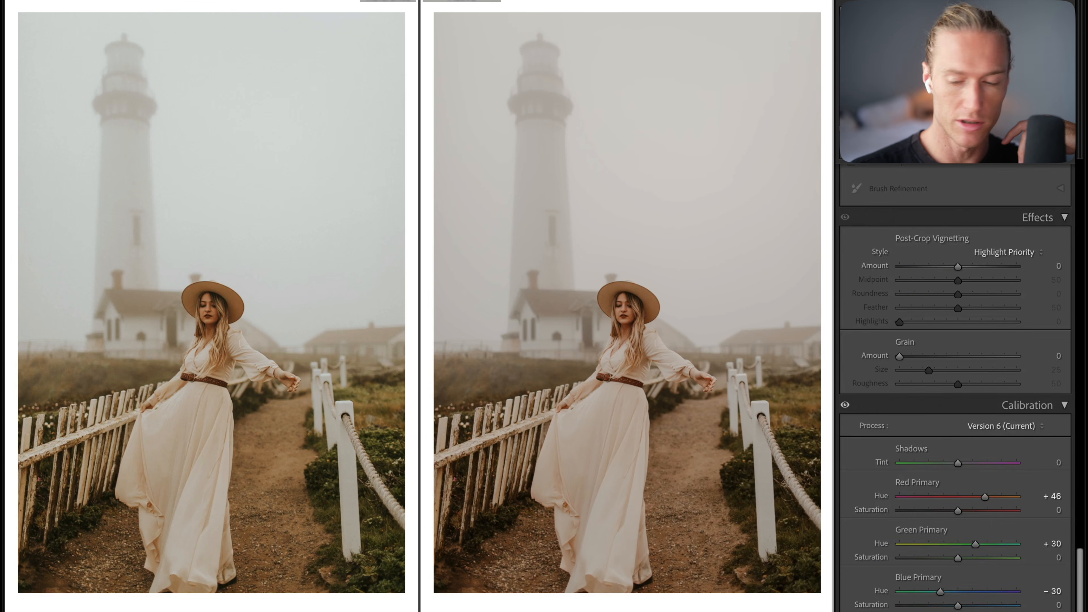
left_click(922, 355)
left_click_drag(922, 355, 926, 357)
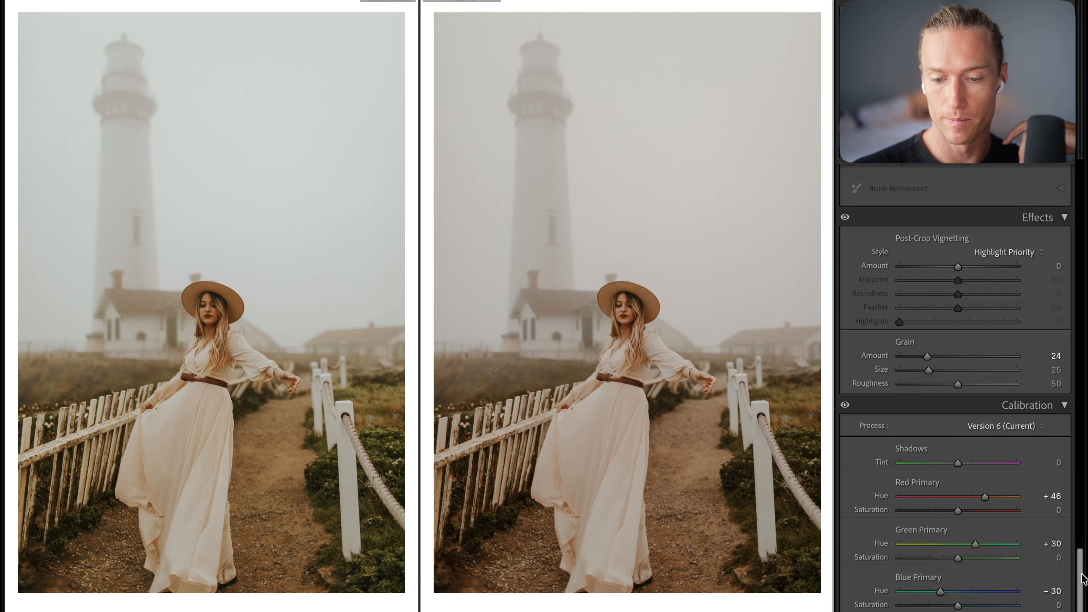
- Shift the Color Mixer Hue to Yellow +13, Green +28 and Blue -4
scroll(940, 357, "up", 20)
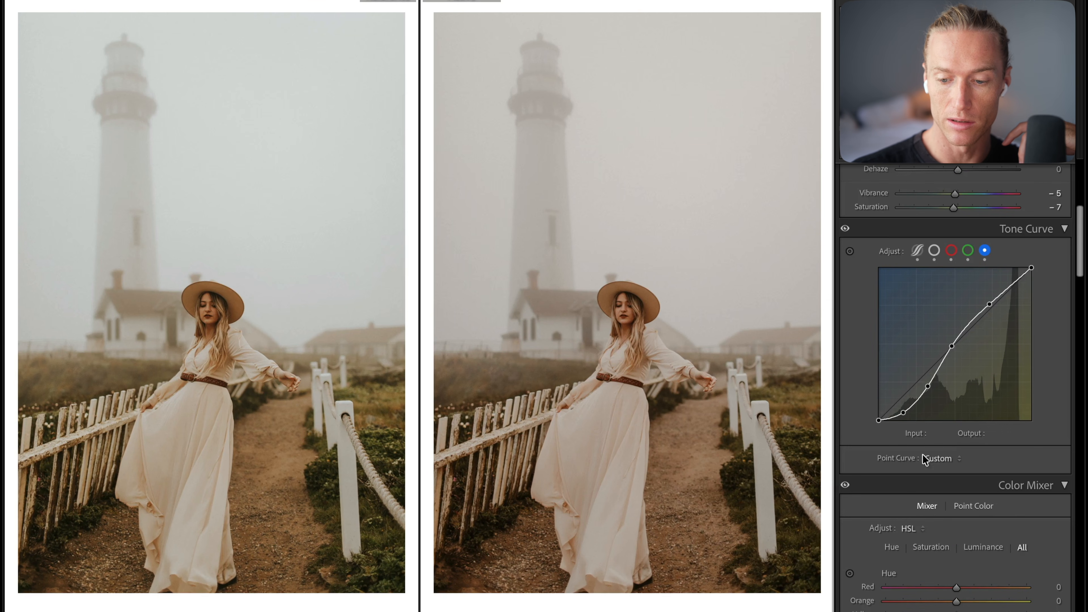
scroll(1038, 374, "down", 10)
scroll(1036, 373, "down", 3)
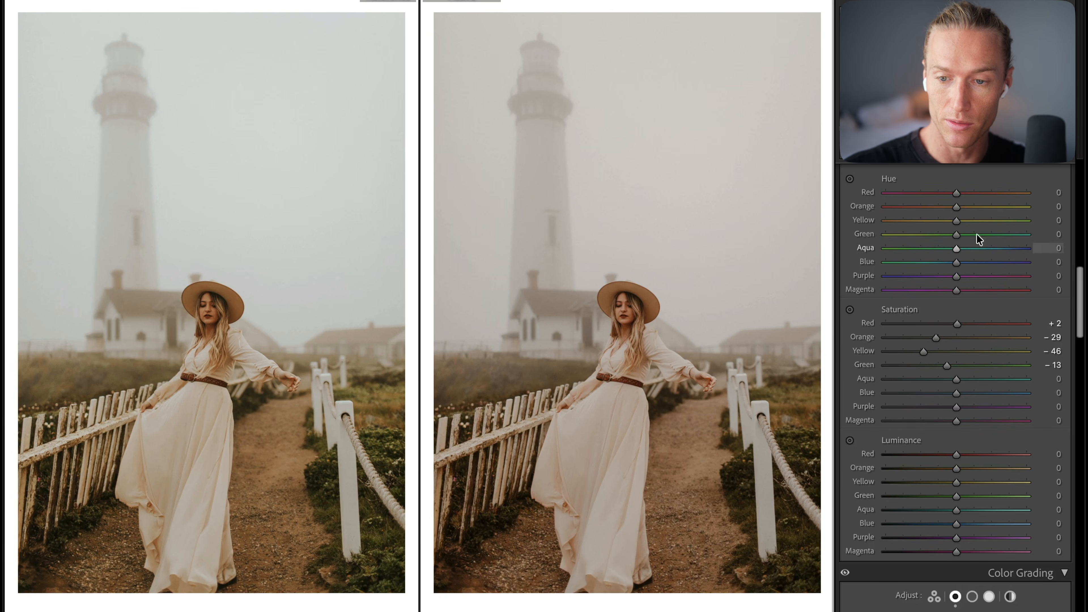
mouse_move(956, 236)
left_mouse_down()
mouse_move(857, 242)
mouse_move(1086, 240)
mouse_move(954, 236)
mouse_move(976, 244)
mouse_move(974, 224)
mouse_move(964, 231)
mouse_move(1028, 238)
mouse_move(964, 222)
left_mouse_up()
mouse_move(956, 262)
left_mouse_down()
mouse_move(1075, 279)
mouse_move(953, 266)
left_mouse_up()
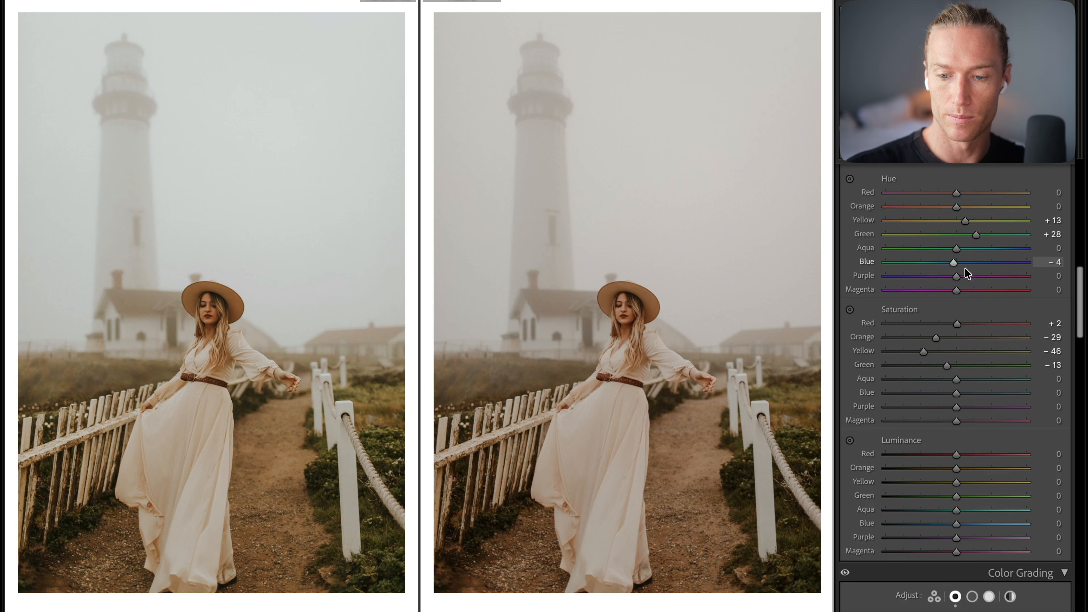
- Set the Color Mixer Luminance to Yellow +49, Green -20 and Aqua +7, leaving Blue reset to 0
left_click_drag(956, 483, 941, 500)
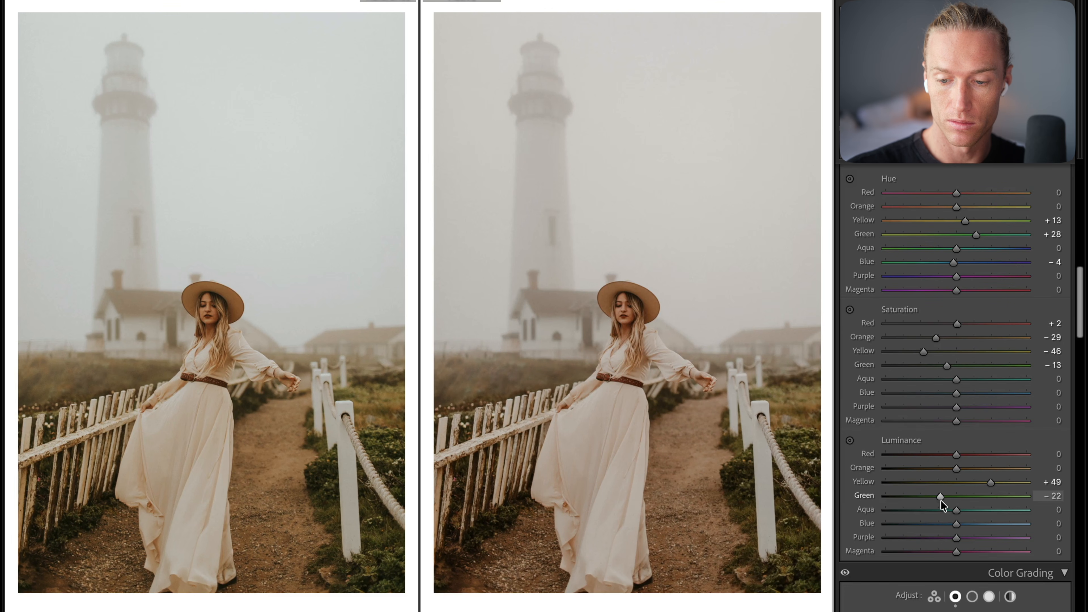
left_click_drag(807, 516, 912, 539)
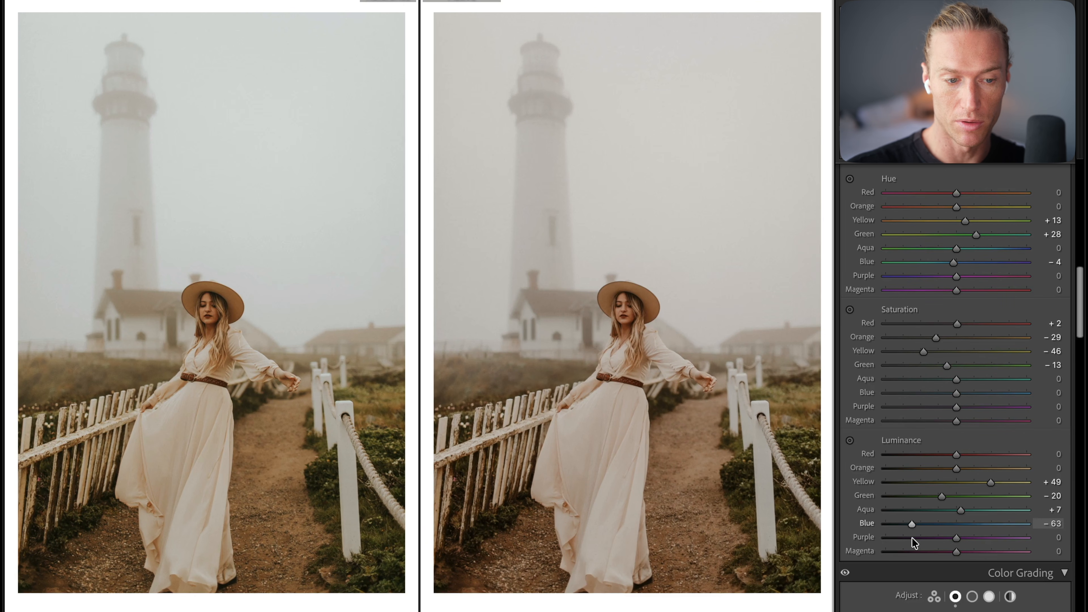
double_click(947, 524)
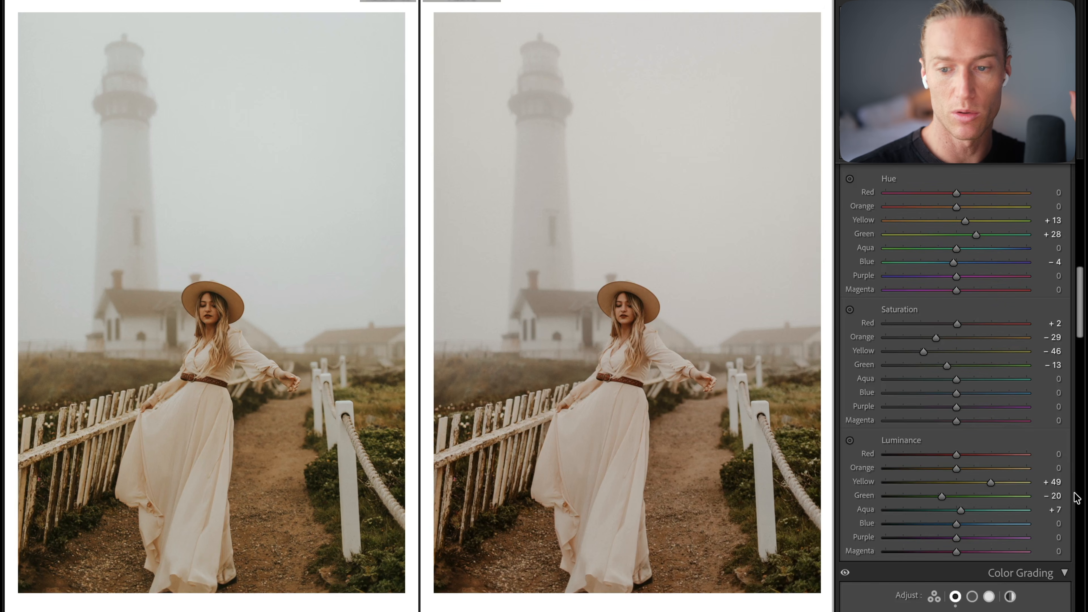
- Examine the dress up close in both photos to compare its tones and grain
scroll(1028, 463, "up", 10)
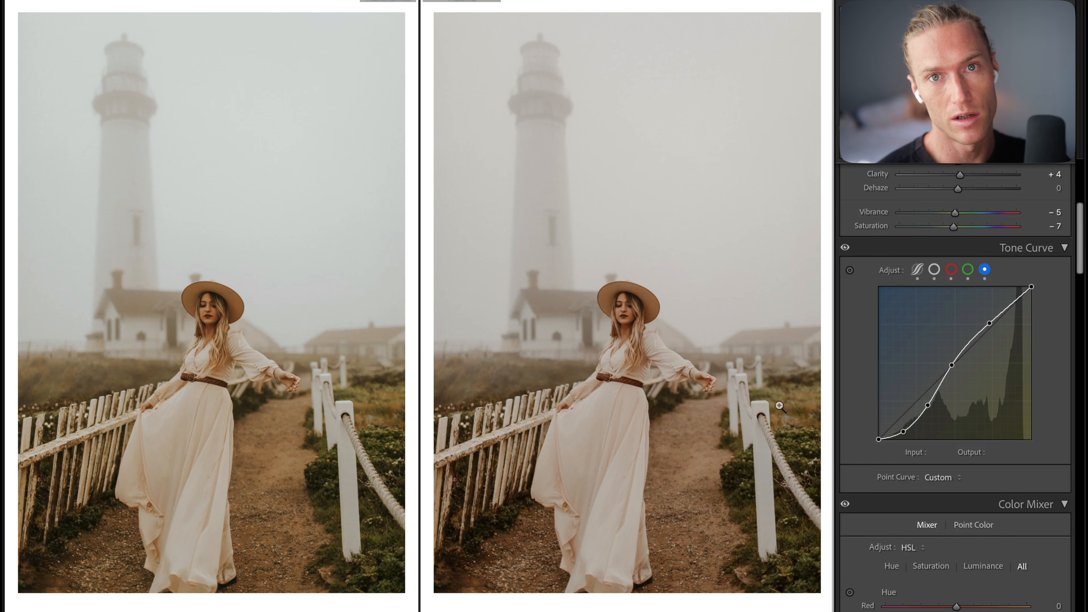
left_click(180, 483)
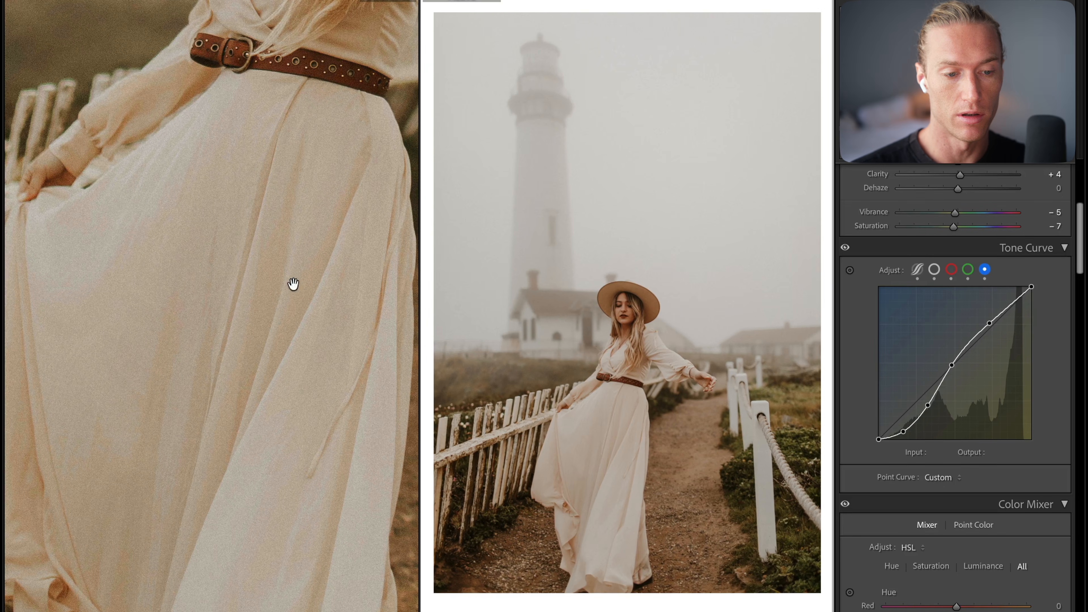
left_click(632, 421)
left_click_drag(631, 421, 669, 239)
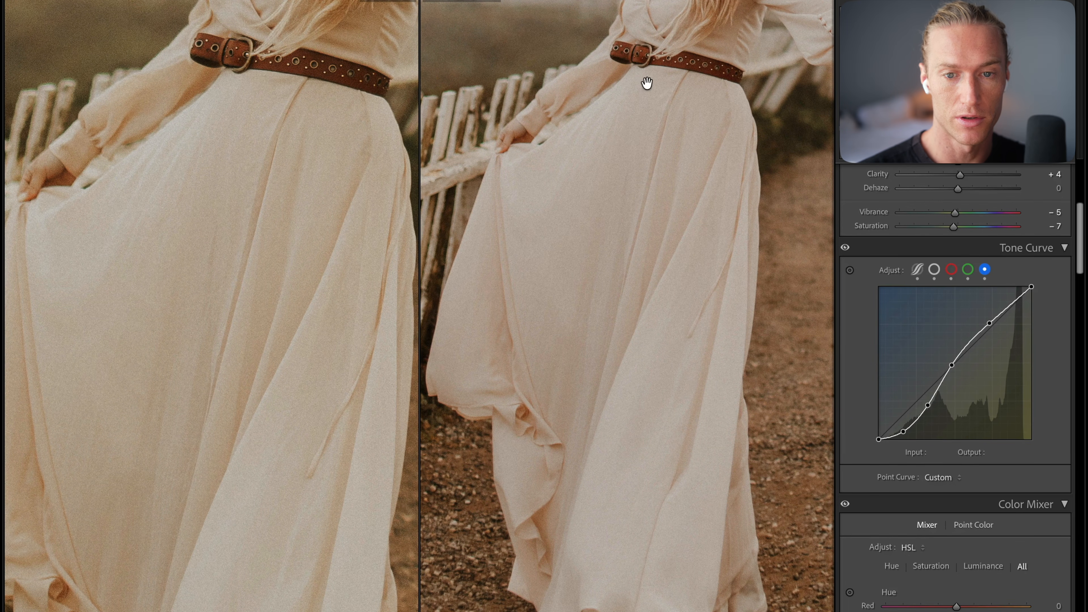
left_click_drag(636, 289, 649, 278)
left_click(650, 221)
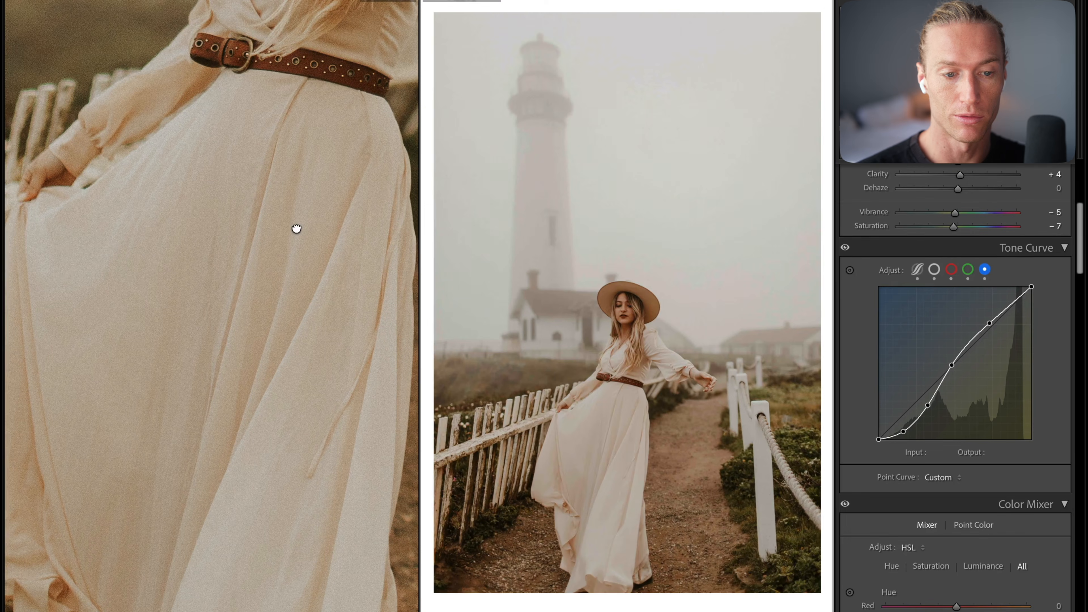
left_click(294, 226)
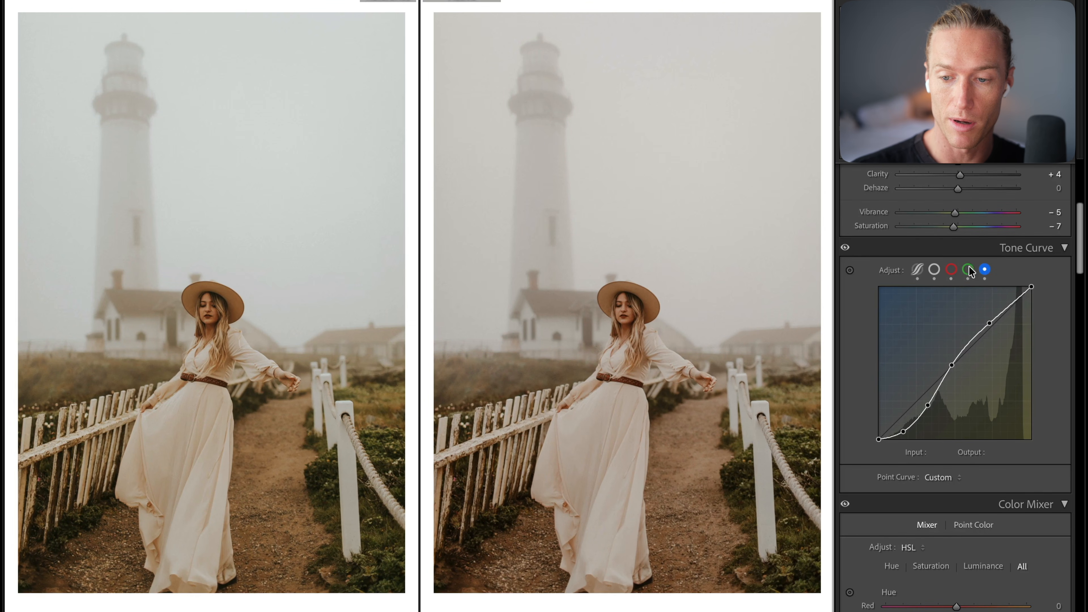
- Slightly lower the blue tone curve's midpoint and set its shadow point to input 82, output 57
left_click(952, 365)
left_click_drag(953, 365, 952, 365)
left_click(927, 404)
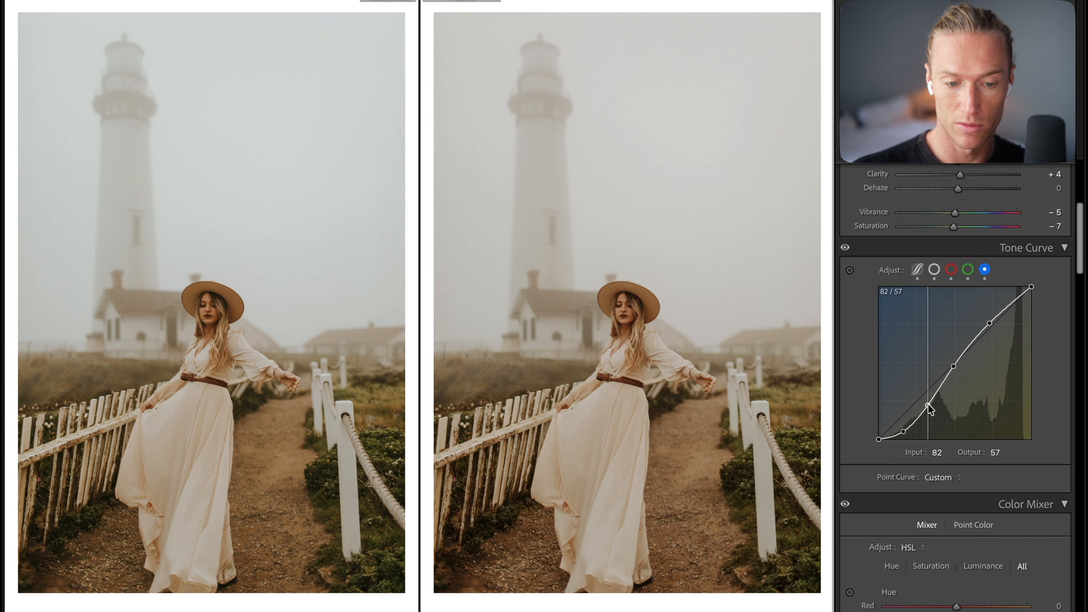
- Compare the greenery by the rope fence in both photos and set the green tone curve's shadow point to input 83, output 62
left_click(810, 457)
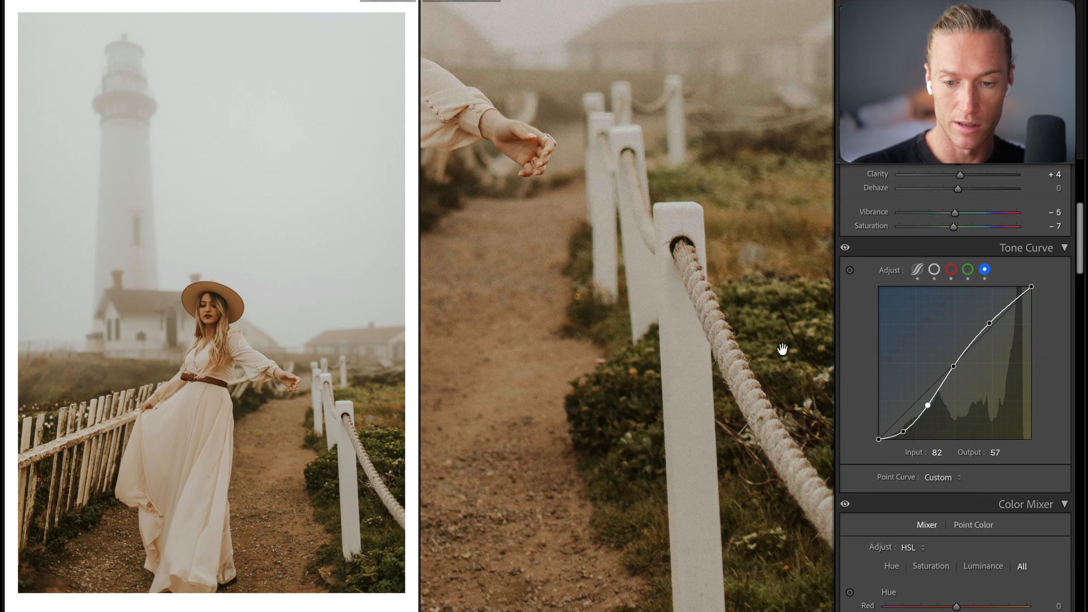
left_click_drag(778, 351, 691, 344)
left_click(349, 458)
left_click_drag(349, 458, 237, 282)
left_click_drag(678, 355, 709, 315)
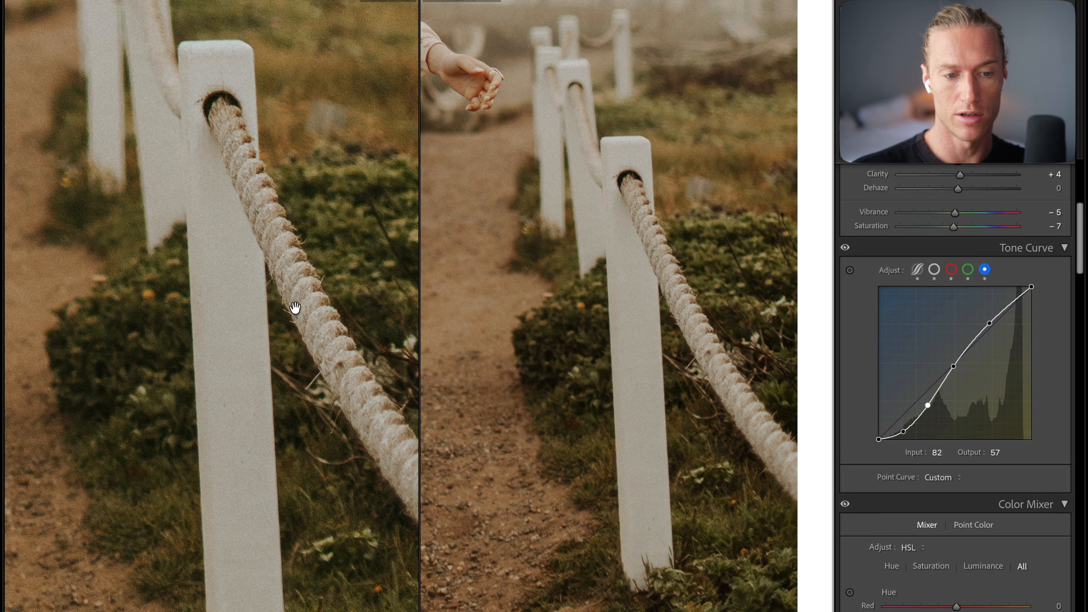
left_click(968, 270)
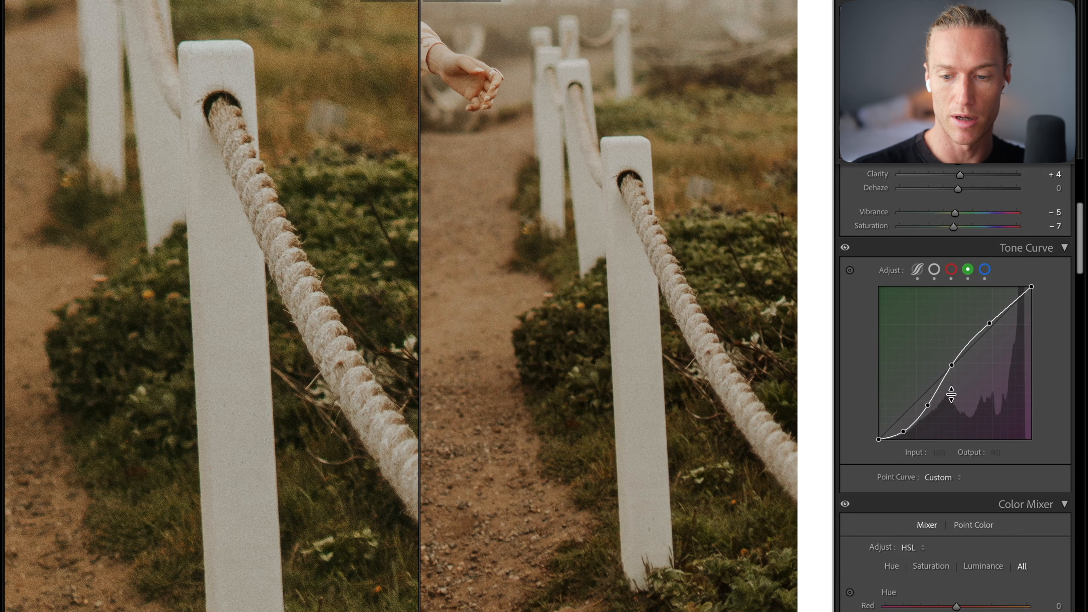
left_click(927, 402)
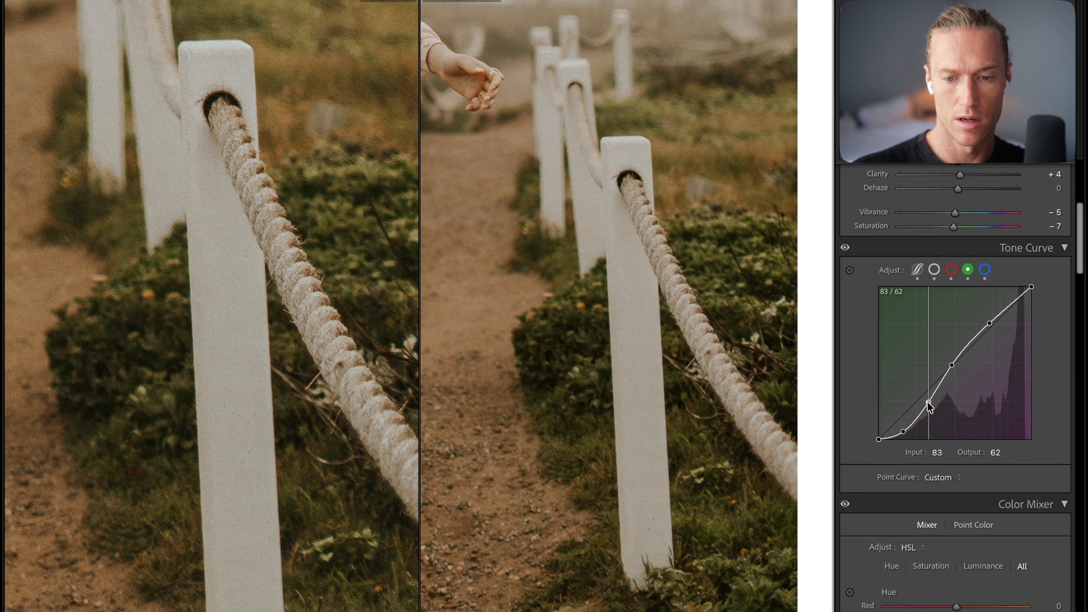
left_click(694, 304)
left_click(261, 294)
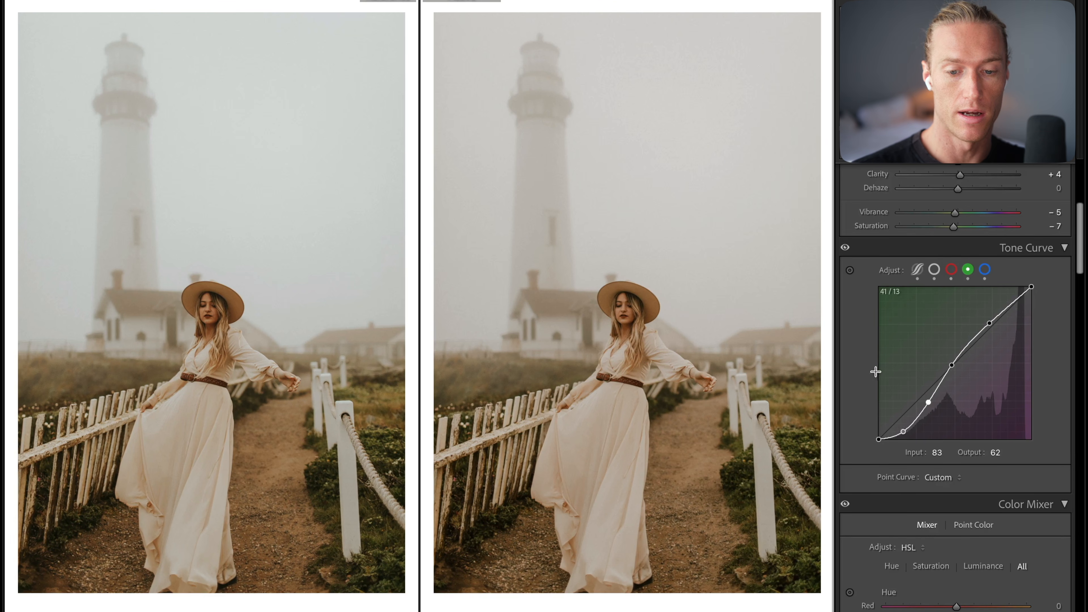
left_click(776, 483)
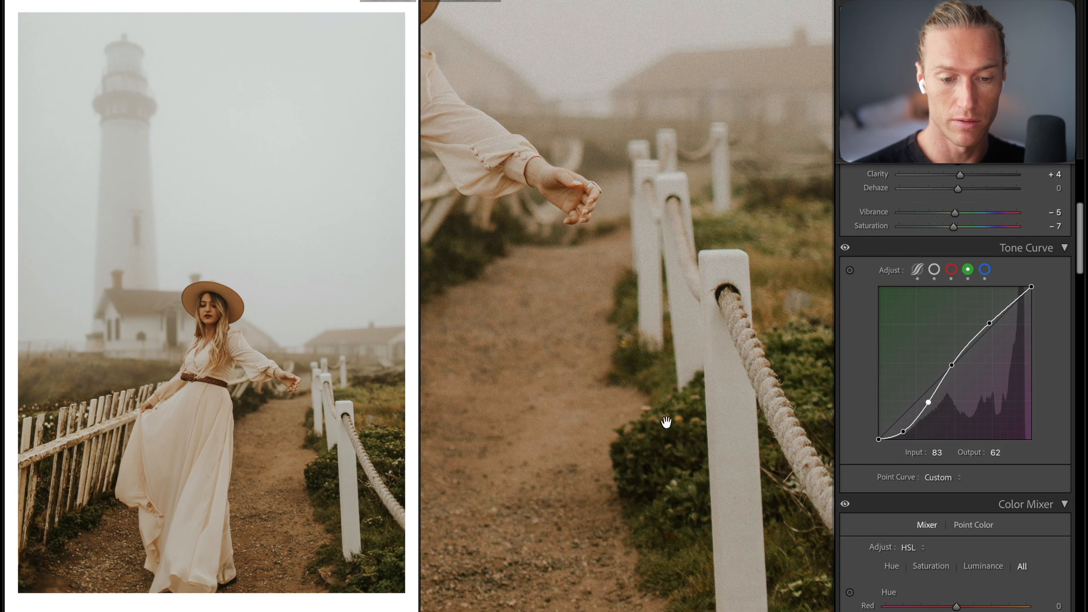
left_click(611, 382)
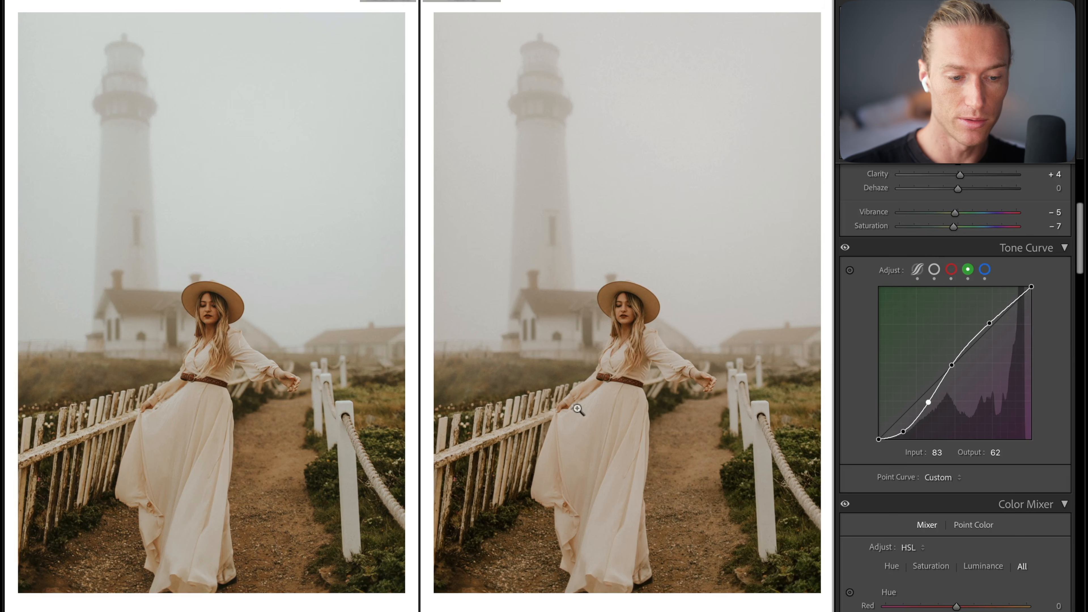
- Set the blue tone curve's midpoint to input 124, output 120
left_click_drag(182, 316, 341, 309)
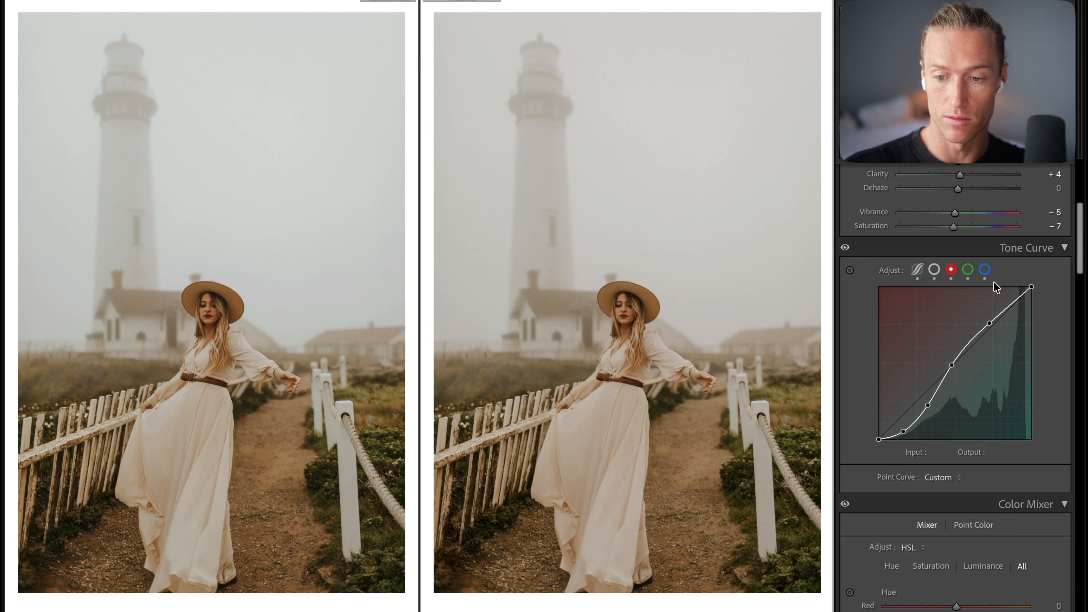
left_click(984, 269)
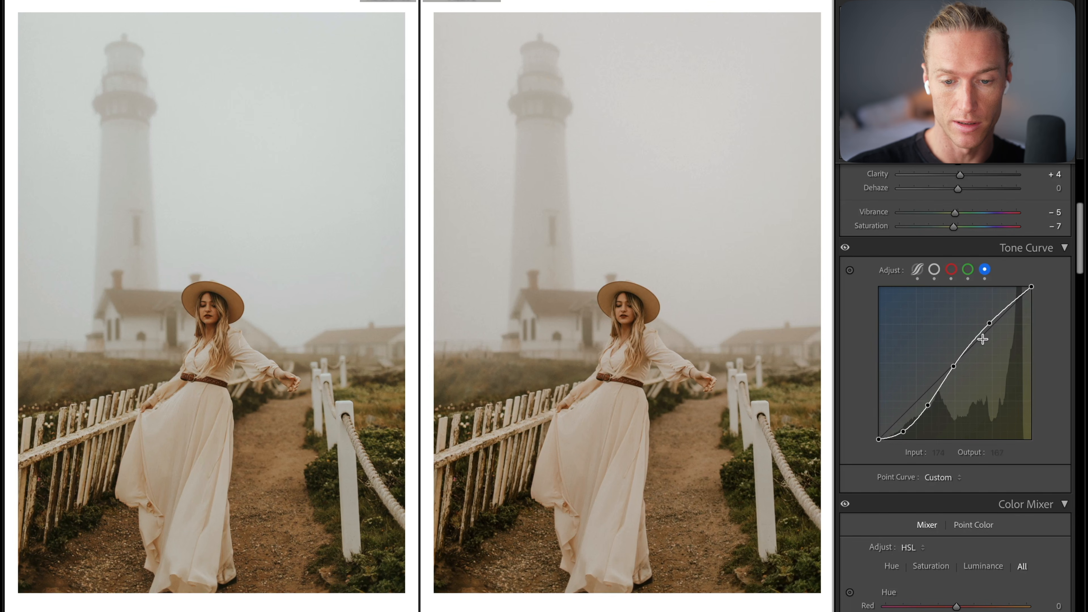
left_click(954, 368)
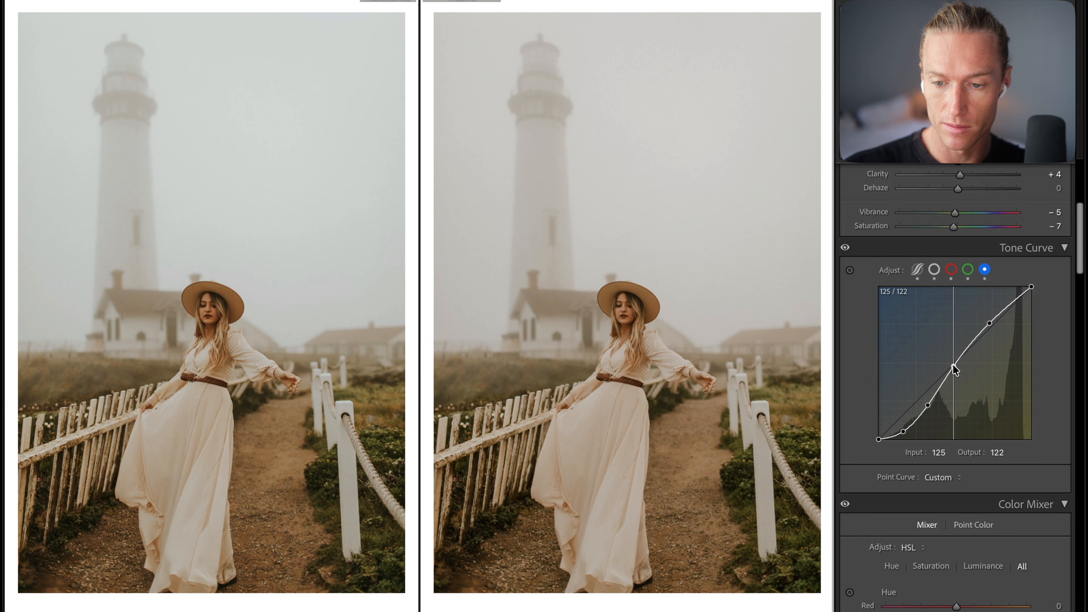
left_click_drag(952, 366, 951, 367)
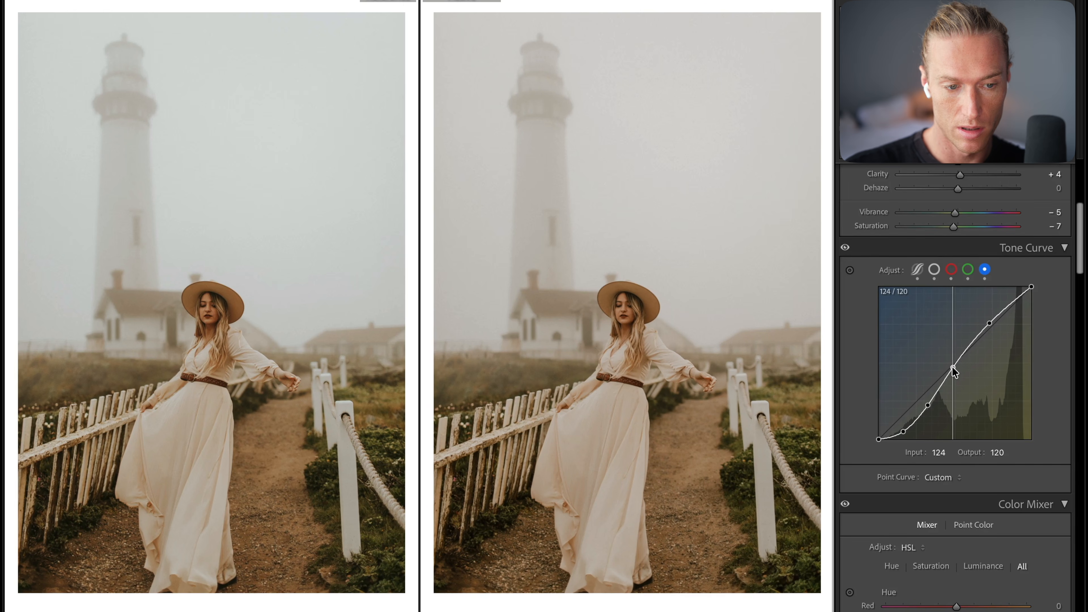
- Examine the top of the lighthouse and the surrounding fog up close in both photos to compare their colors
left_click(80, 64)
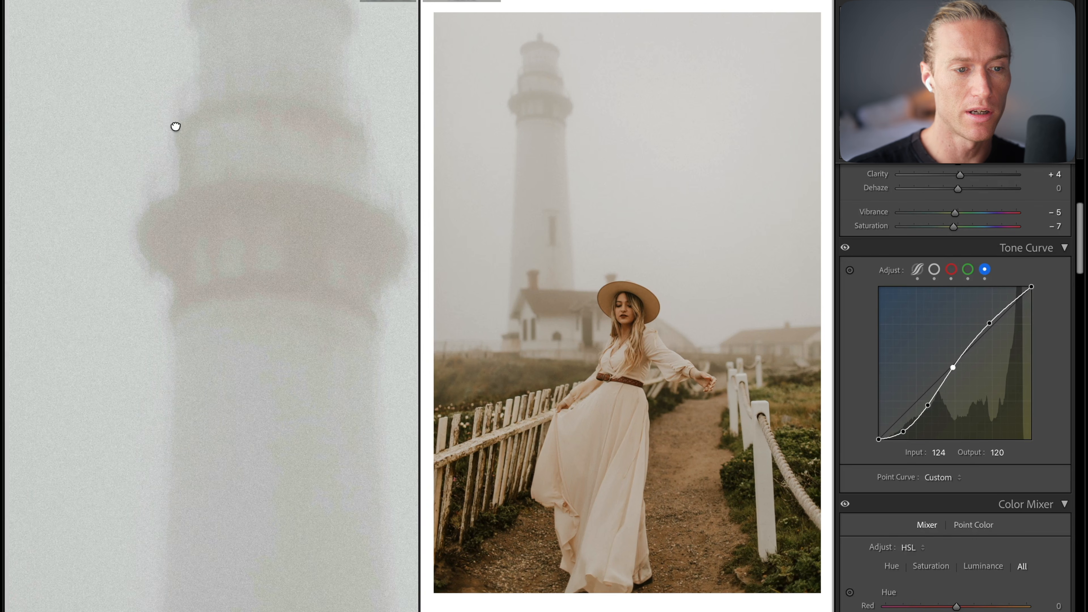
left_click_drag(170, 124, 360, 194)
left_click(497, 92)
left_click_drag(496, 90, 583, 206)
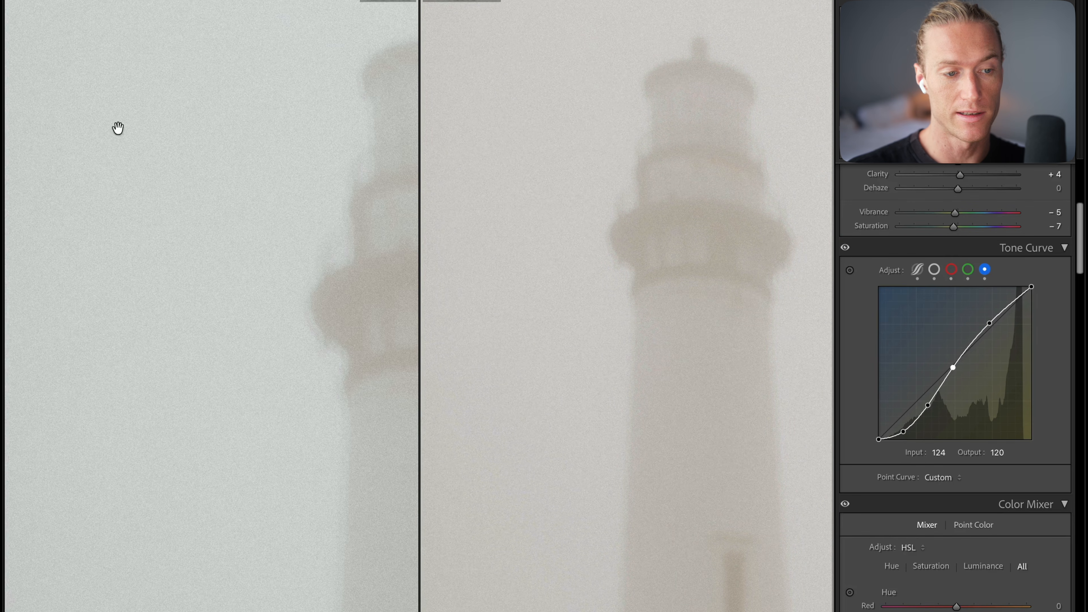
left_click(249, 164)
left_click(249, 164)
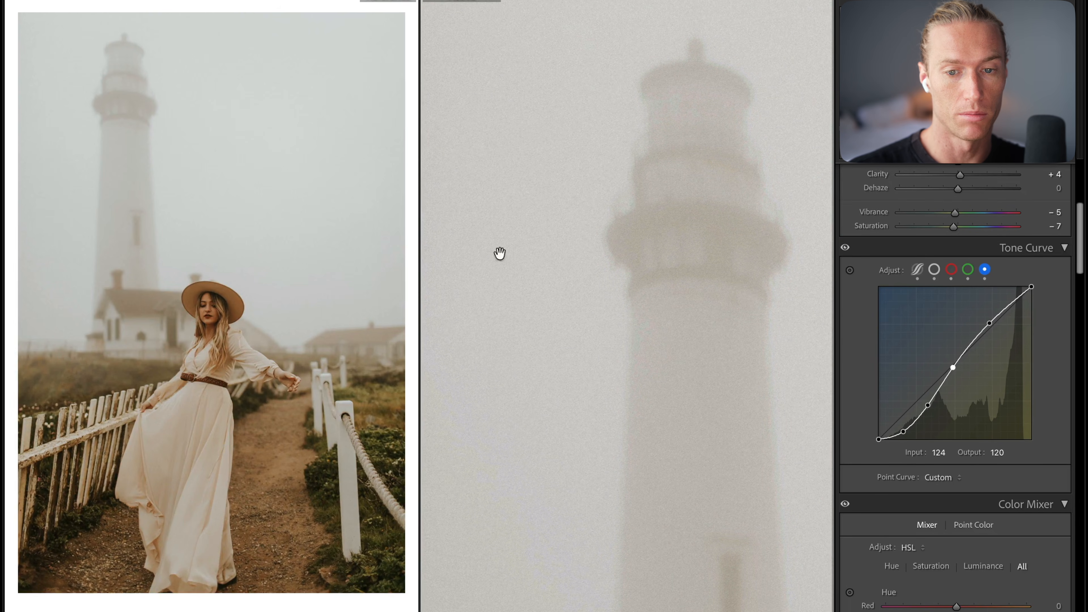
left_click(576, 217)
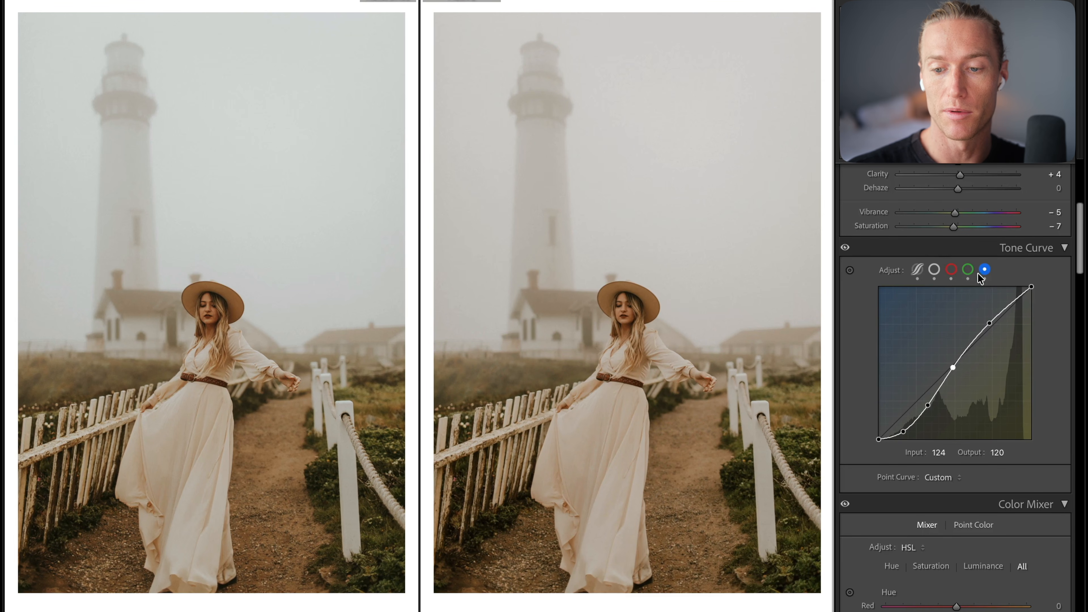
- Set the red tone curve's highlight point to input 185, output 191
left_click(952, 271)
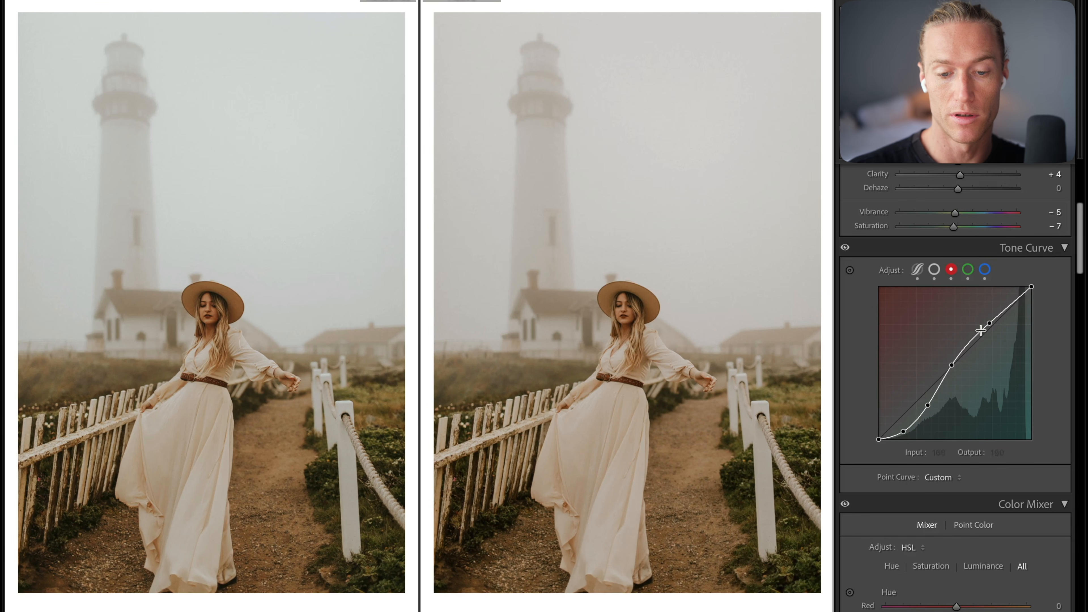
left_click(990, 323)
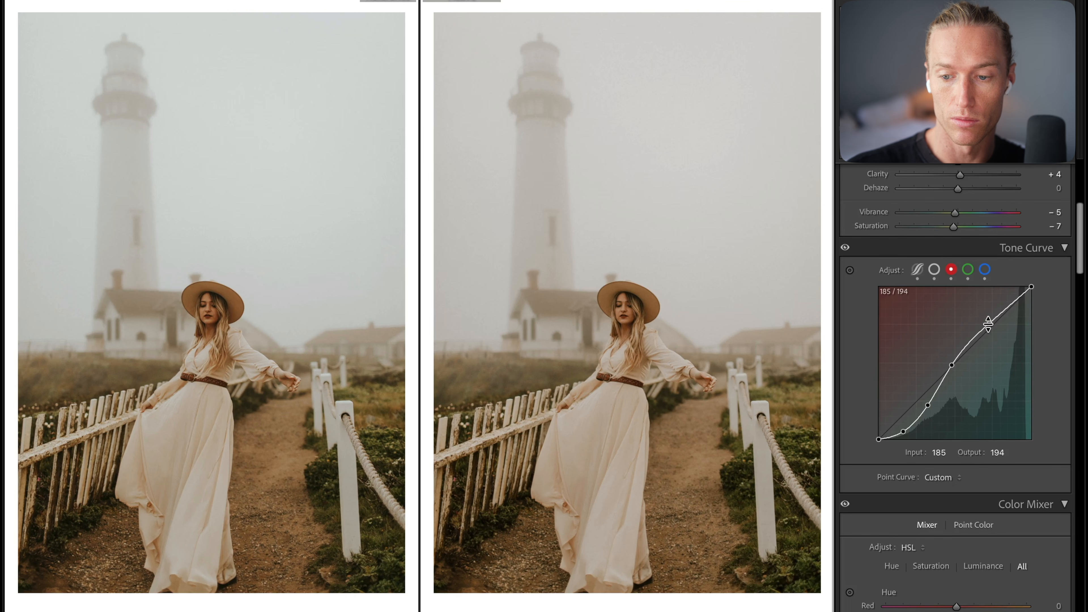
left_click_drag(988, 323, 988, 321)
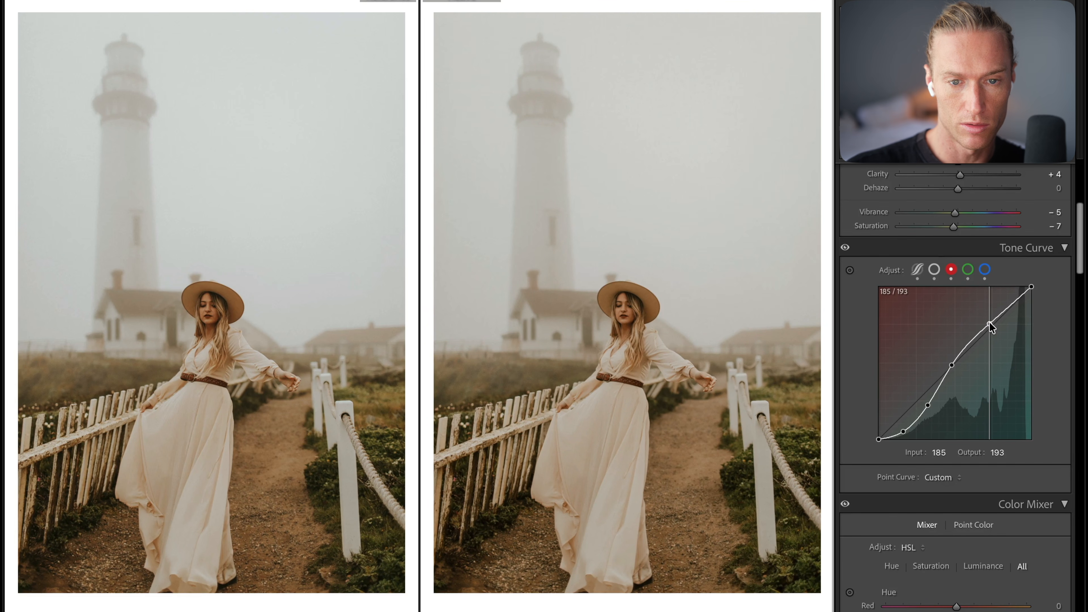
left_click_drag(989, 324, 988, 323)
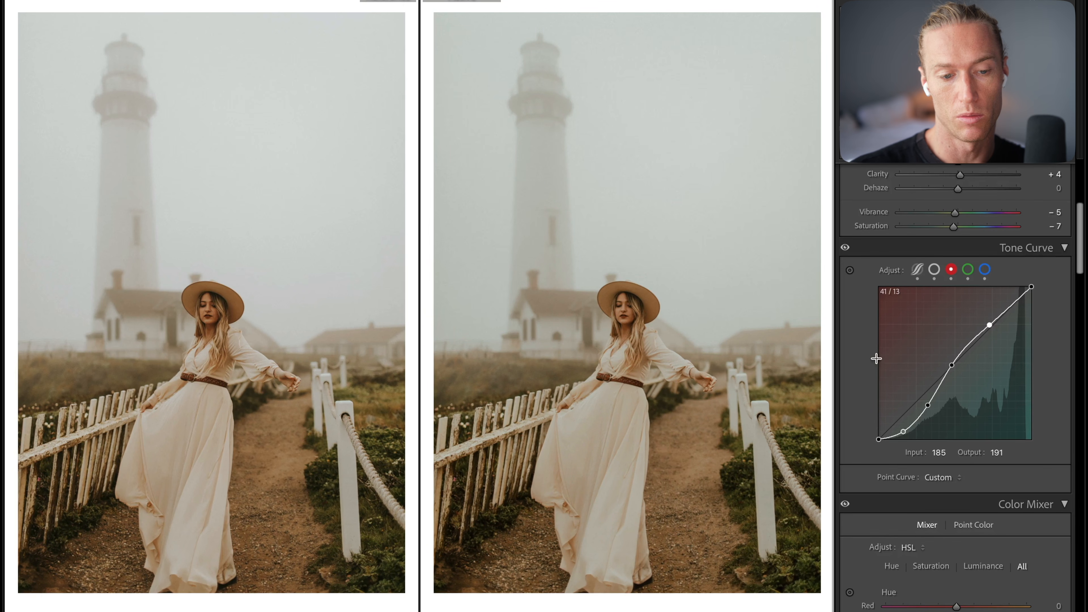
- Inspect the lighthouse up close in the edited photo and set the green tone curve's highlight point to input 191, output 198
left_click(984, 269)
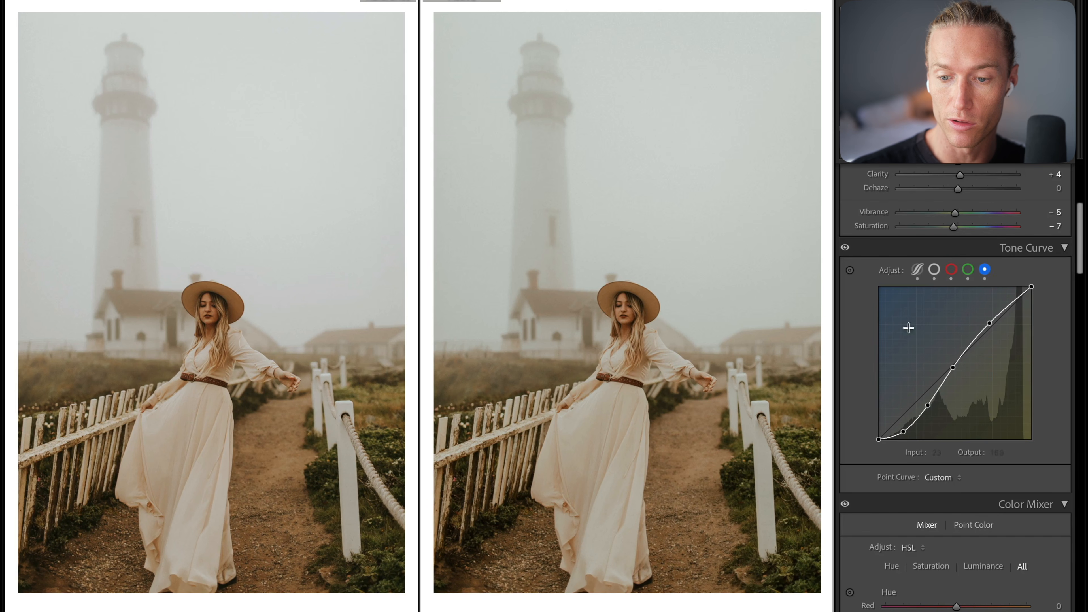
left_click(955, 270)
left_click(968, 269)
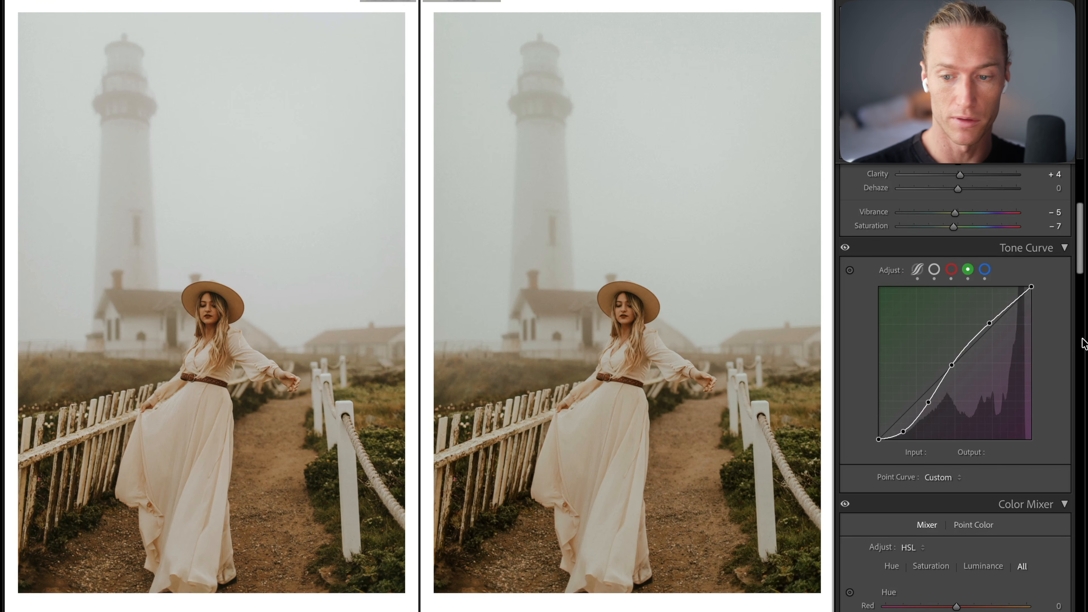
left_click(510, 101)
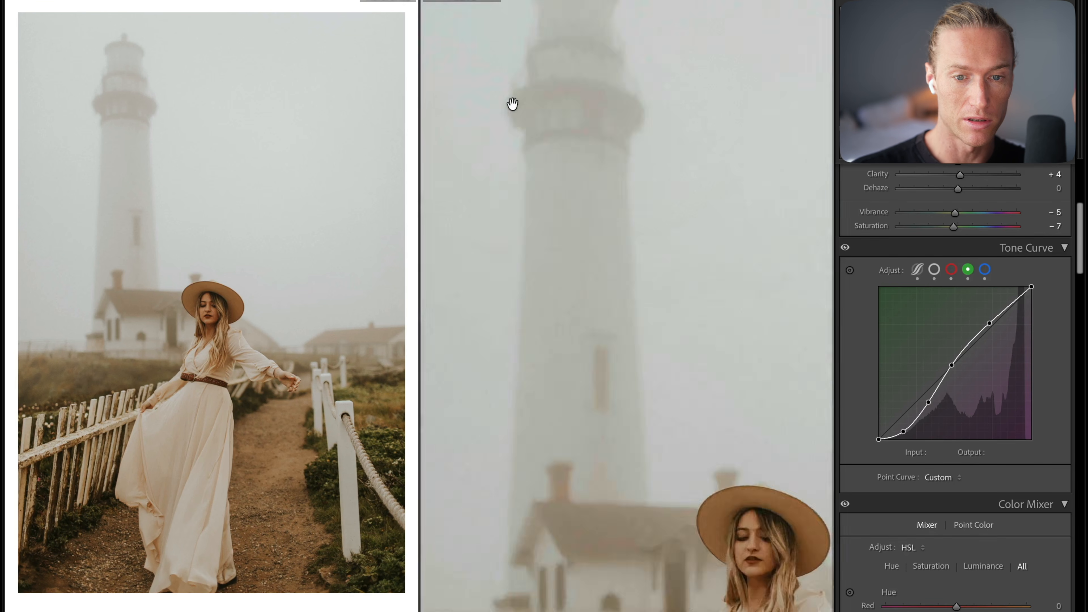
left_click(546, 159)
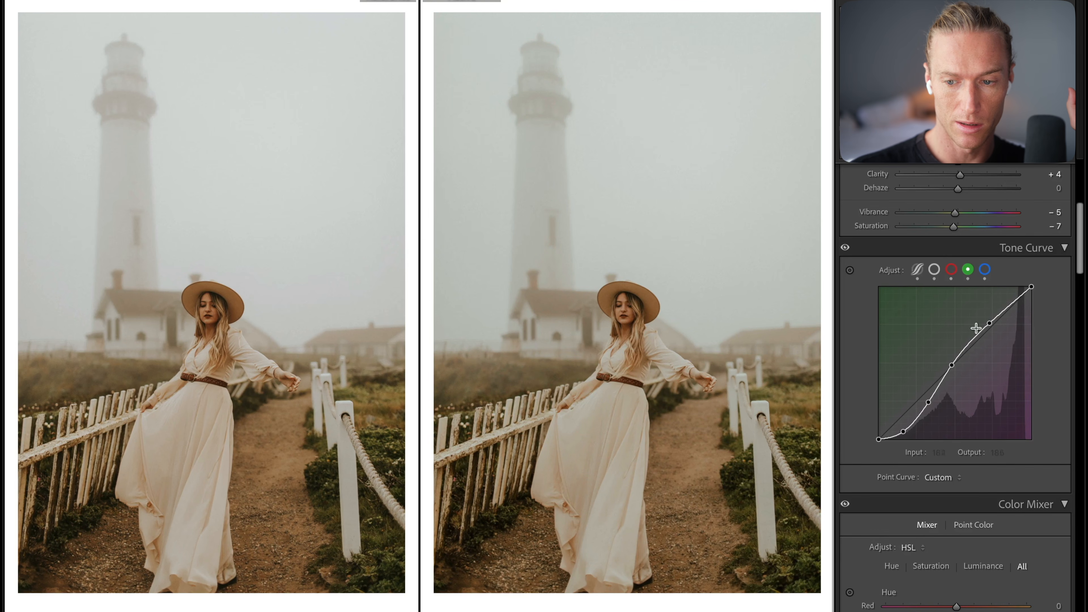
left_click(990, 323)
left_click_drag(991, 321, 993, 321)
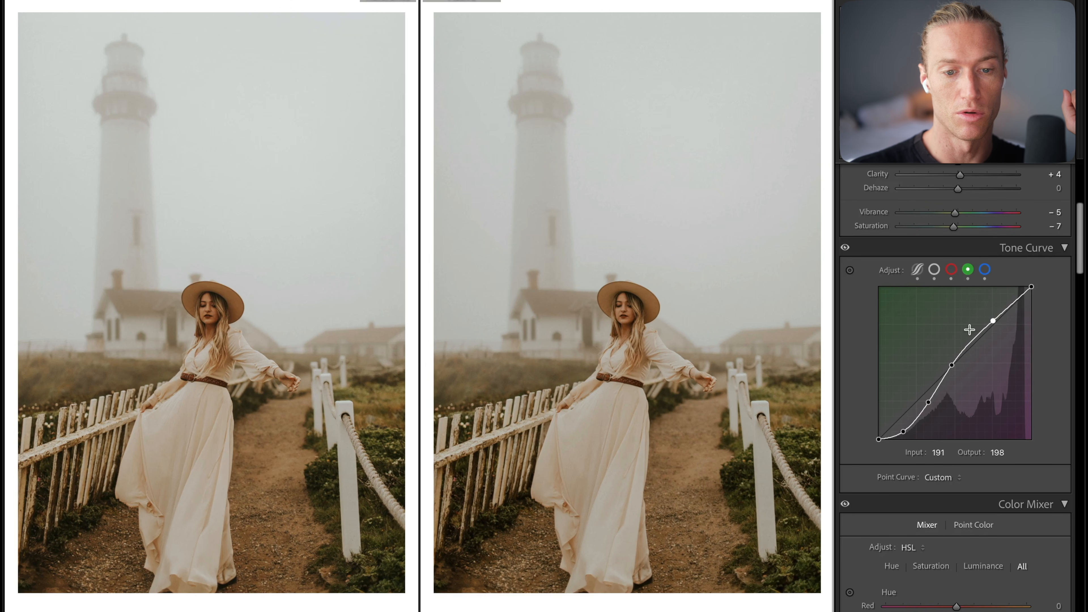
- Set the blue tone curve's highlight point to input 183, output 193
left_click(984, 269)
left_click(987, 322)
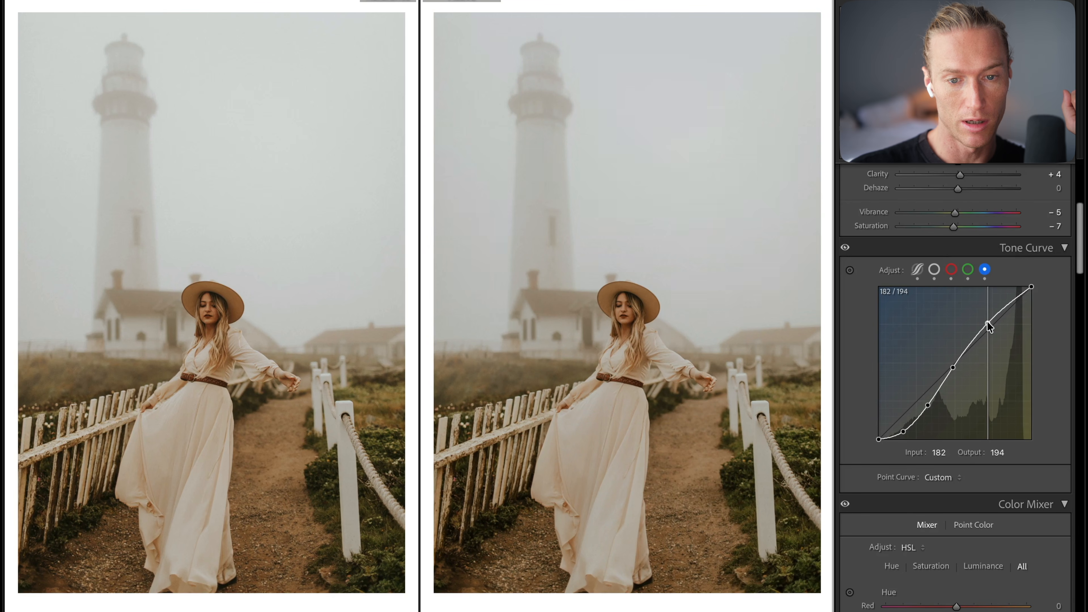
left_click_drag(988, 322, 988, 324)
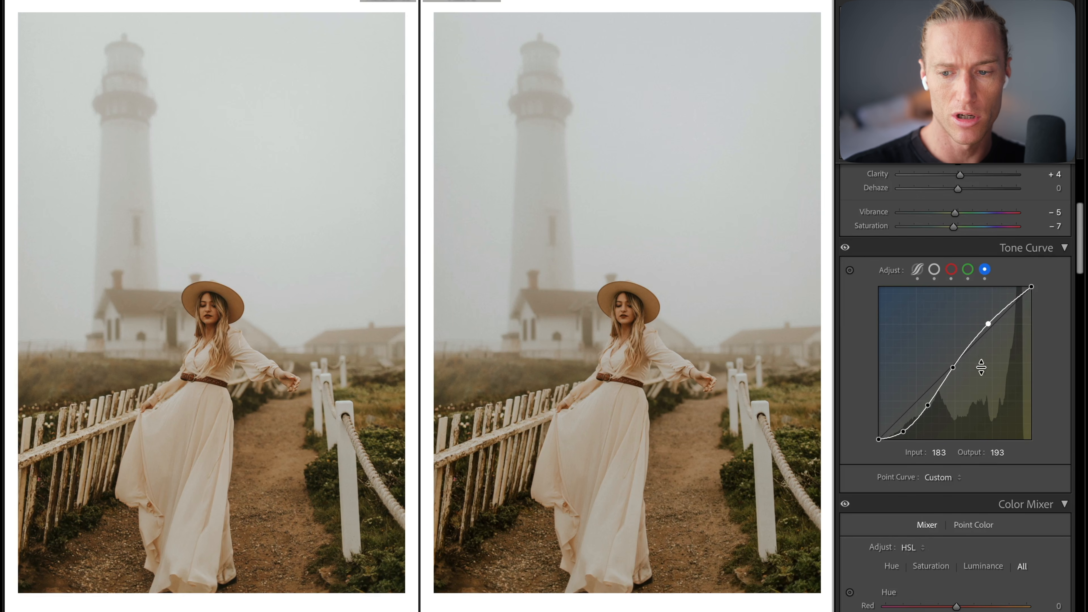
- Turn the Tone Curve adjustments off and on to compare the photo with and without them
left_click(845, 248)
left_click(845, 248)
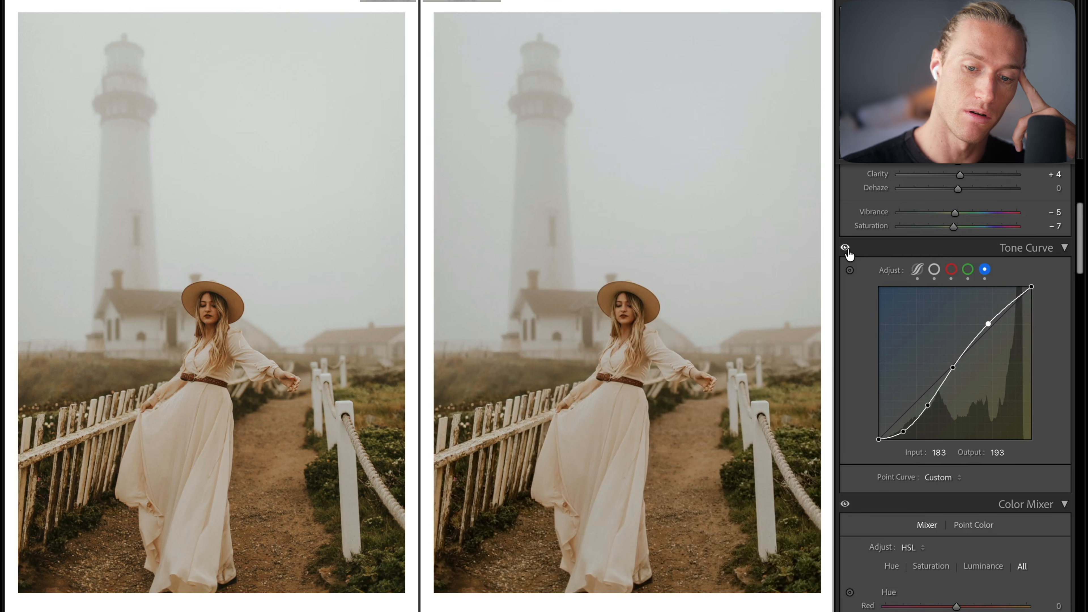
left_click(846, 247)
left_click(845, 248)
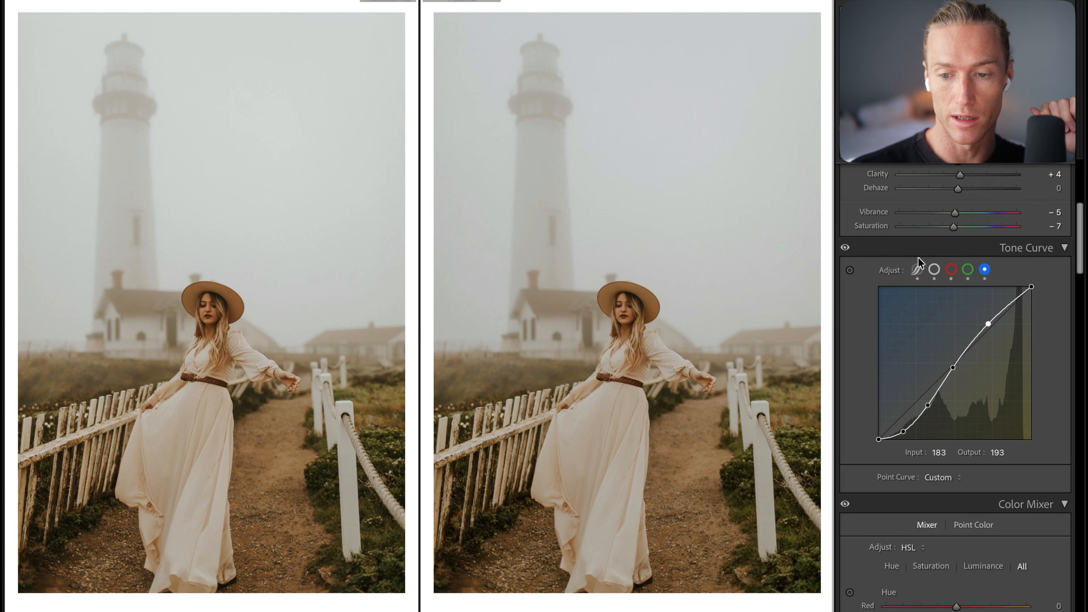
- Try resetting the main point curve channel of the tone curve and undo the reset
left_click(934, 270)
right_click(943, 306)
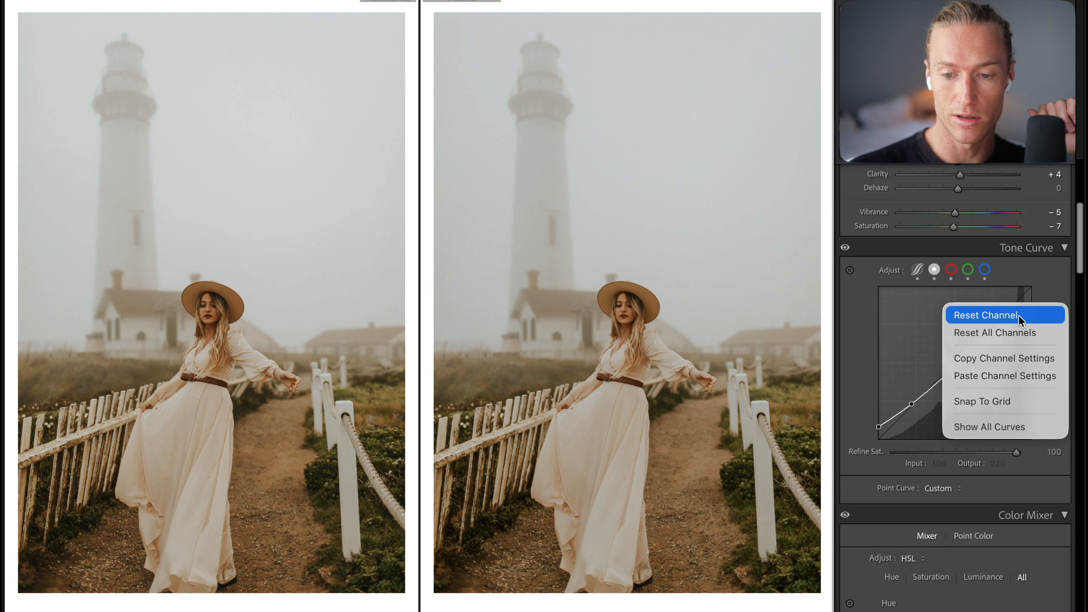
left_click(1021, 316)
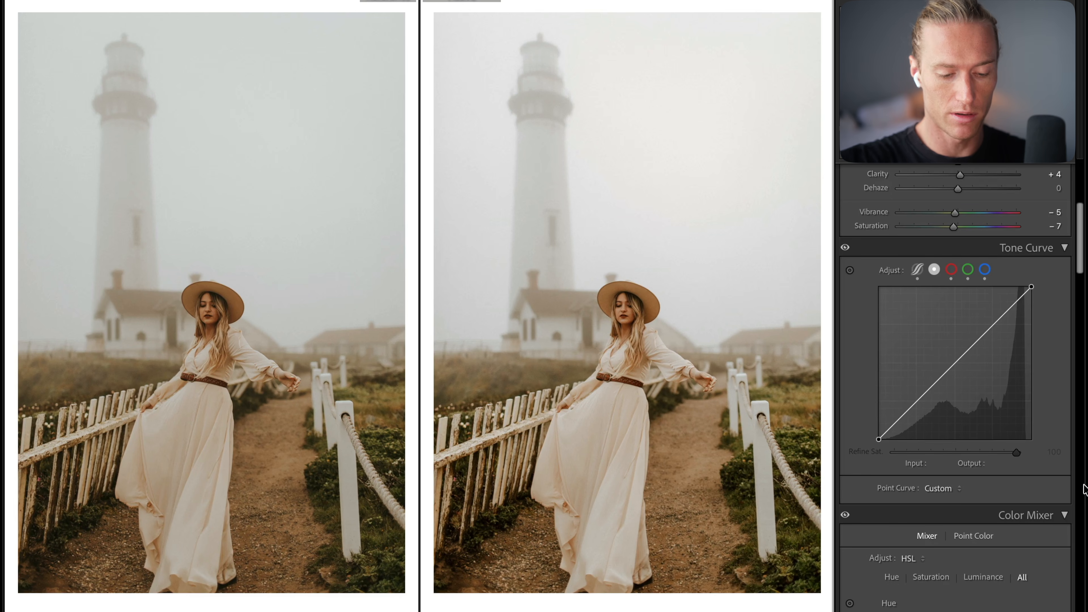
key("ctrl+z")
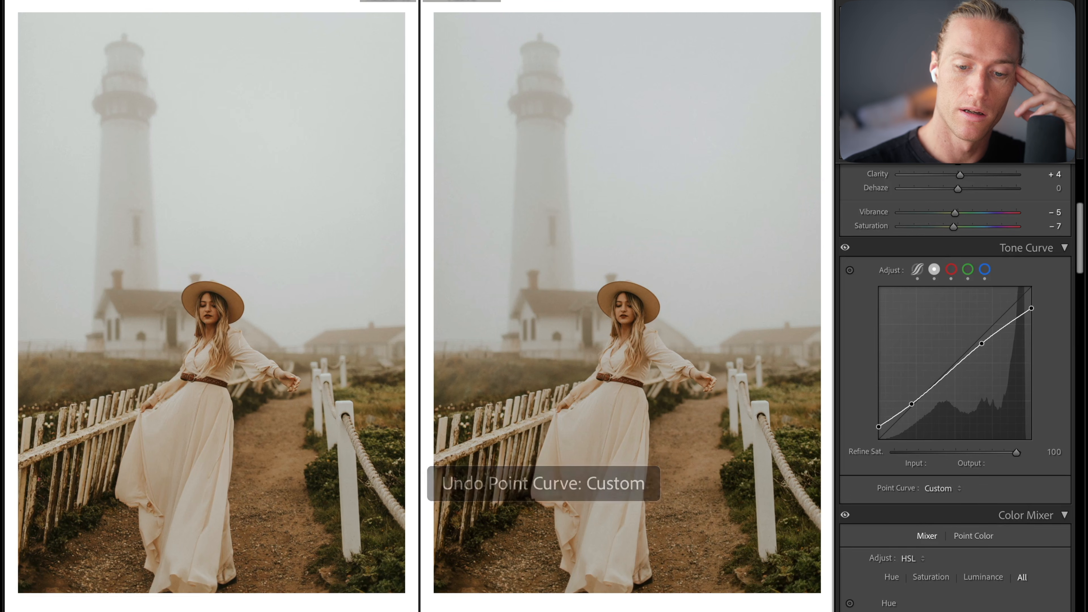
- Try lowering the parametric tone curve's Highlights to -100 and undo the change
left_click(917, 269)
left_click_drag(961, 485, 881, 485)
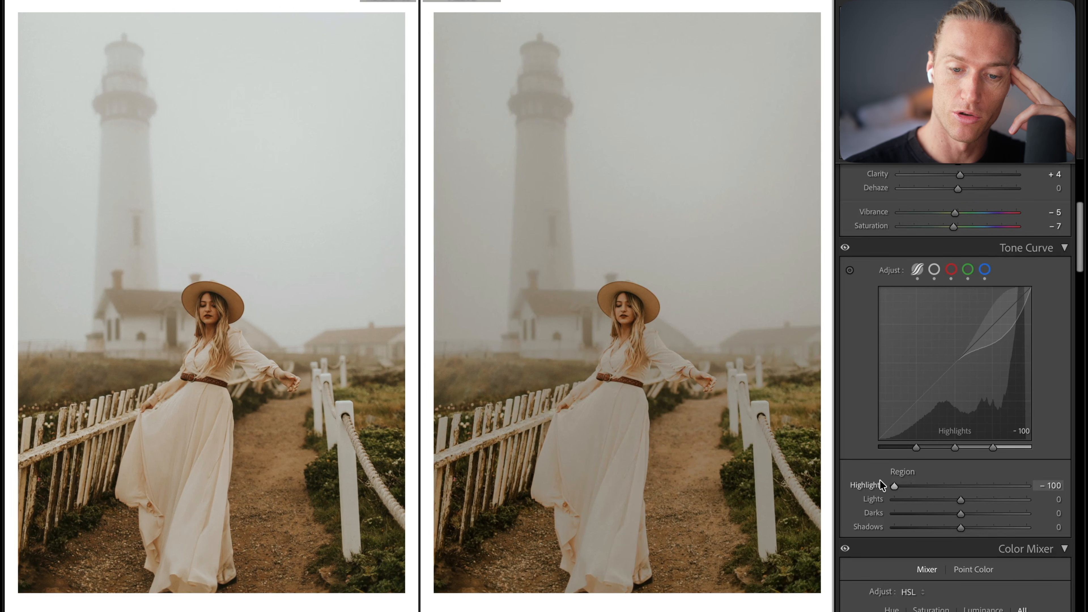
key("ctrl+z")
left_click(934, 269)
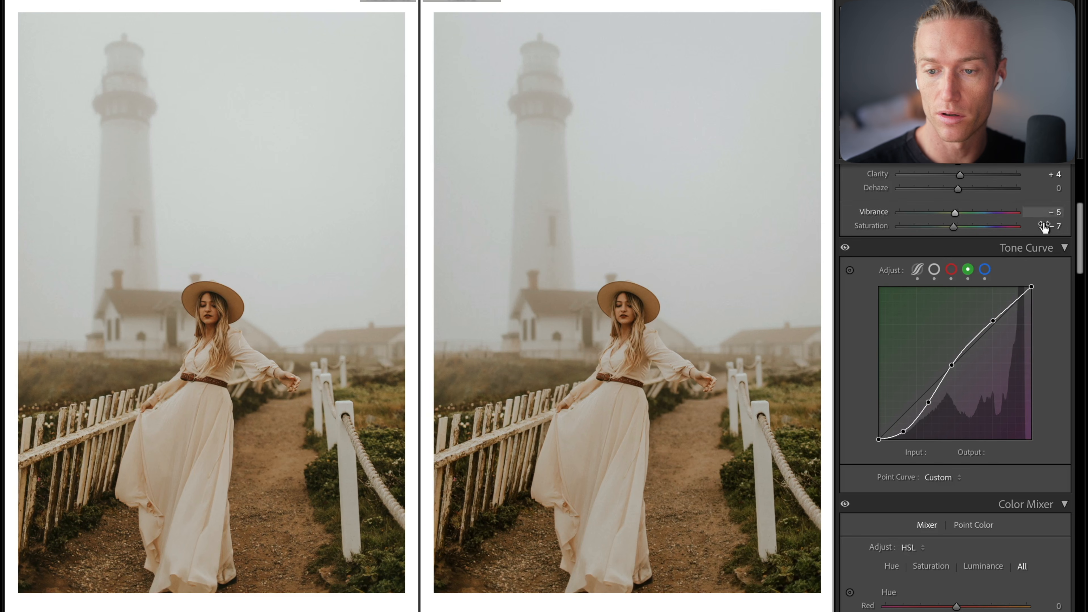
- Compare the photo with and without the Color Mixer and Color Grading adjustments, and review the Effects and Calibration settings
scroll(1043, 232, "up", 6)
scroll(1037, 224, "down", 15)
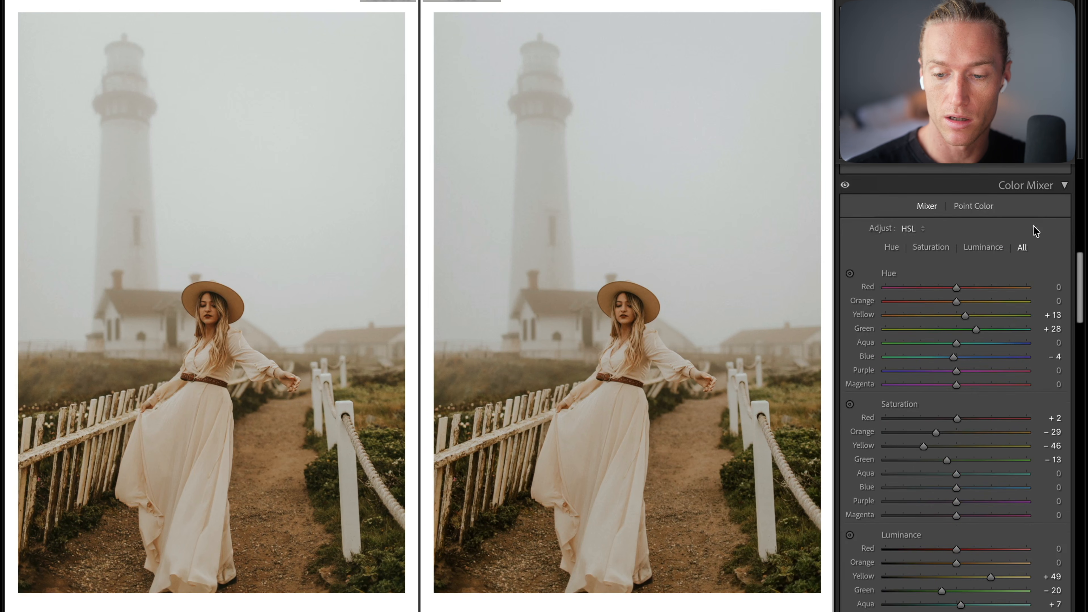
scroll(1034, 226, "up", 6)
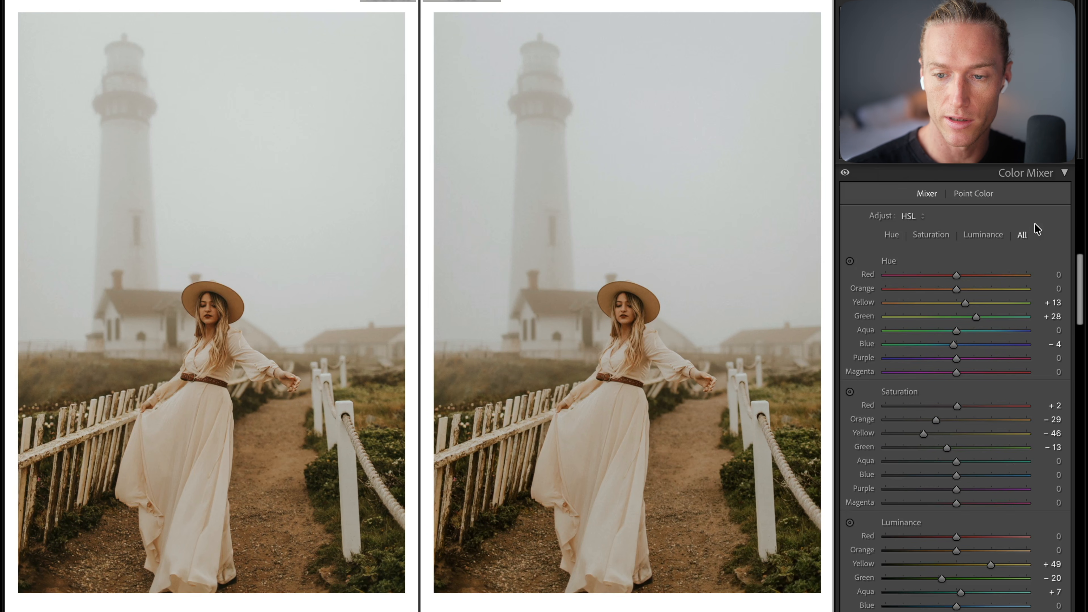
left_click(845, 174)
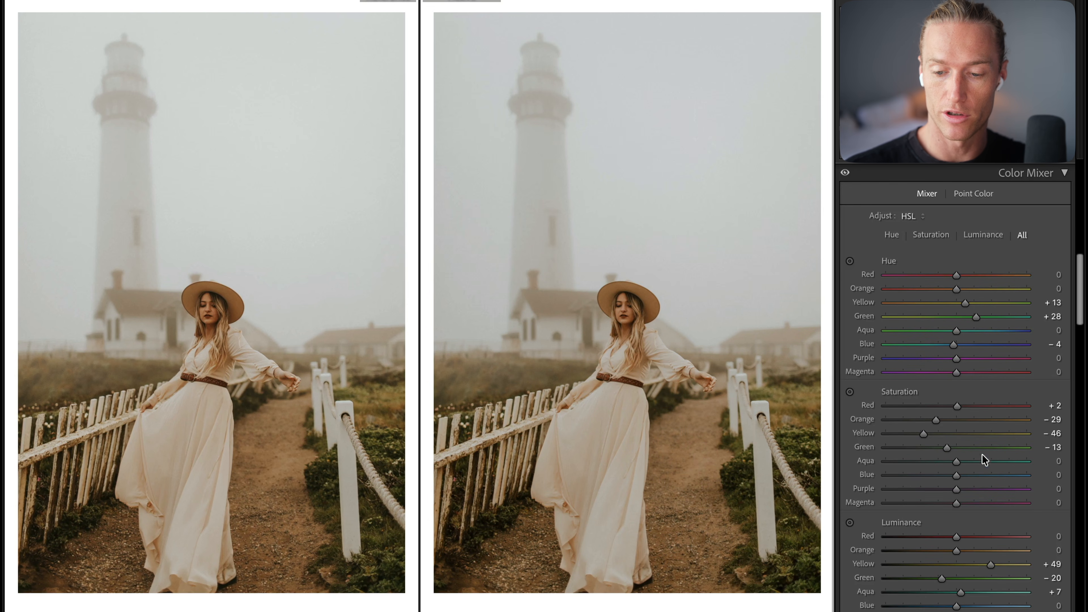
scroll(985, 458, "down", 7)
left_click(846, 219)
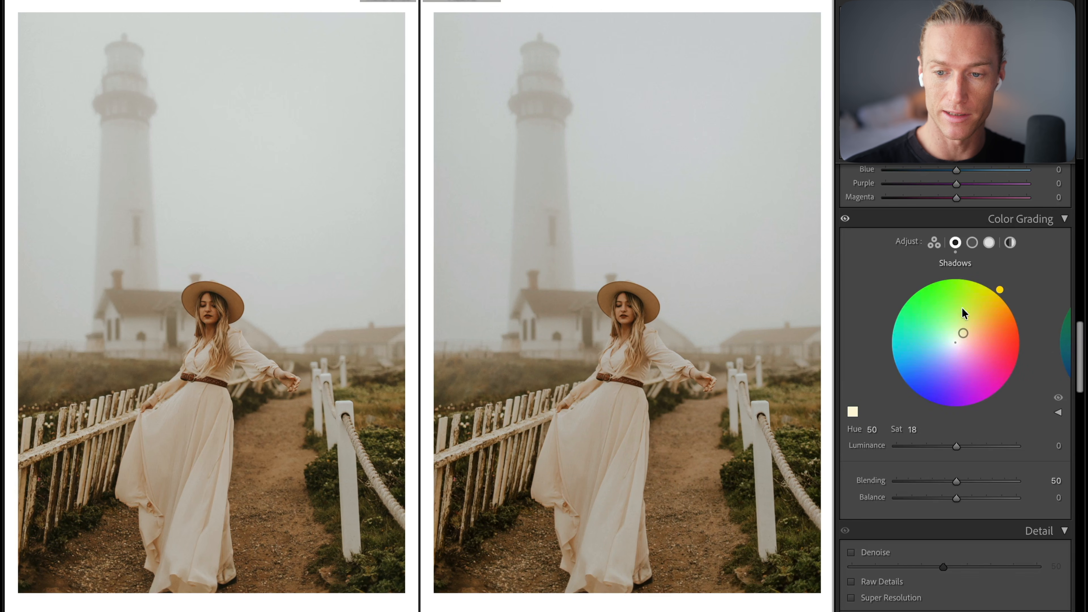
scroll(978, 385, "down", 7)
scroll(977, 386, "down", 3)
scroll(971, 428, "up", 5)
scroll(968, 459, "down", 4)
left_click_drag(931, 338, 942, 339)
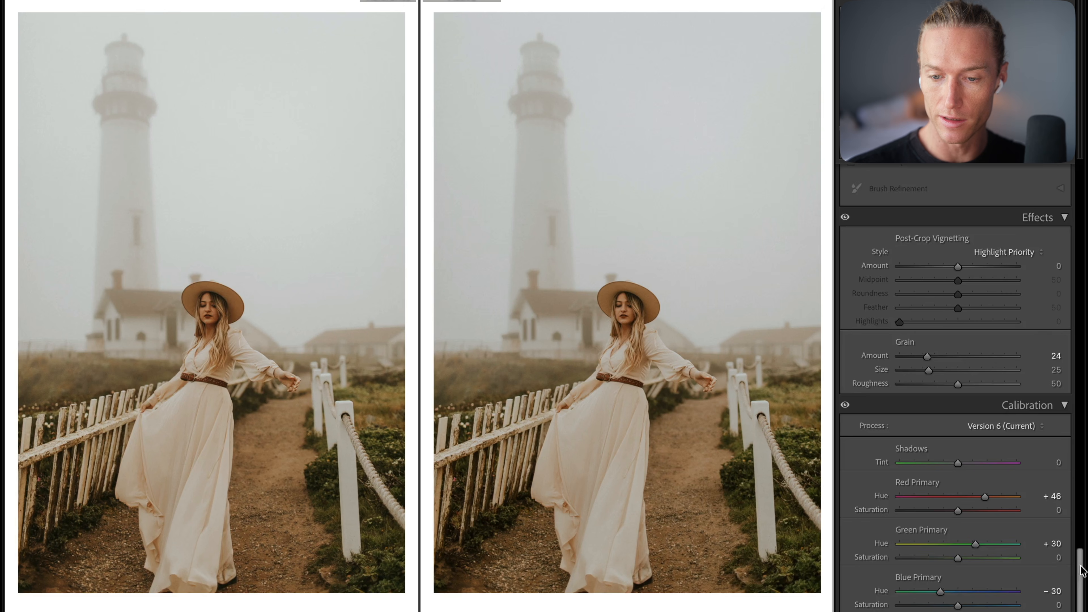
- Try resetting the white balance Temp to its original value and undo the reset
left_click_drag(1080, 572, 1080, 185)
double_click(977, 266)
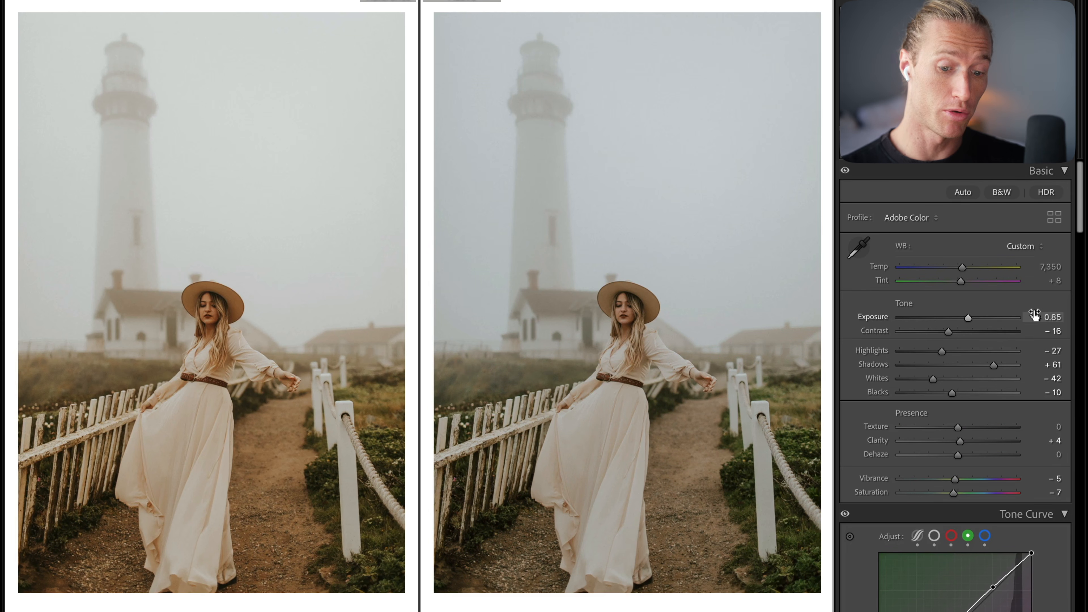
key("ctrl+z")
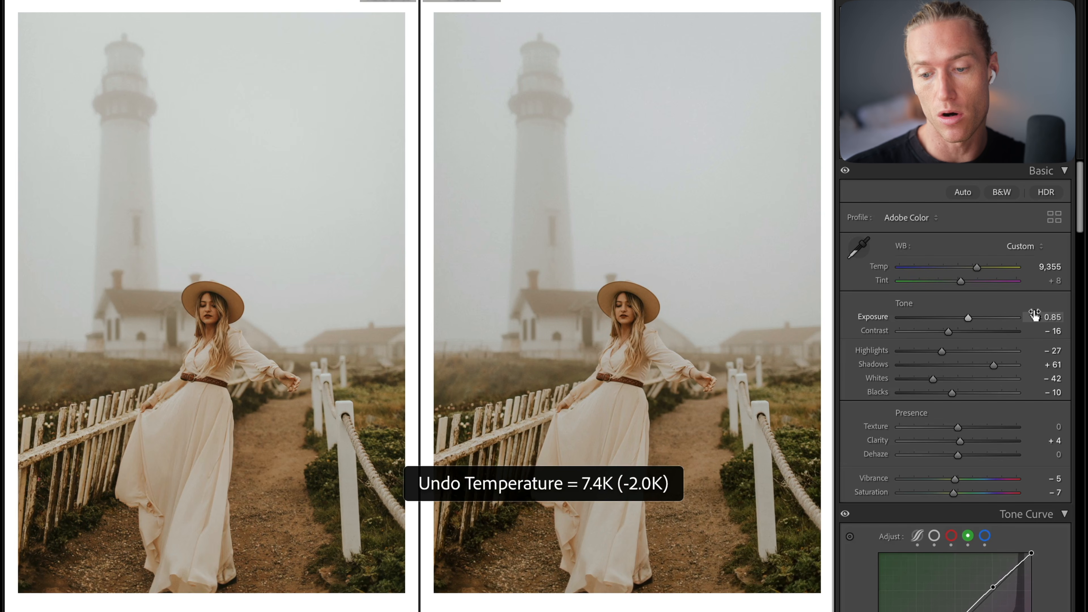
- Try resetting the whole edit and the Shadows adjustment alone, undoing each reset
key("ctrl+shift+r")
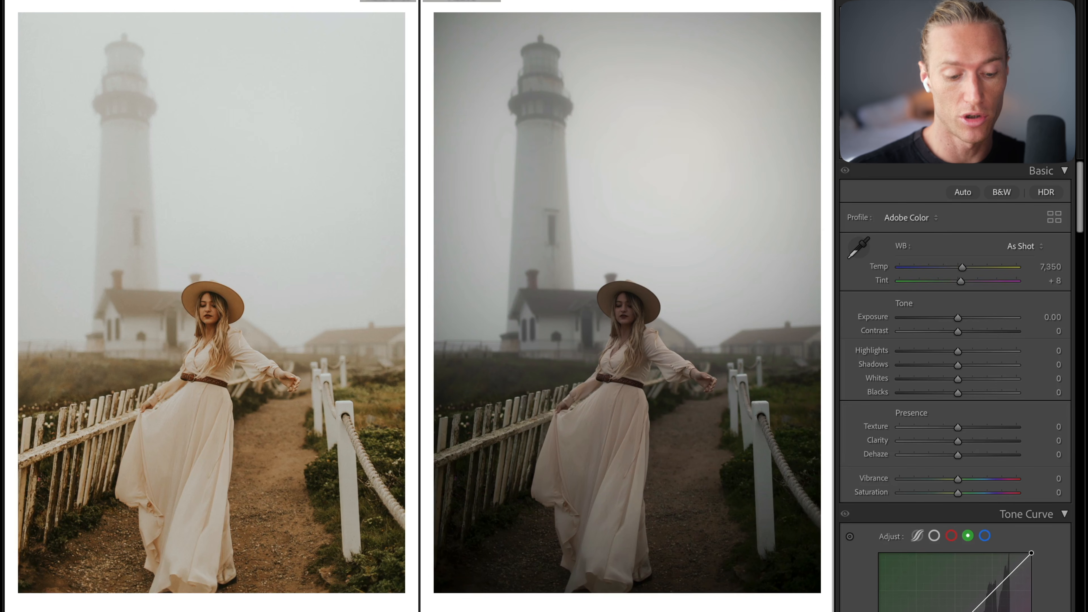
key("ctrl+z")
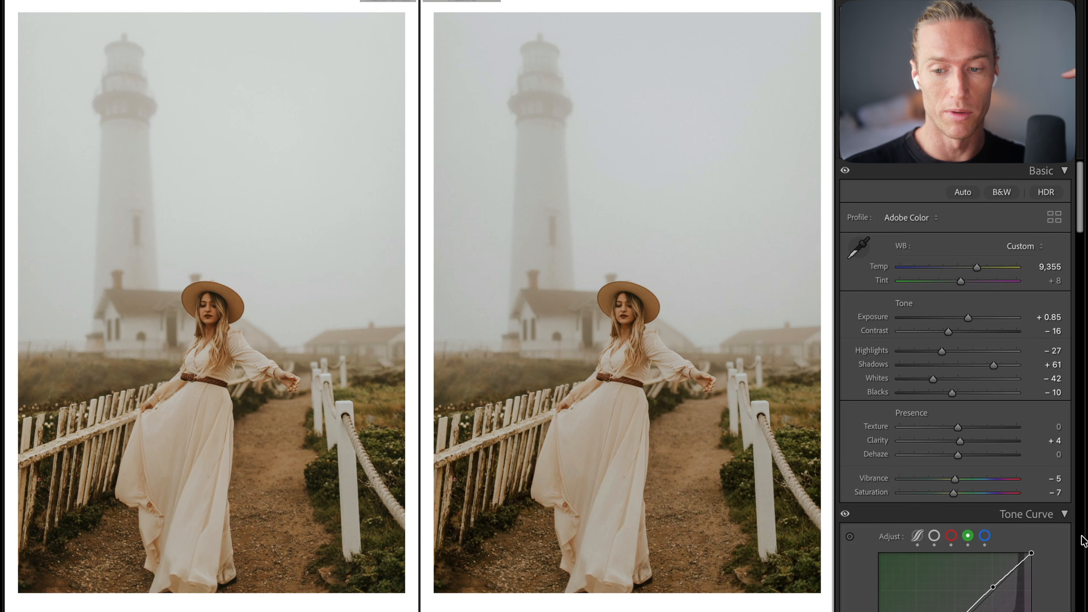
double_click(994, 365)
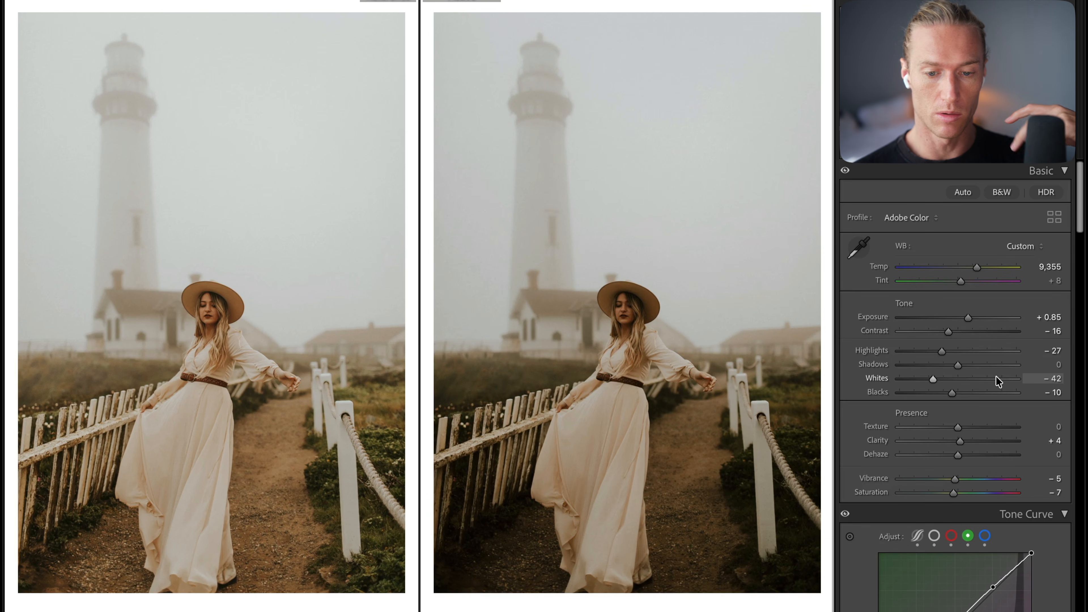
key("ctrl+z")
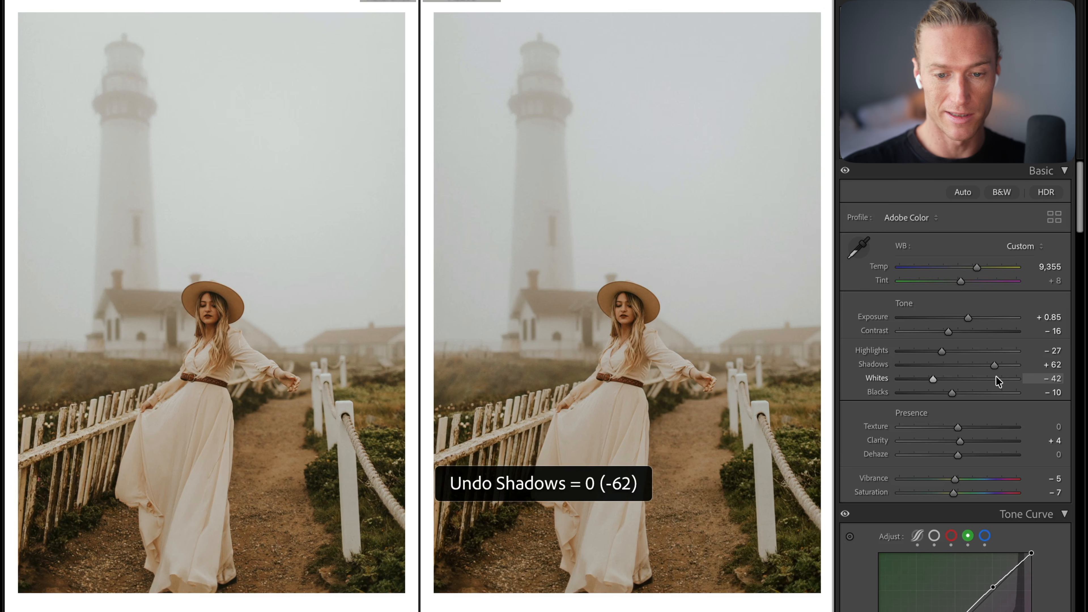
- Try raising Clarity to +25 in the basic adjustments and undo the change
scroll(995, 369, "down", 3)
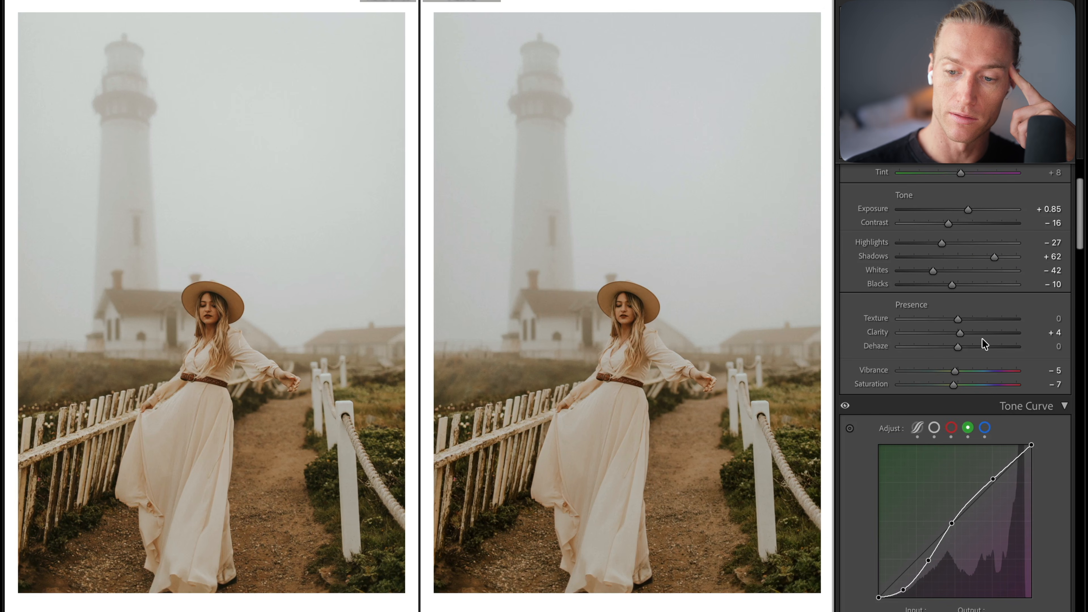
left_click_drag(945, 334, 971, 337)
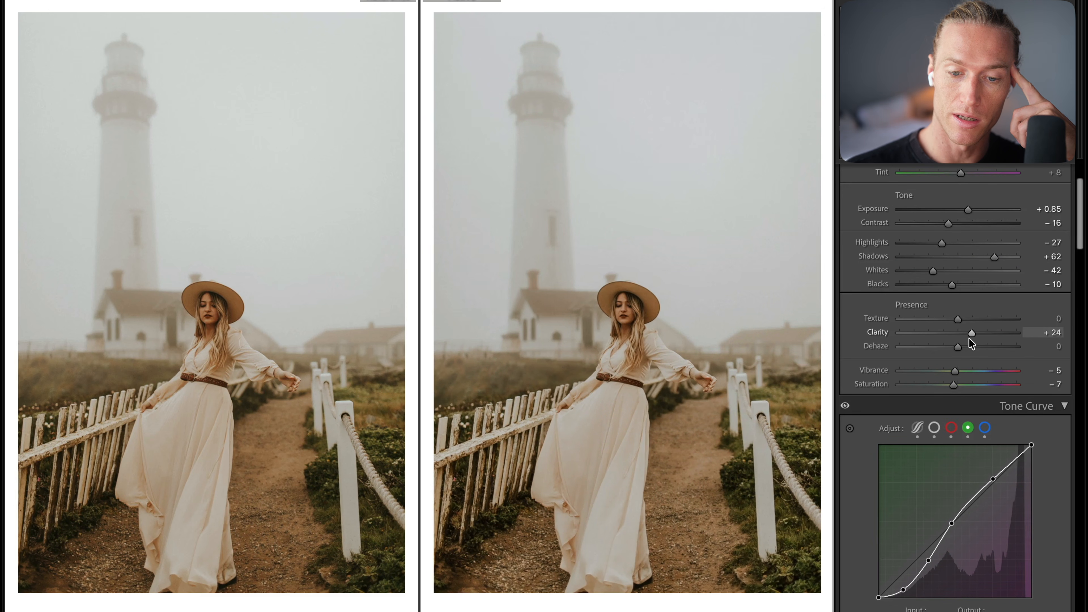
key("ctrl+z")
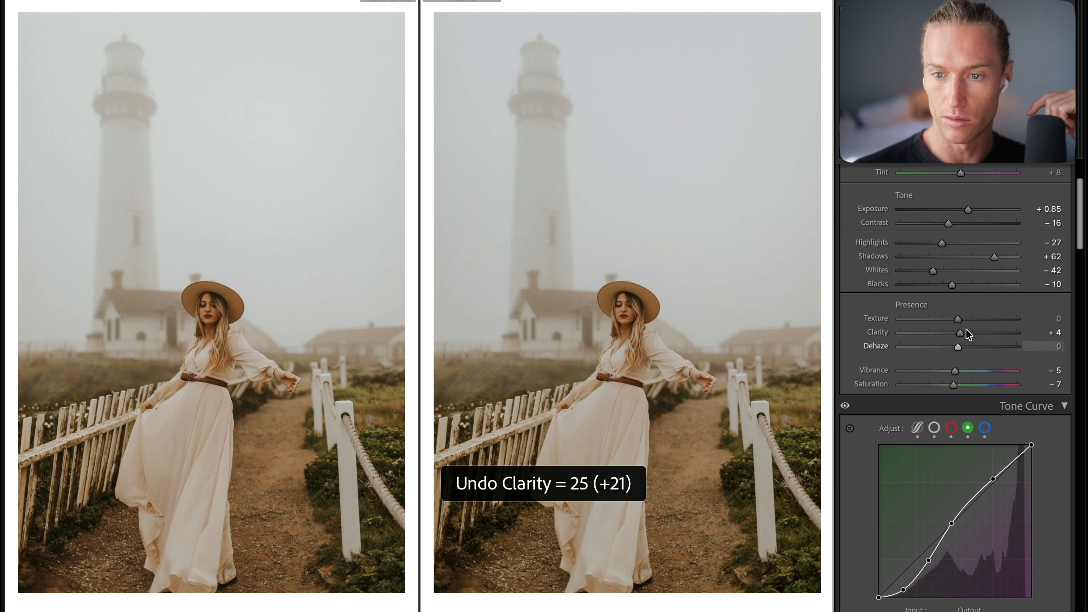
- Open the masking adjustments and compare the photo with and without the gradient mask
scroll(983, 184, "up", 3)
left_click(1020, 150)
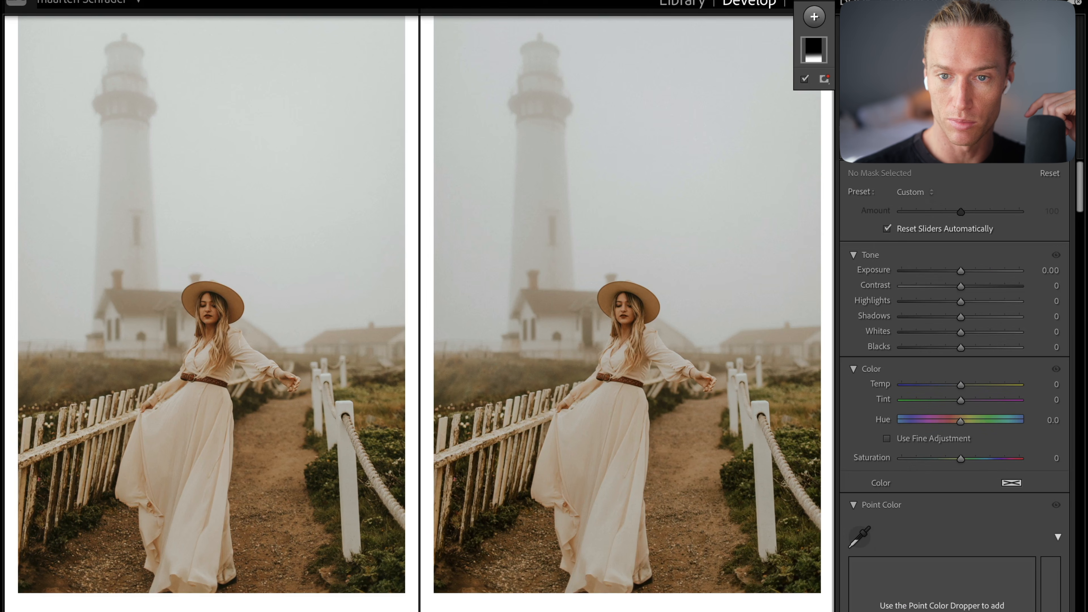
left_click(804, 1)
left_click(805, 1)
left_click(805, 2)
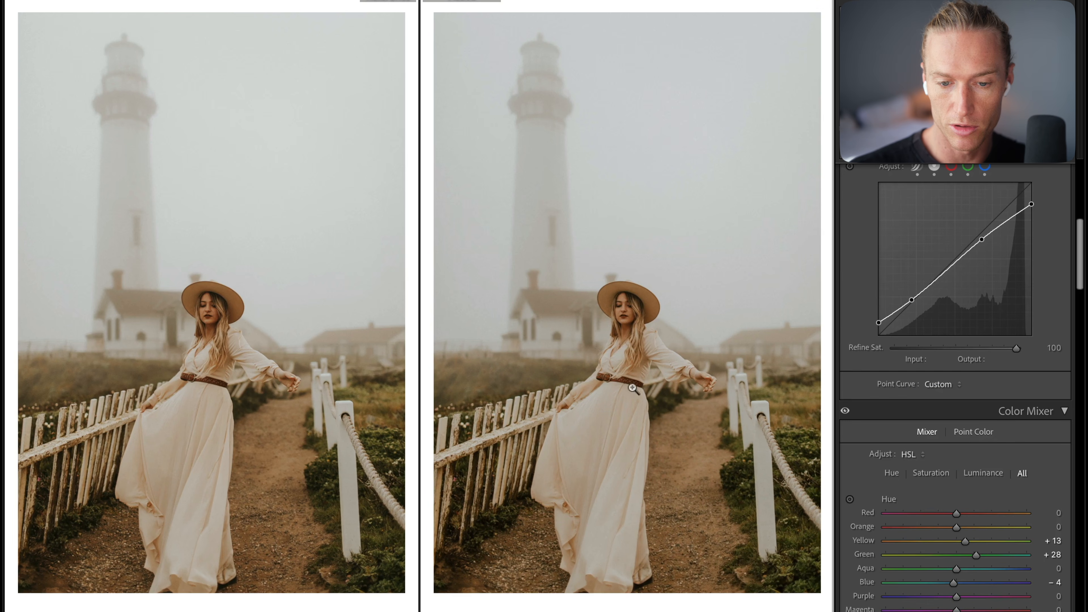
- Lower the upper point of the RGB point curve to input 165 and output 153, comparing the woman's close-up with the reference
left_click(636, 388)
left_click(297, 383)
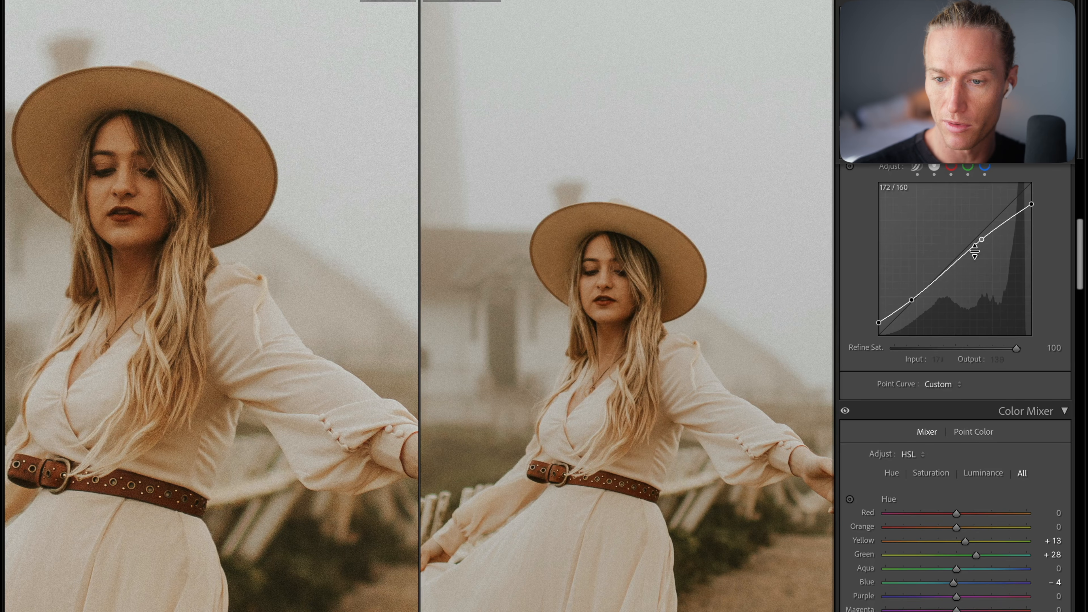
left_click(979, 241)
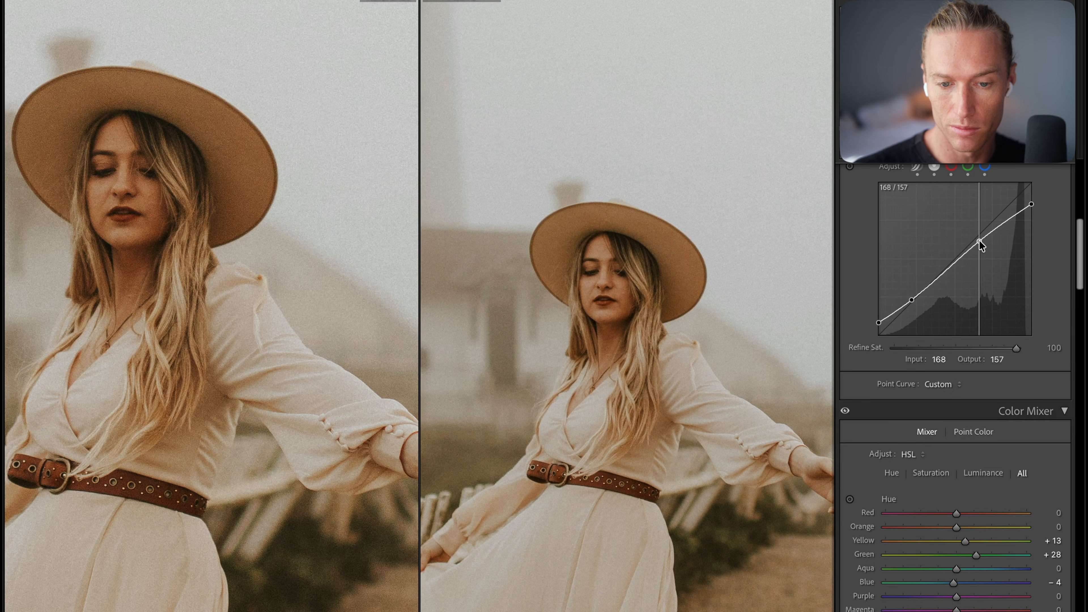
left_click_drag(977, 240, 977, 243)
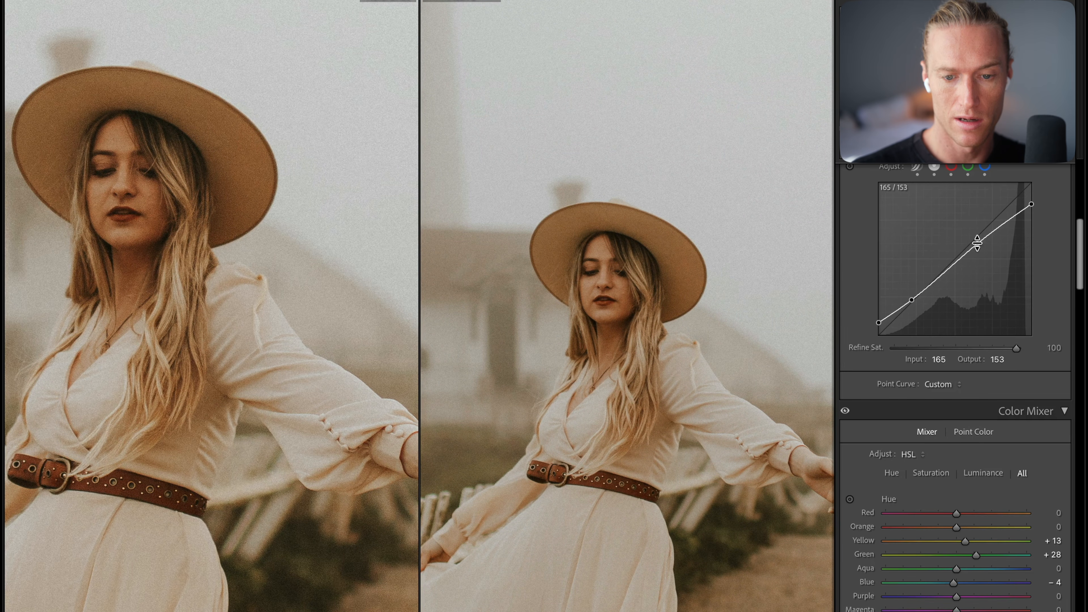
left_click(643, 286)
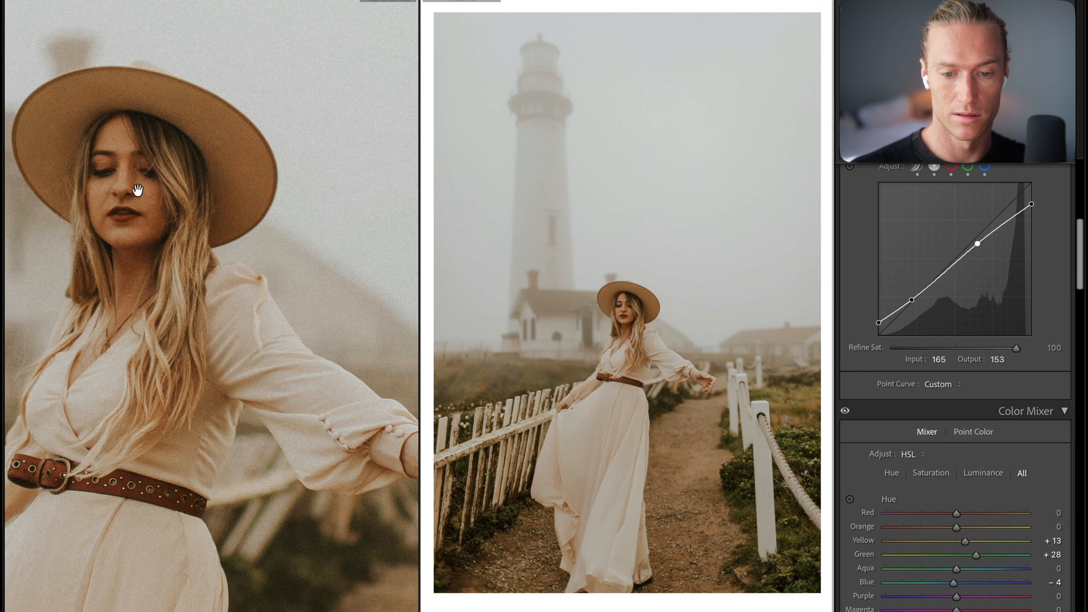
left_click(129, 189)
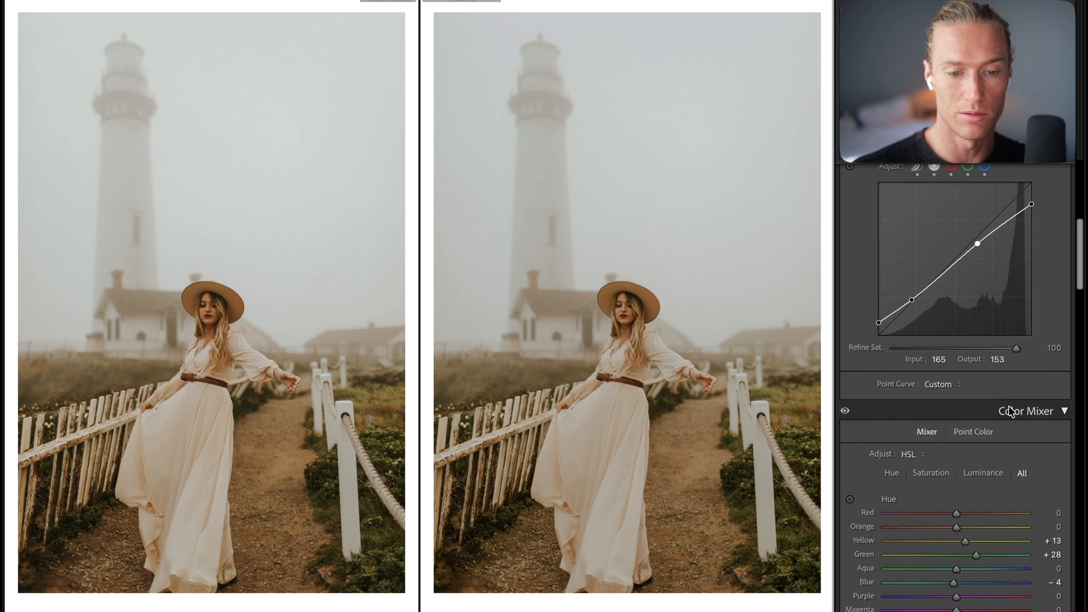
scroll(1051, 214, "up", 5)
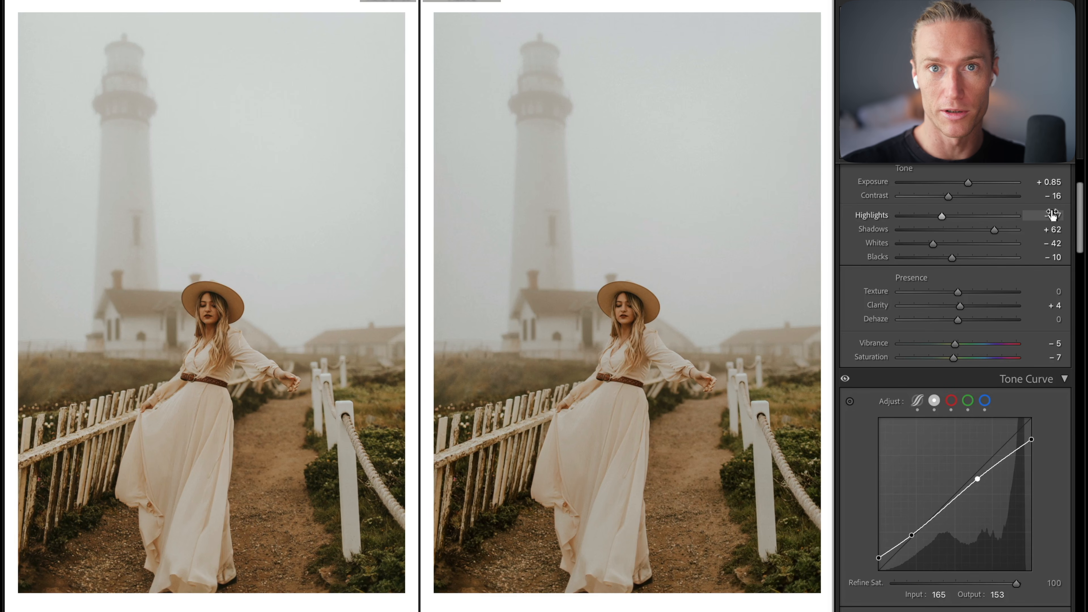